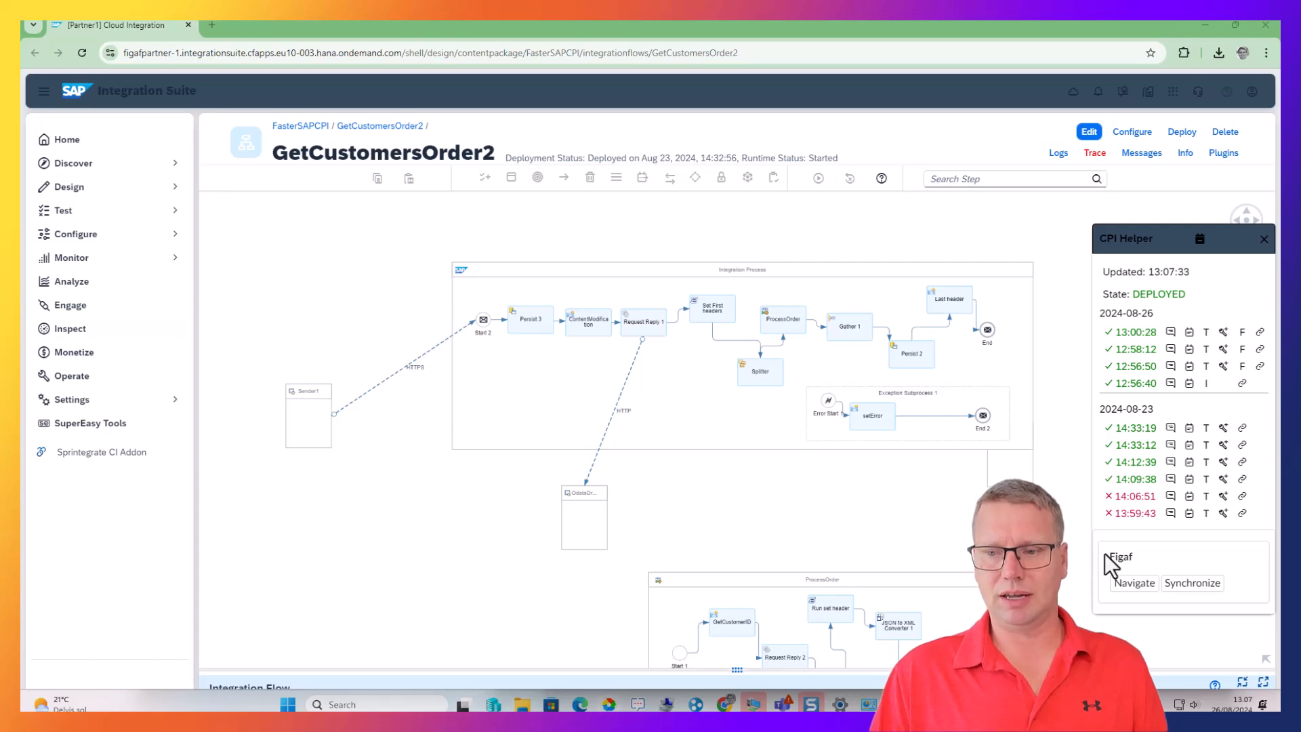
- Open the GetCustomersOrder2 iflow in the Figaf Tool and display its integration object's agent test cases
click(1126, 584)
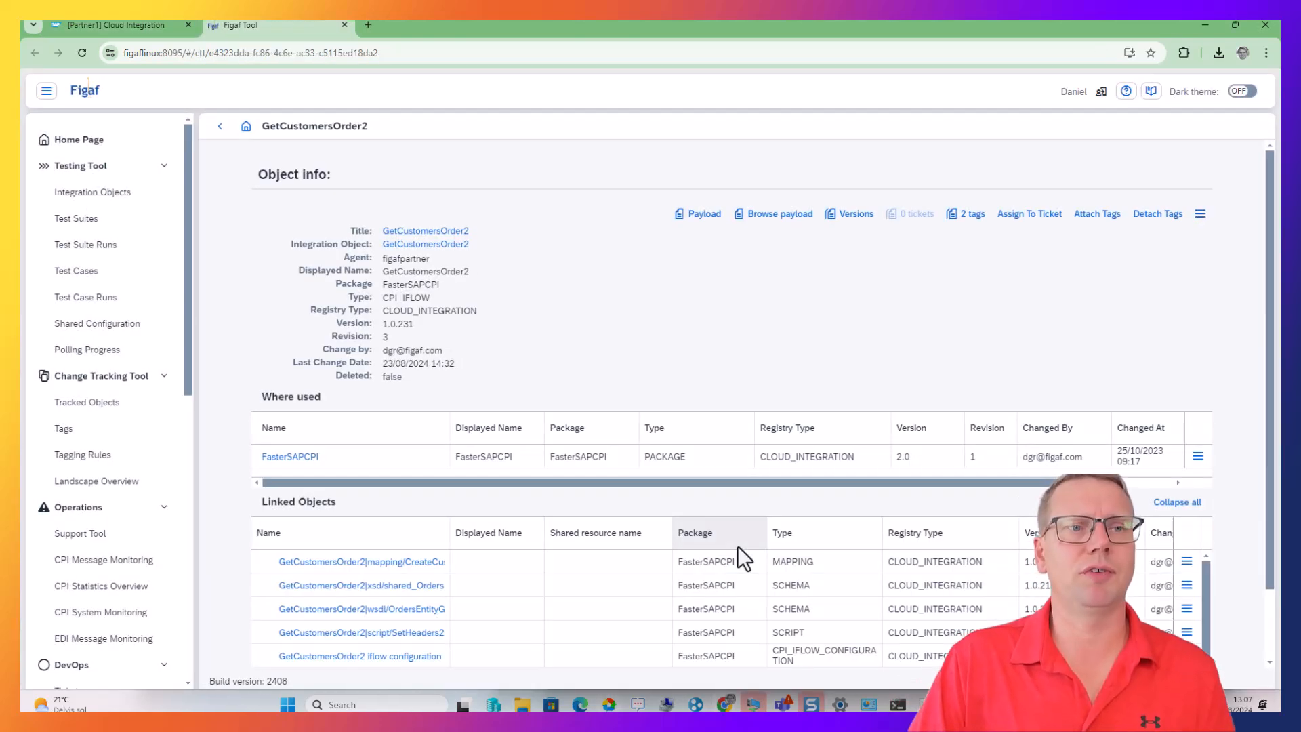
click(439, 235)
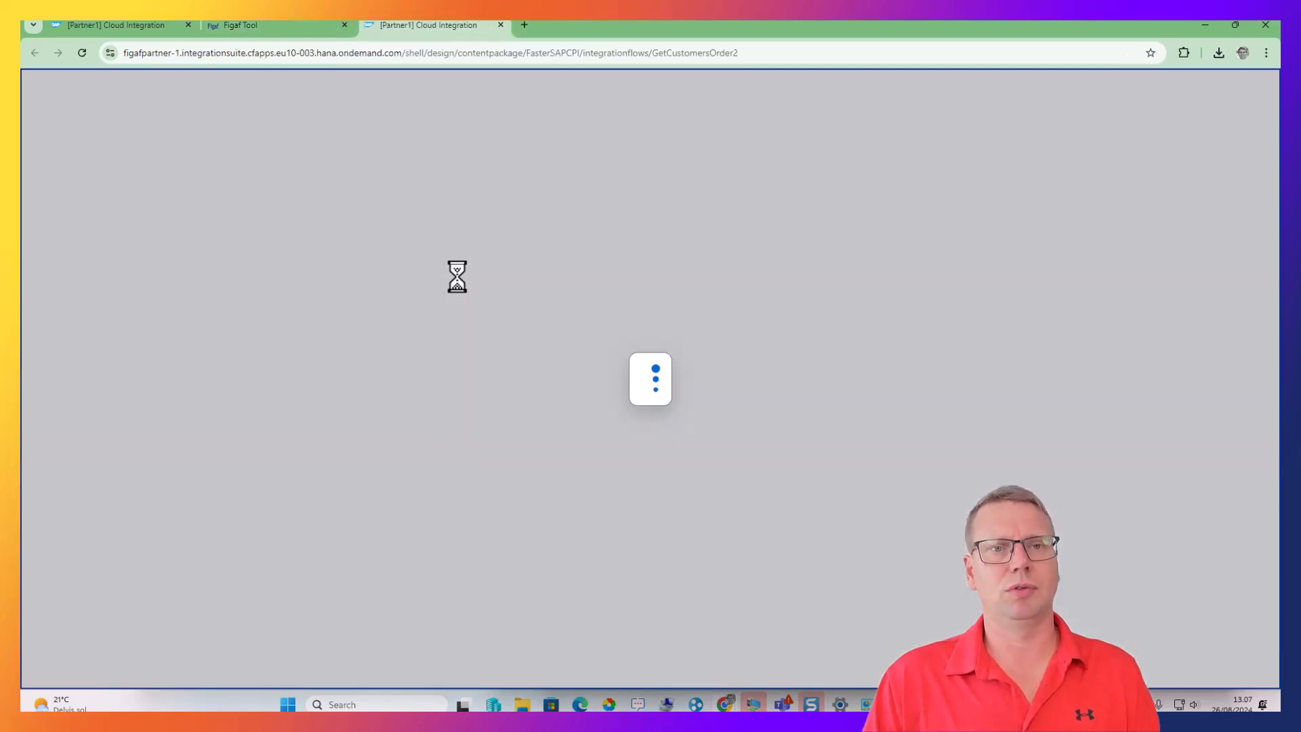
key(ctrl+w)
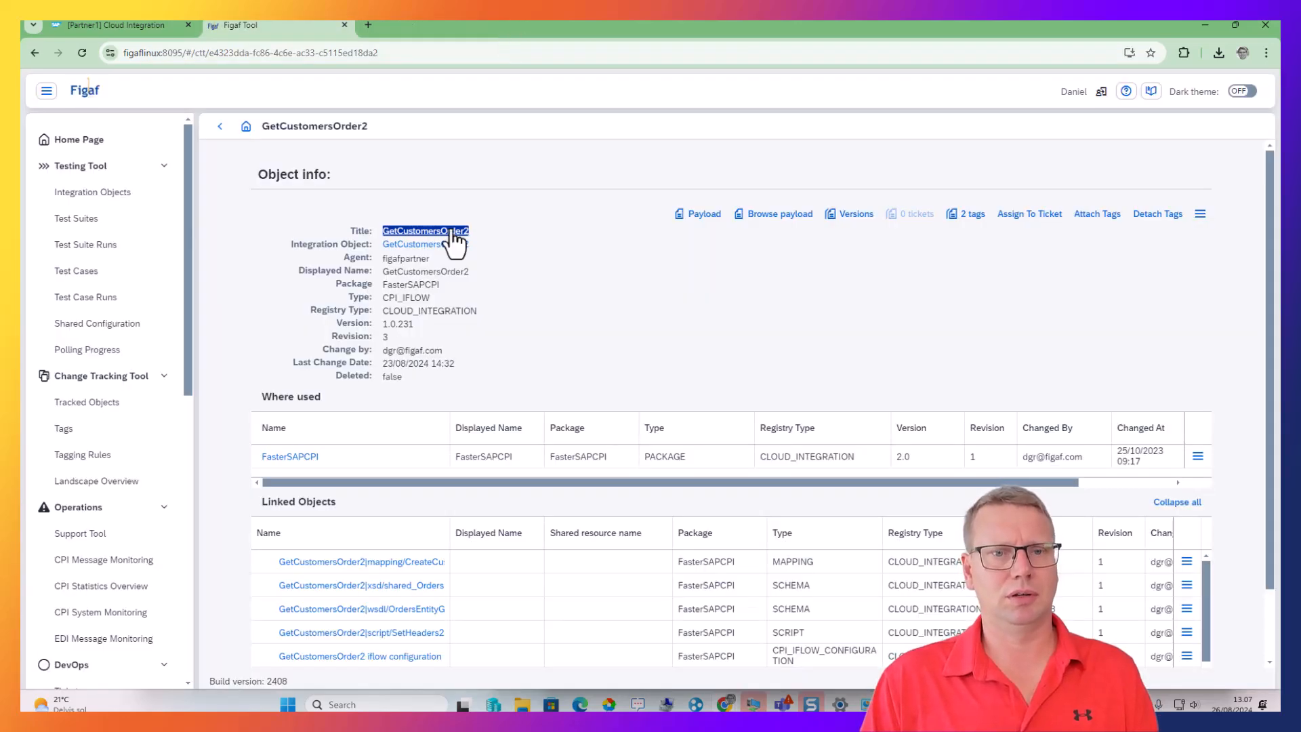
click(437, 245)
click(811, 159)
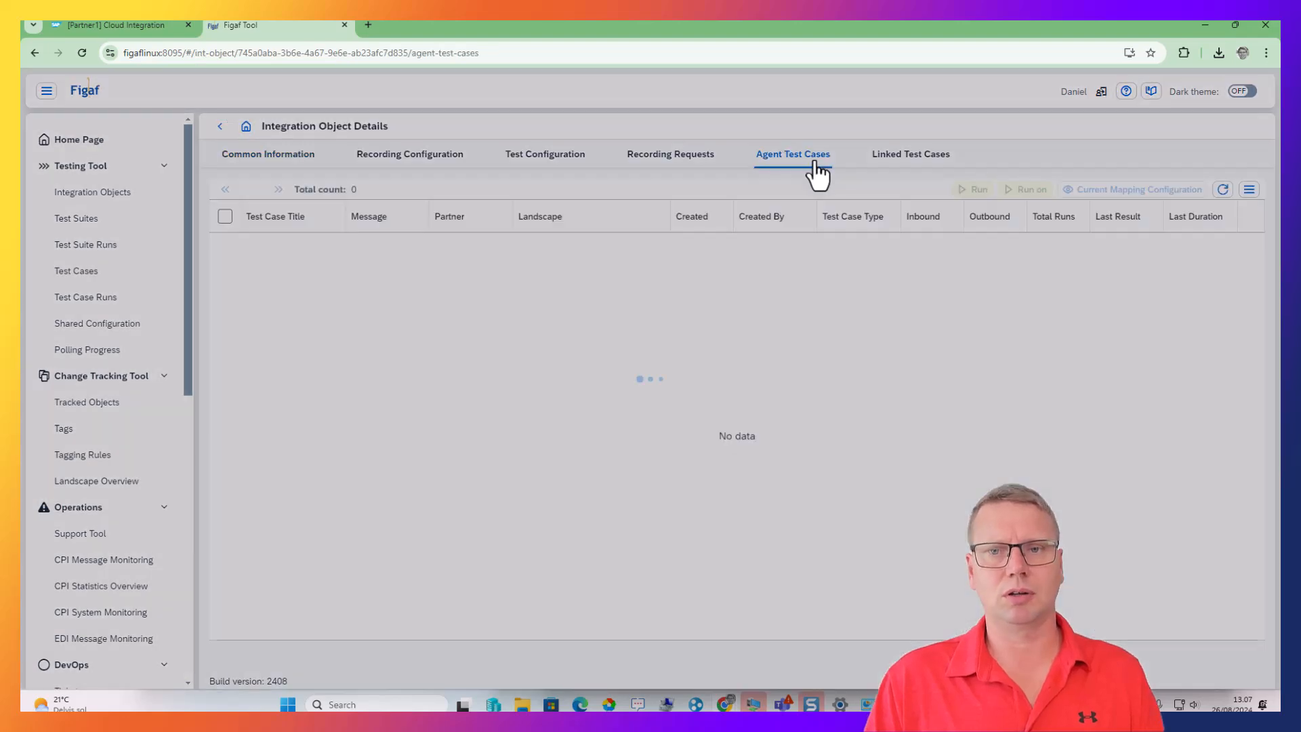
- Open the testing results of the default agent test case, run the test case and open the new run's results
click(1250, 244)
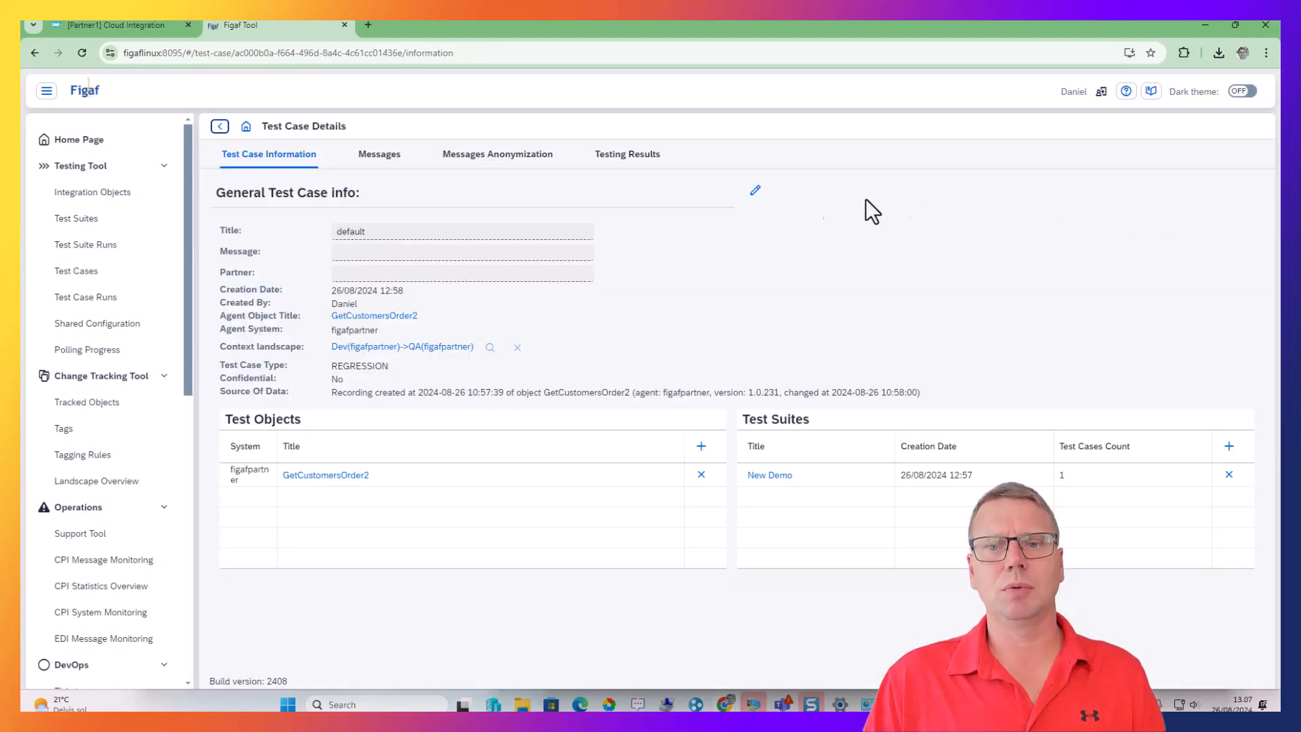
click(624, 156)
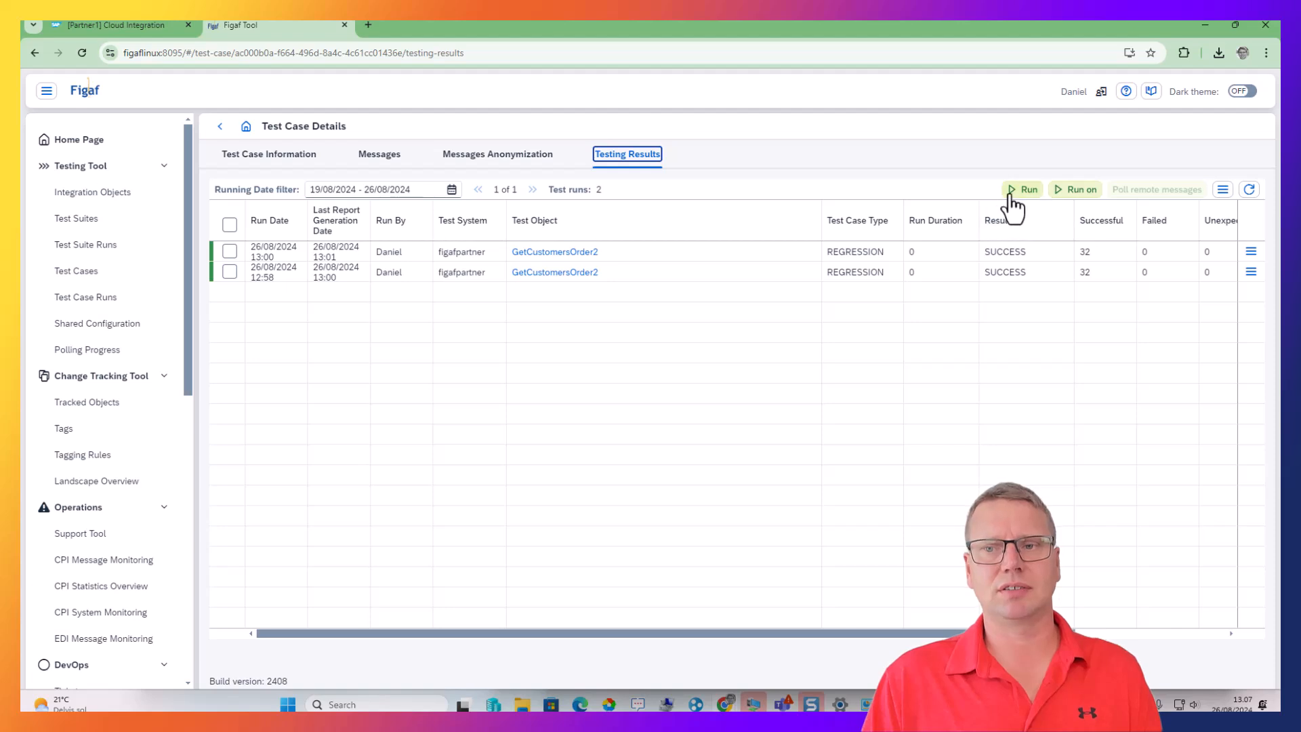
click(1015, 192)
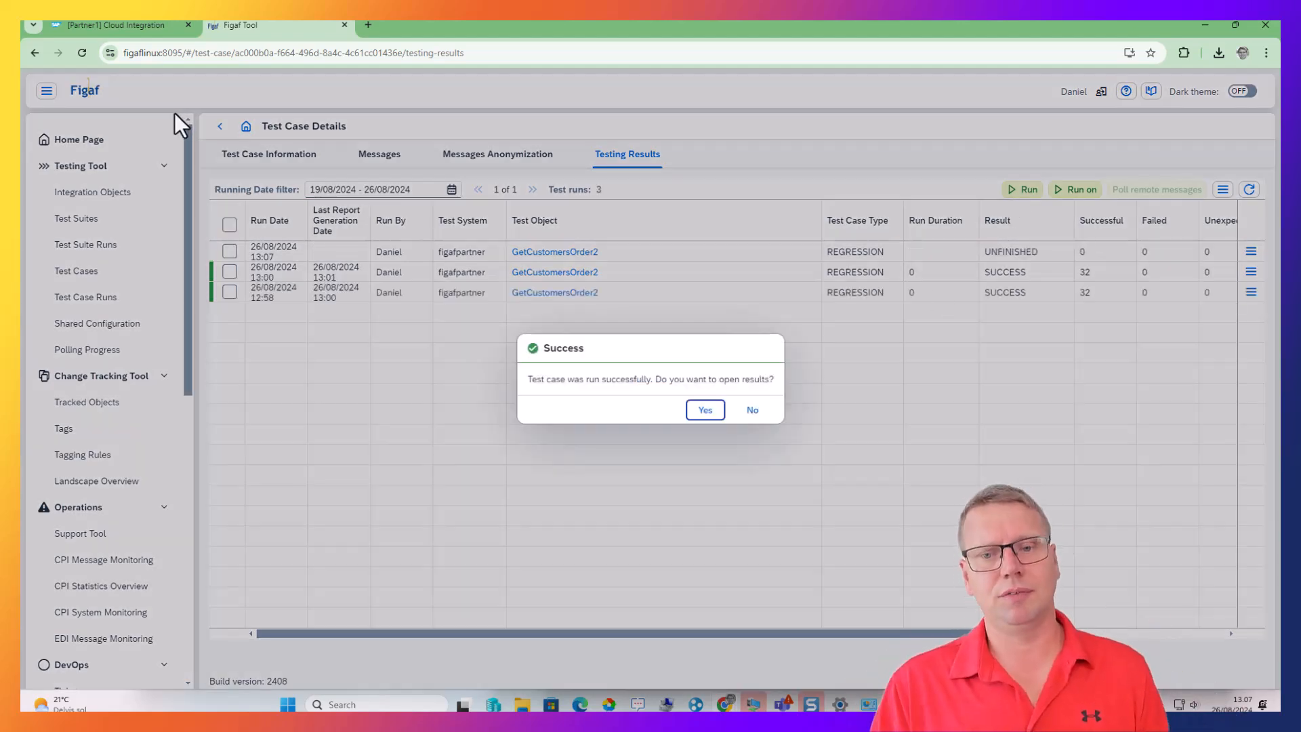
click(705, 410)
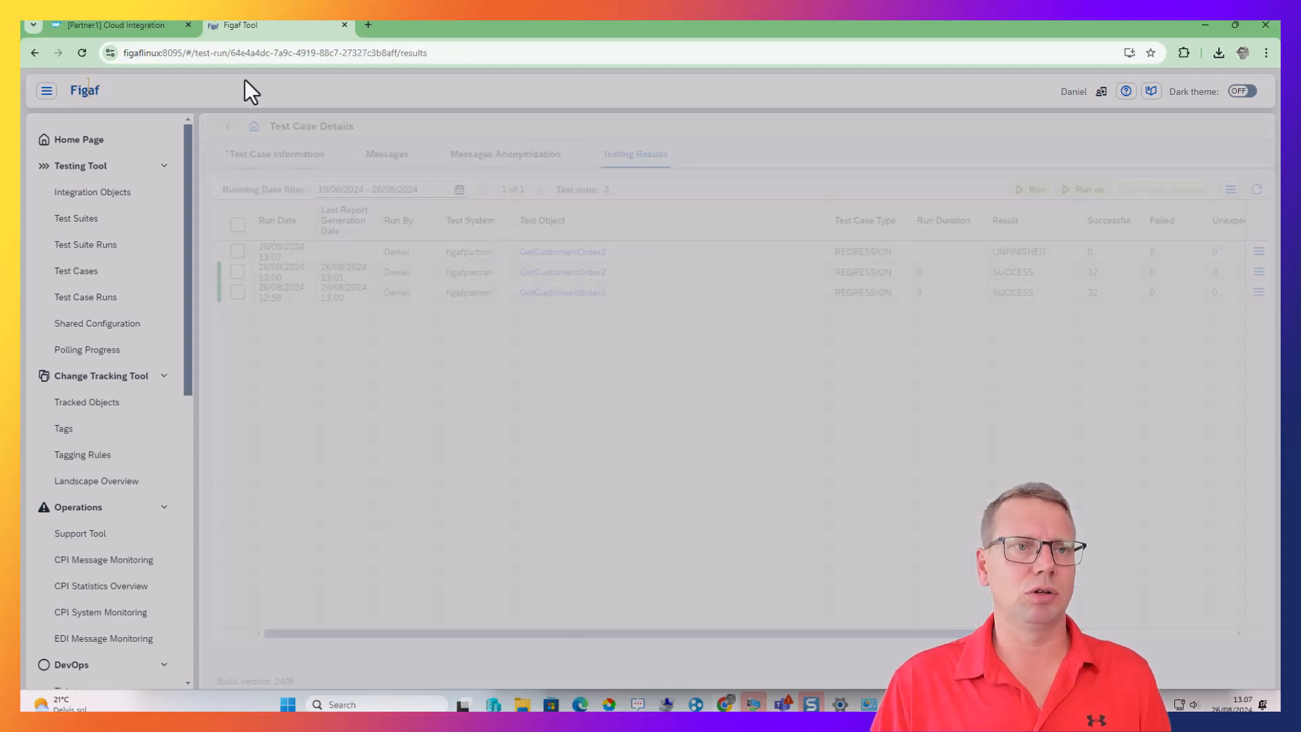
- Switch to SAP Integration Suite and display the inline trace of the 13:07:53 message on the GetCustomersOrder2 flow
click(141, 26)
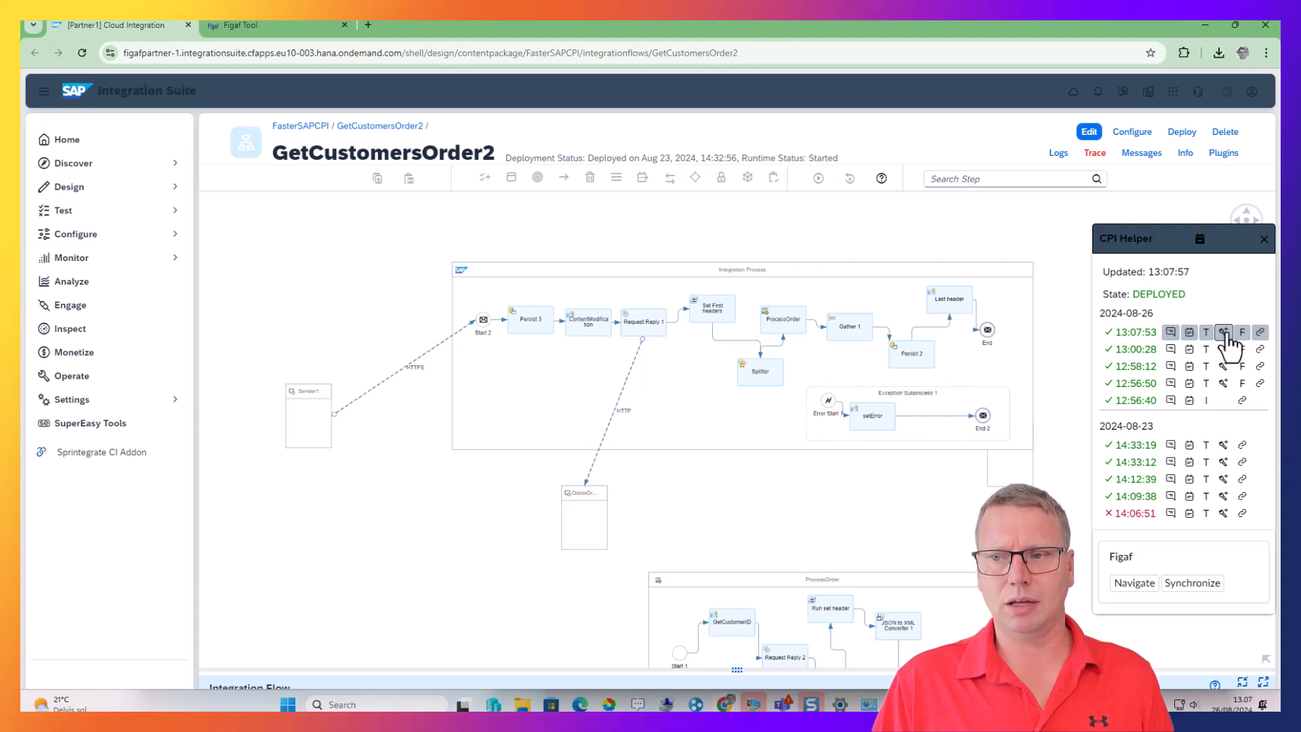
click(1224, 332)
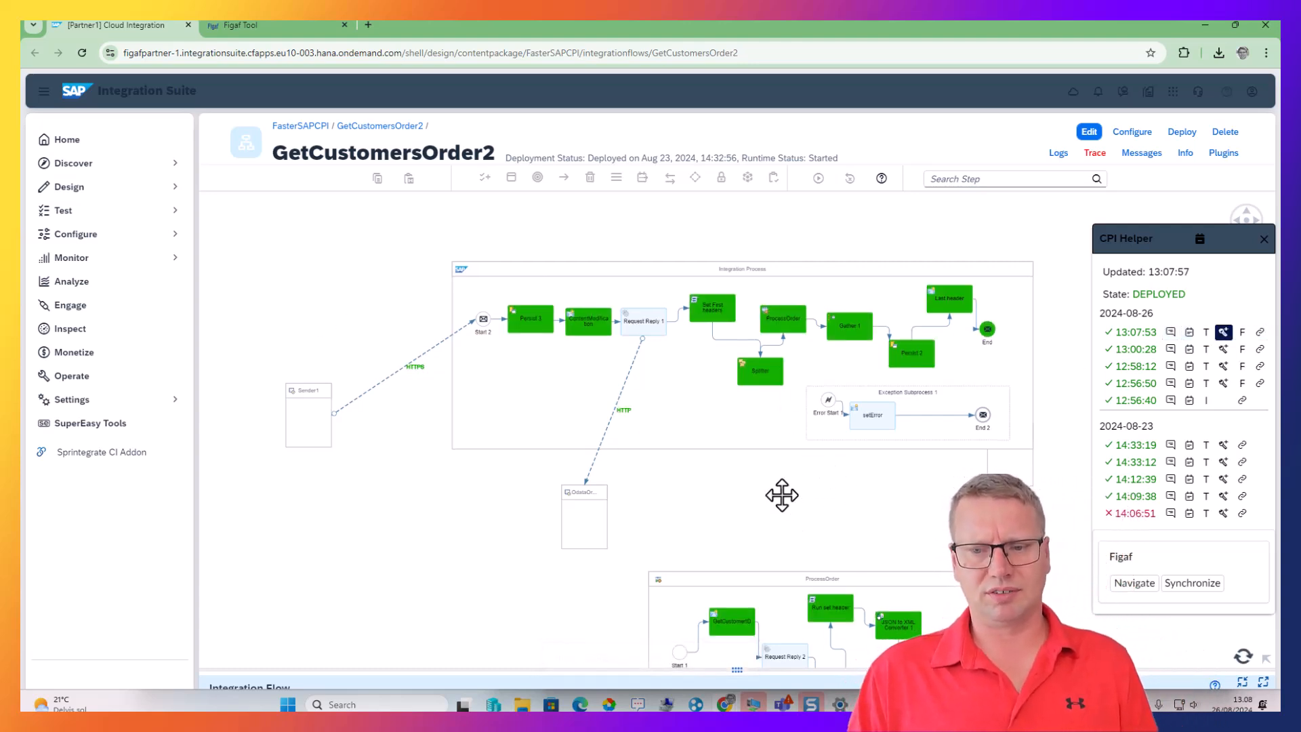
drag(783, 501, 677, 360)
- Open the setHeaders.groovy script of the Run set header step and view the message body before the step
click(712, 461)
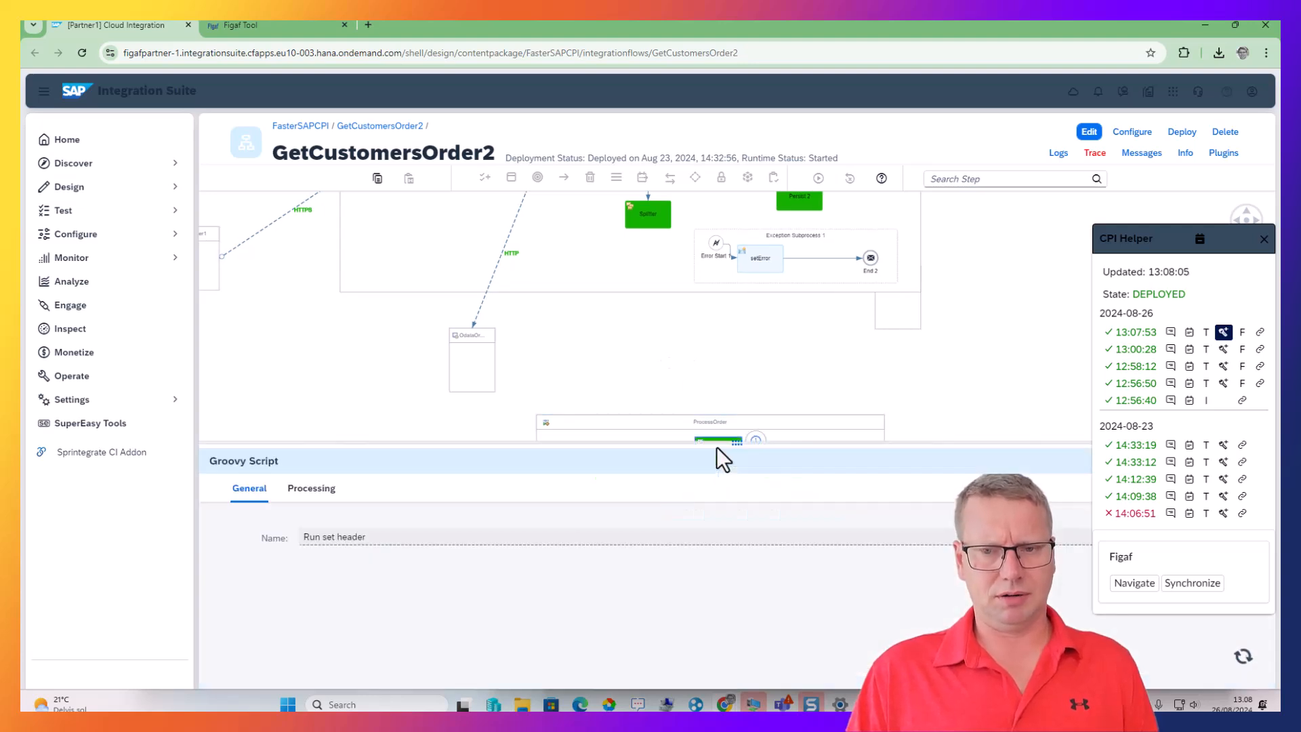
click(335, 498)
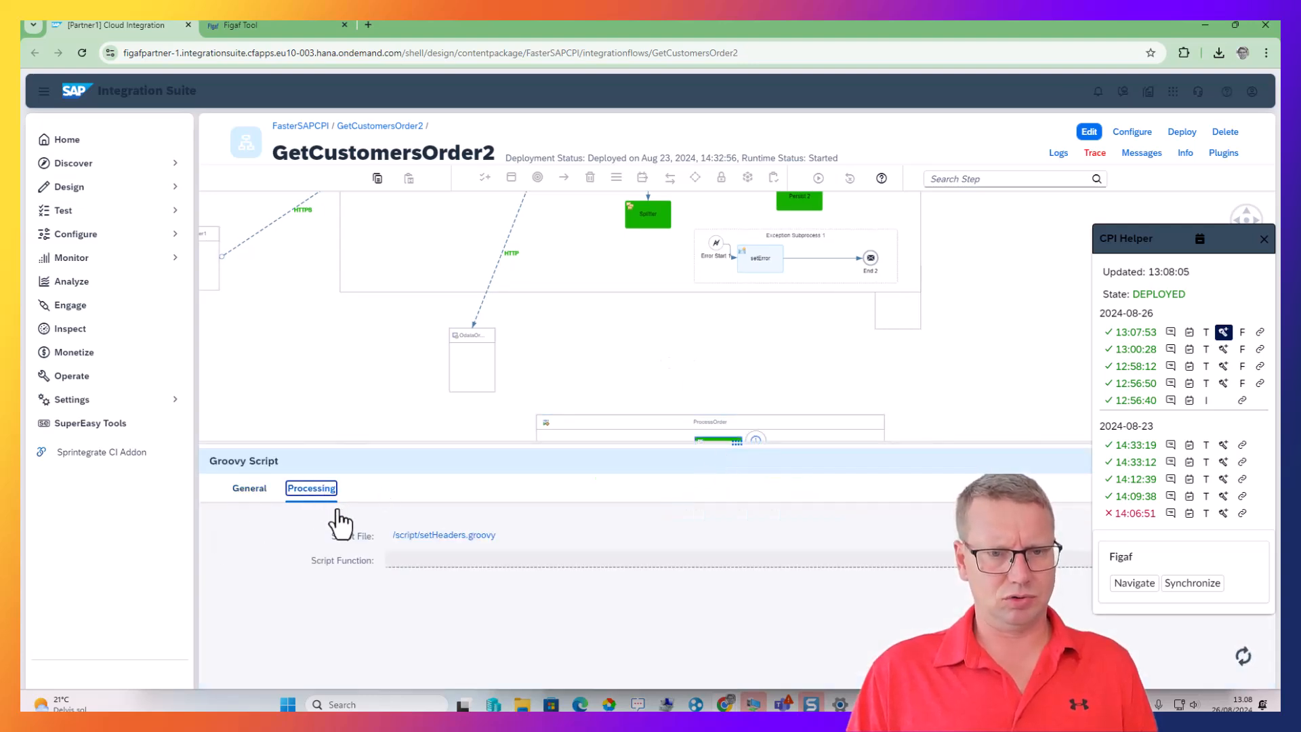
click(469, 537)
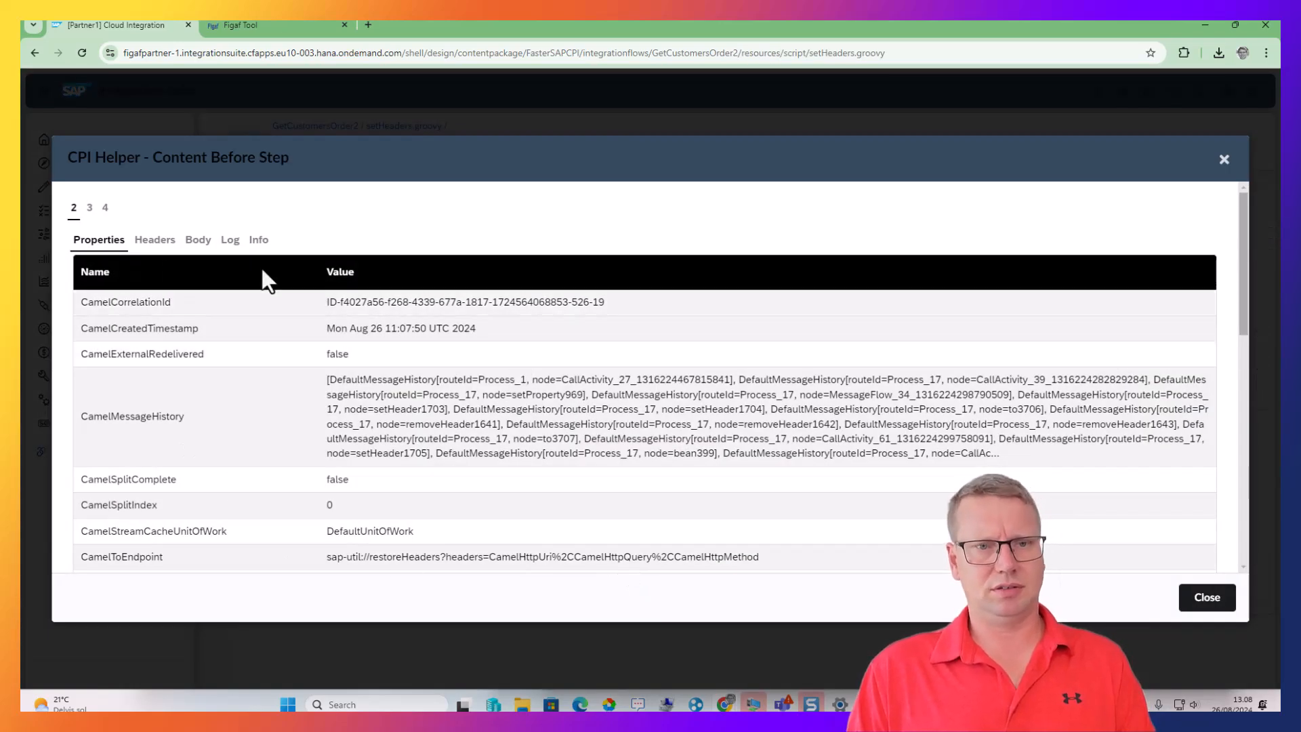
click(201, 242)
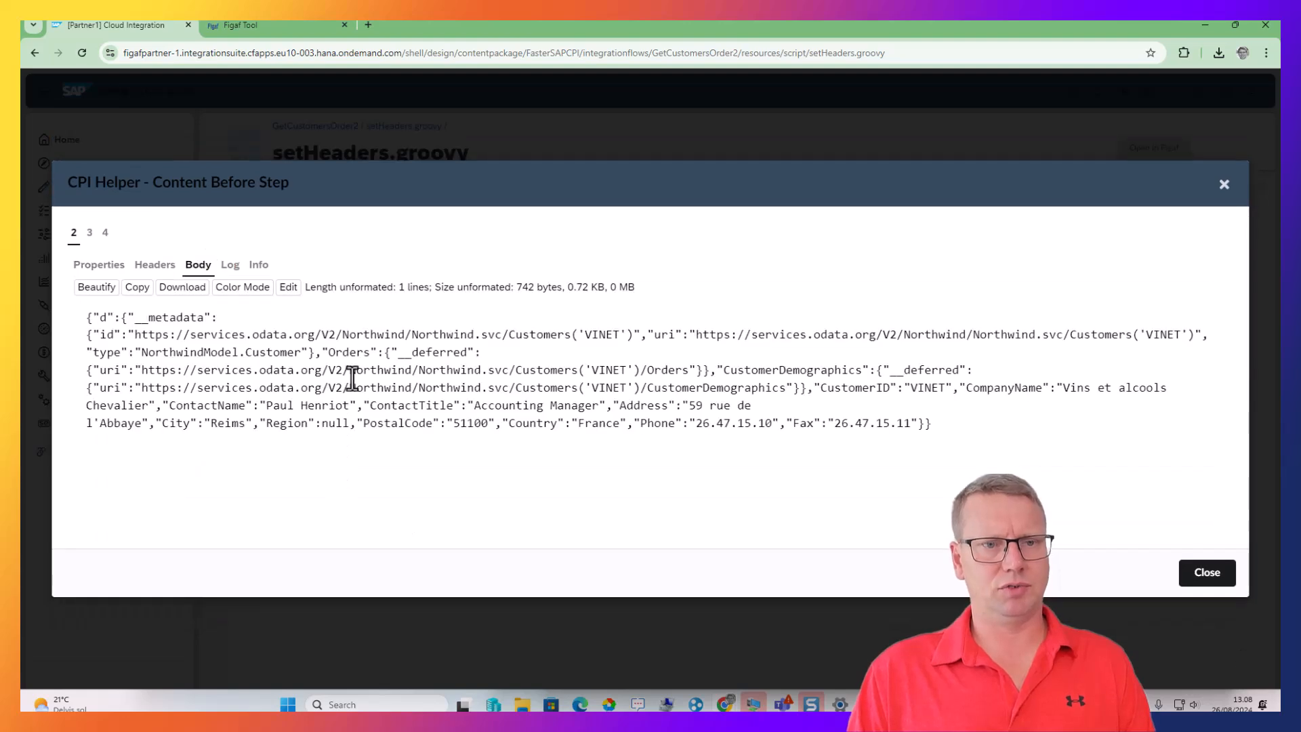
key(Escape)
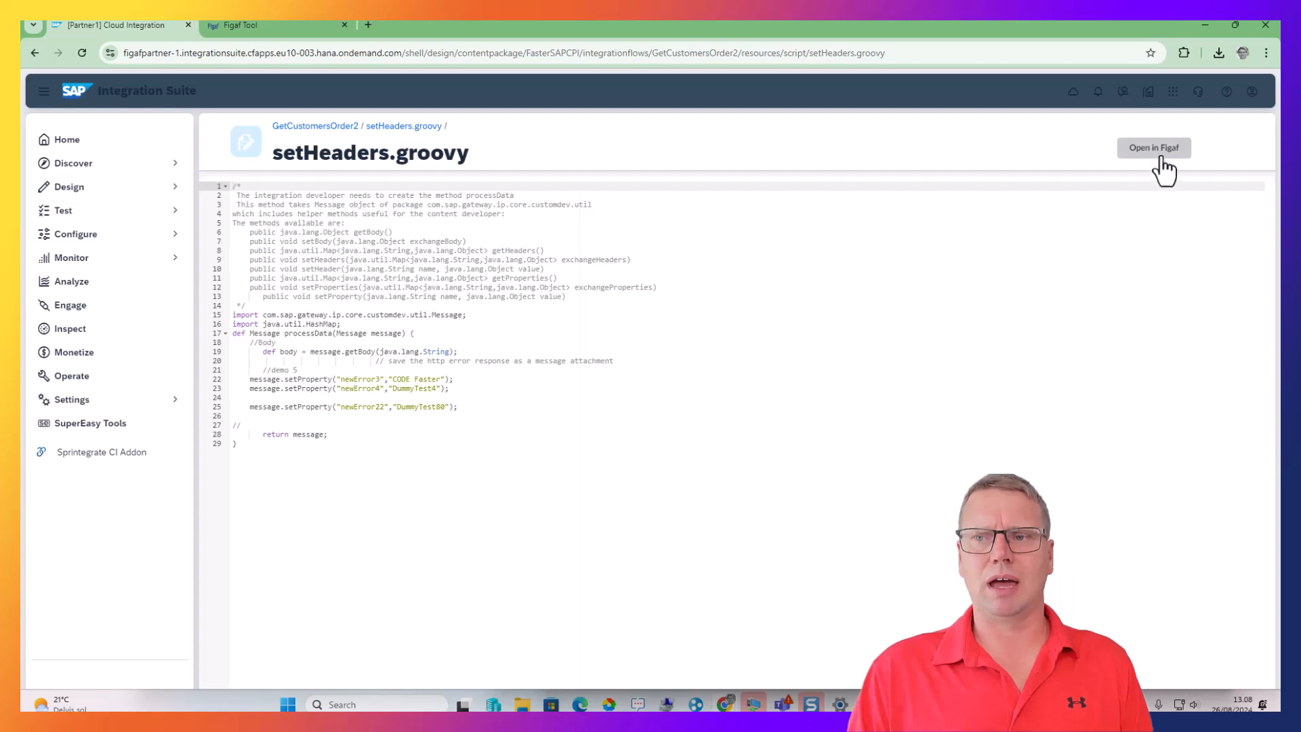
- Open setHeaders.groovy in Figaf's script IDE and load the default test case's Run set header message with split index 1
click(1136, 157)
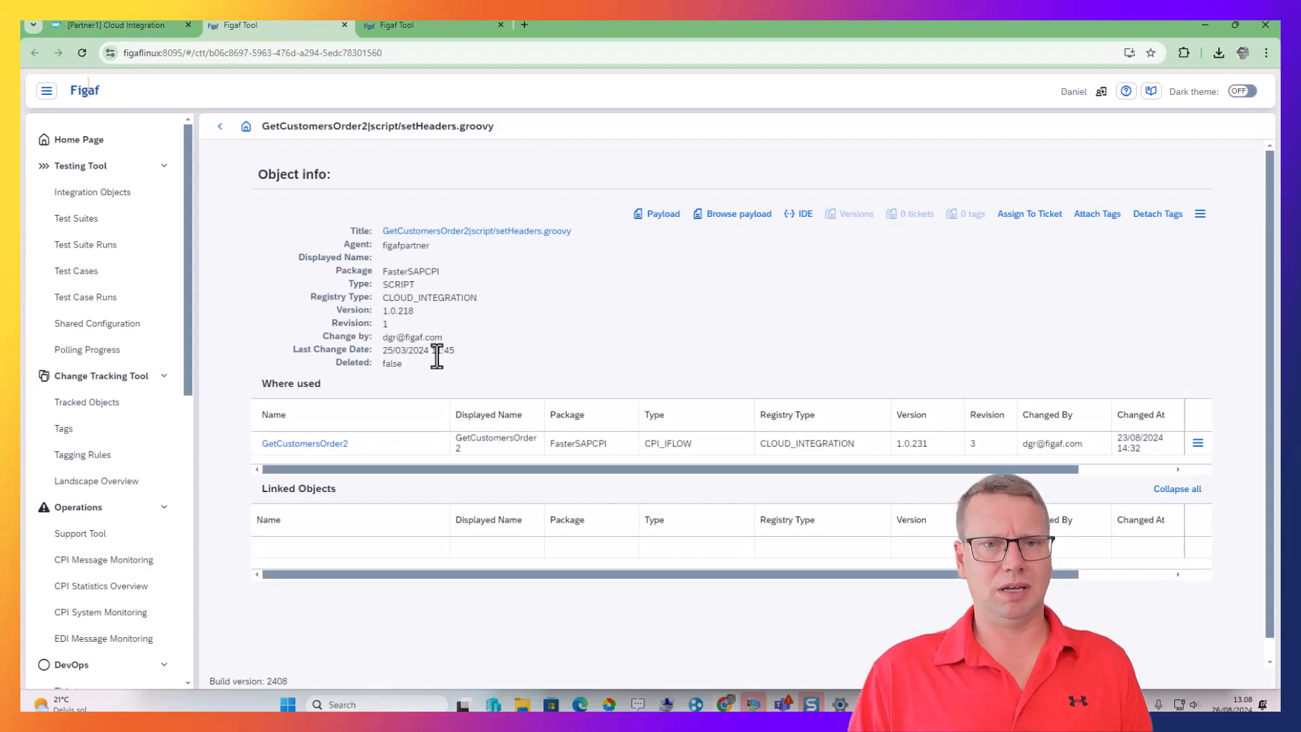
click(806, 215)
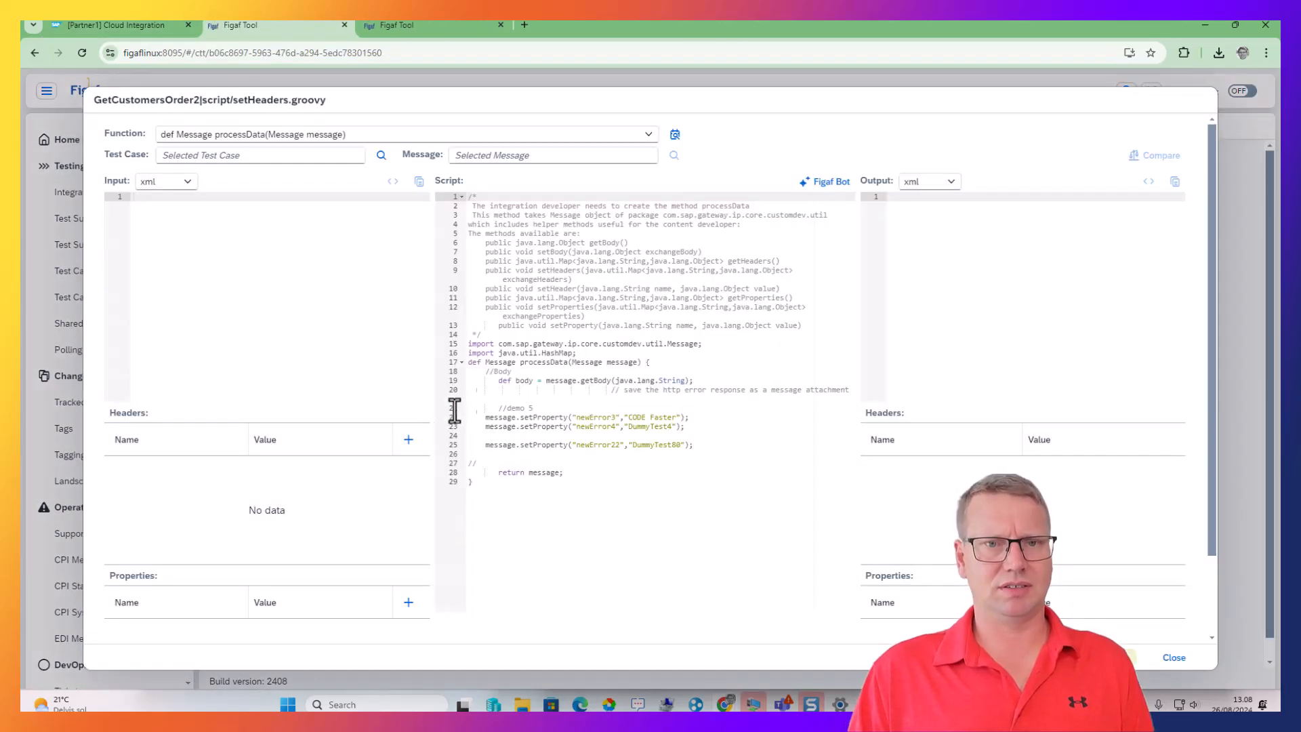
click(380, 156)
click(278, 212)
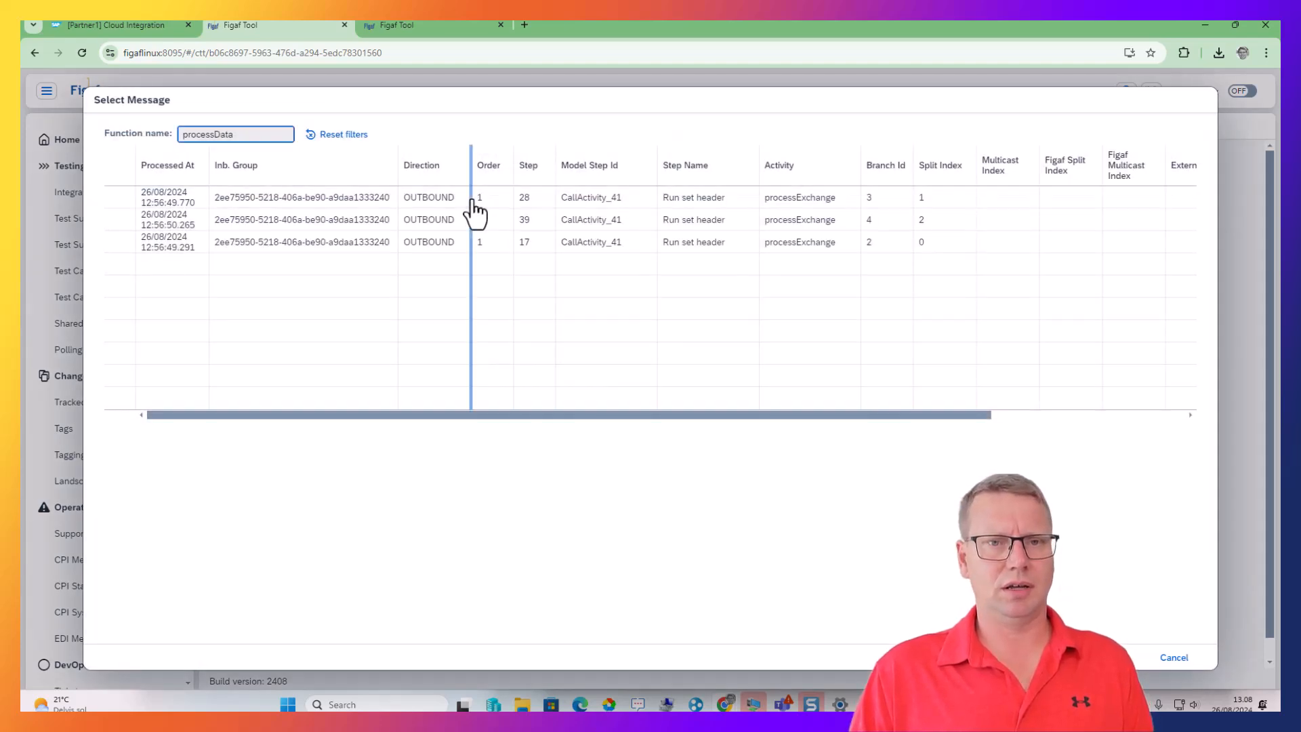
click(472, 200)
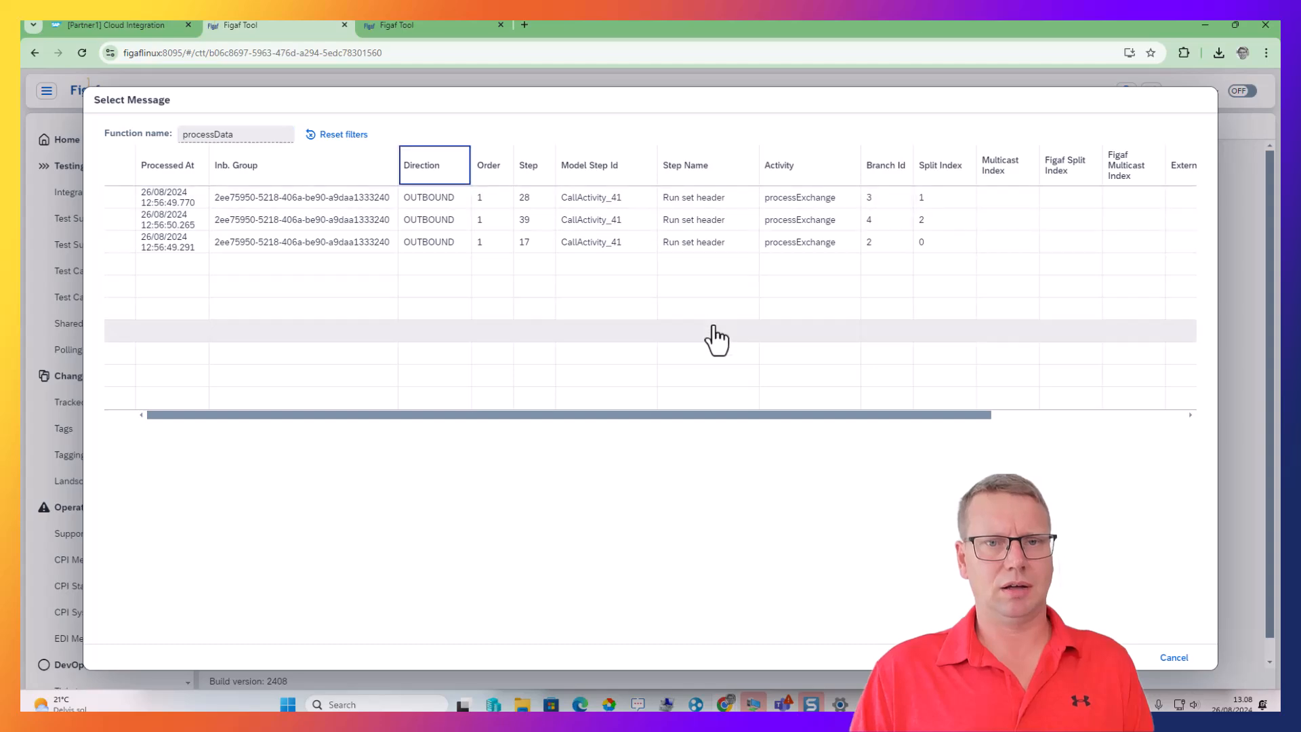
click(642, 199)
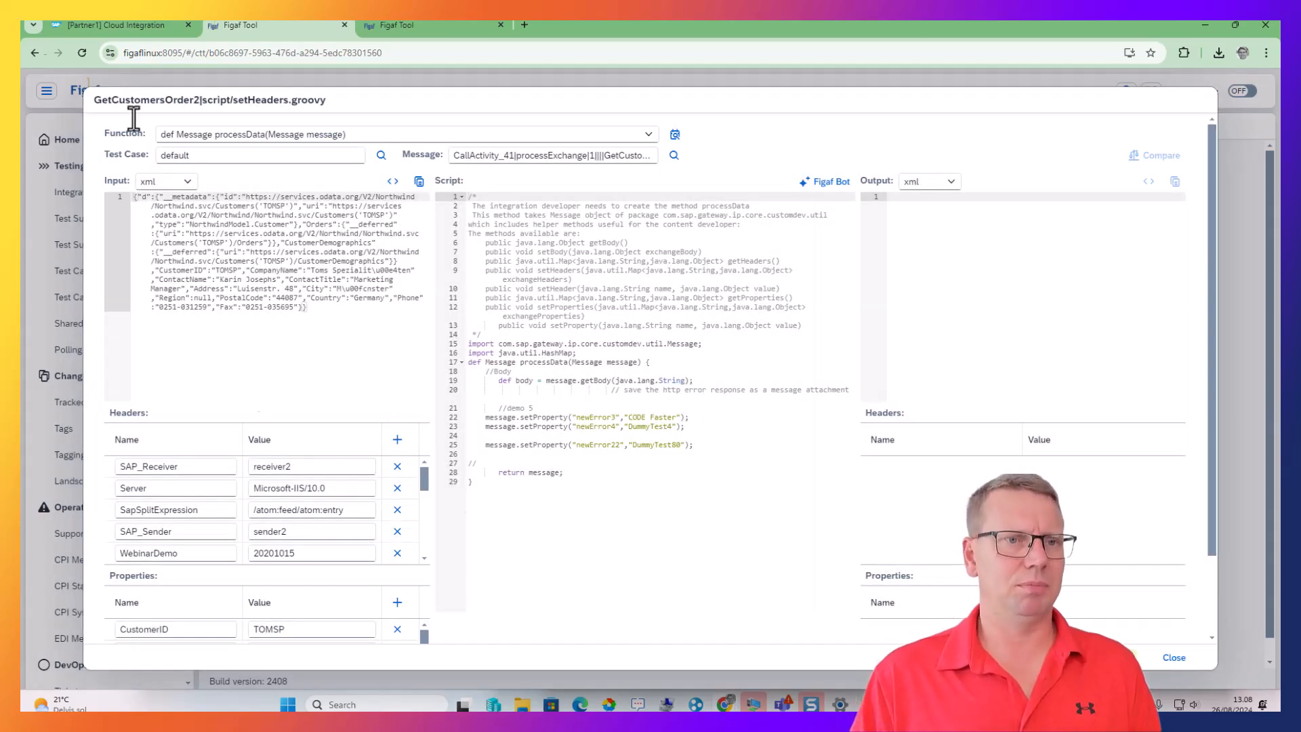
- Set the input format to json, beautify the input payload and run the script
click(187, 181)
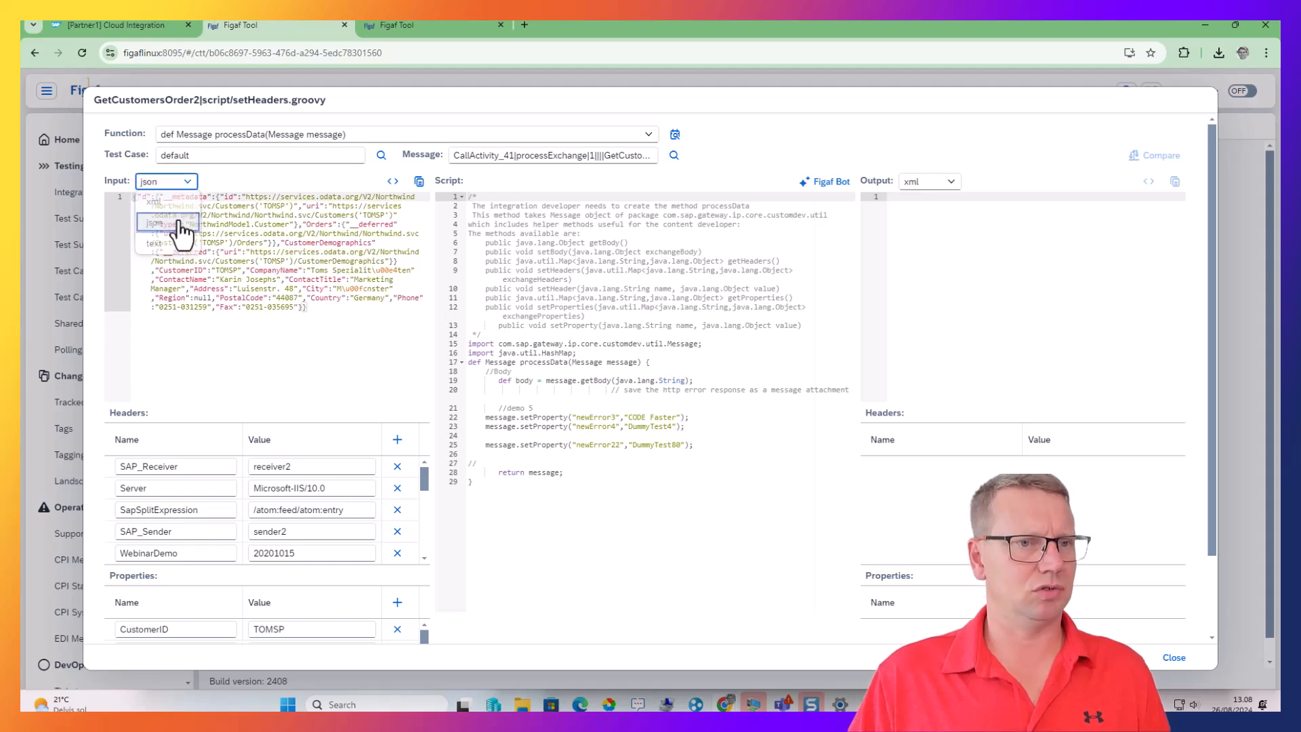
click(393, 182)
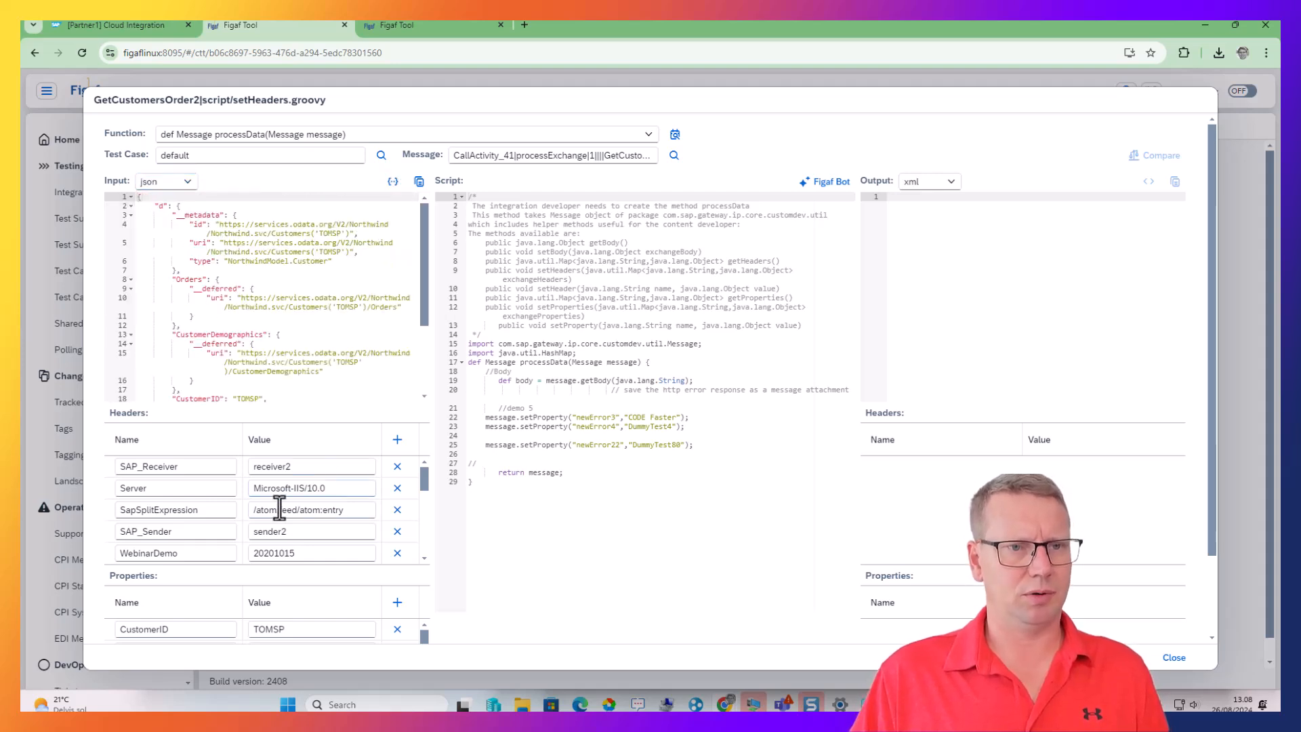
click(1128, 657)
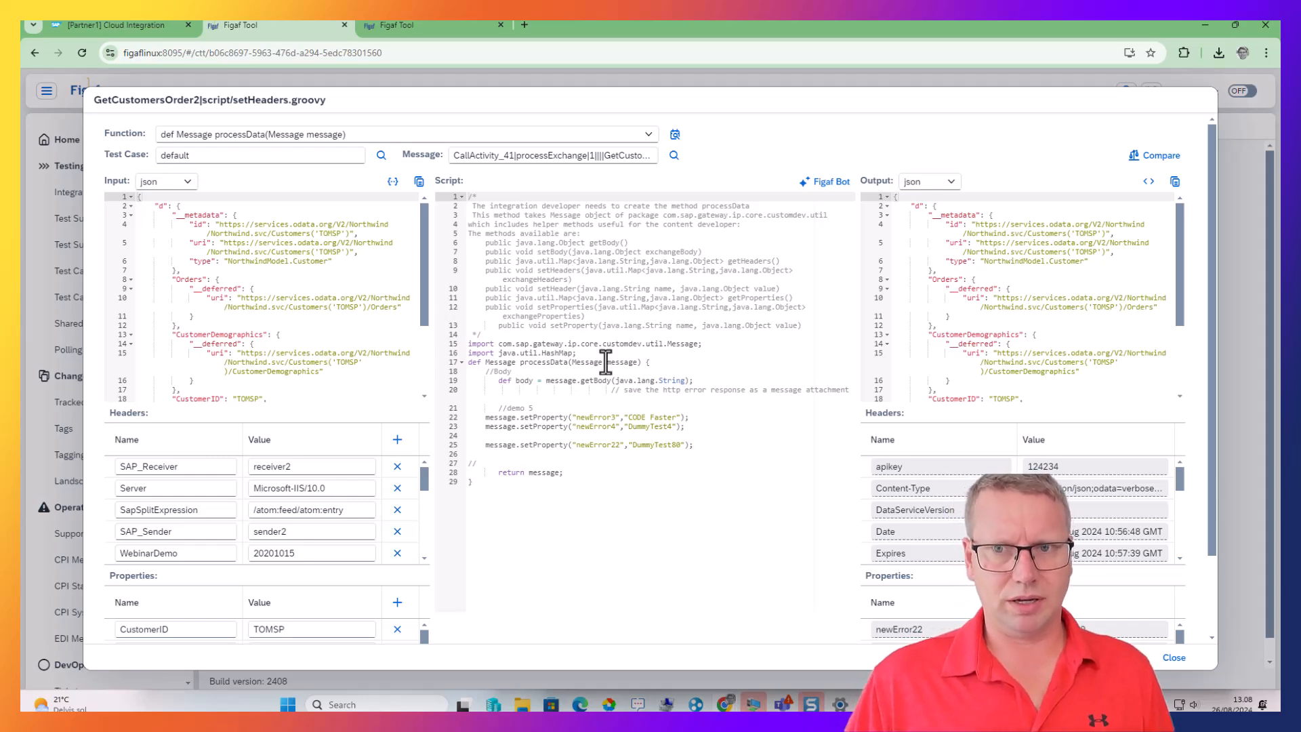
- Open the Figaf Bot and add the input payload to the prompt as an anonymized payload
click(831, 181)
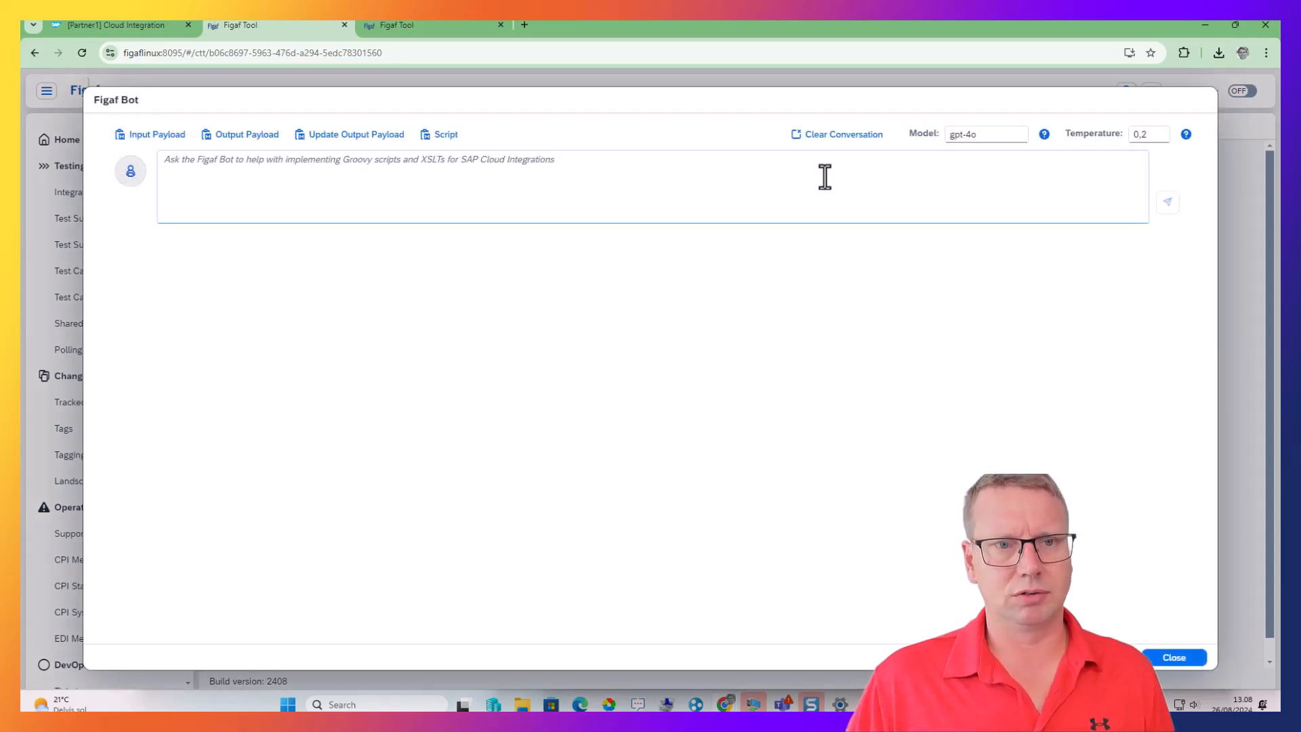
click(178, 139)
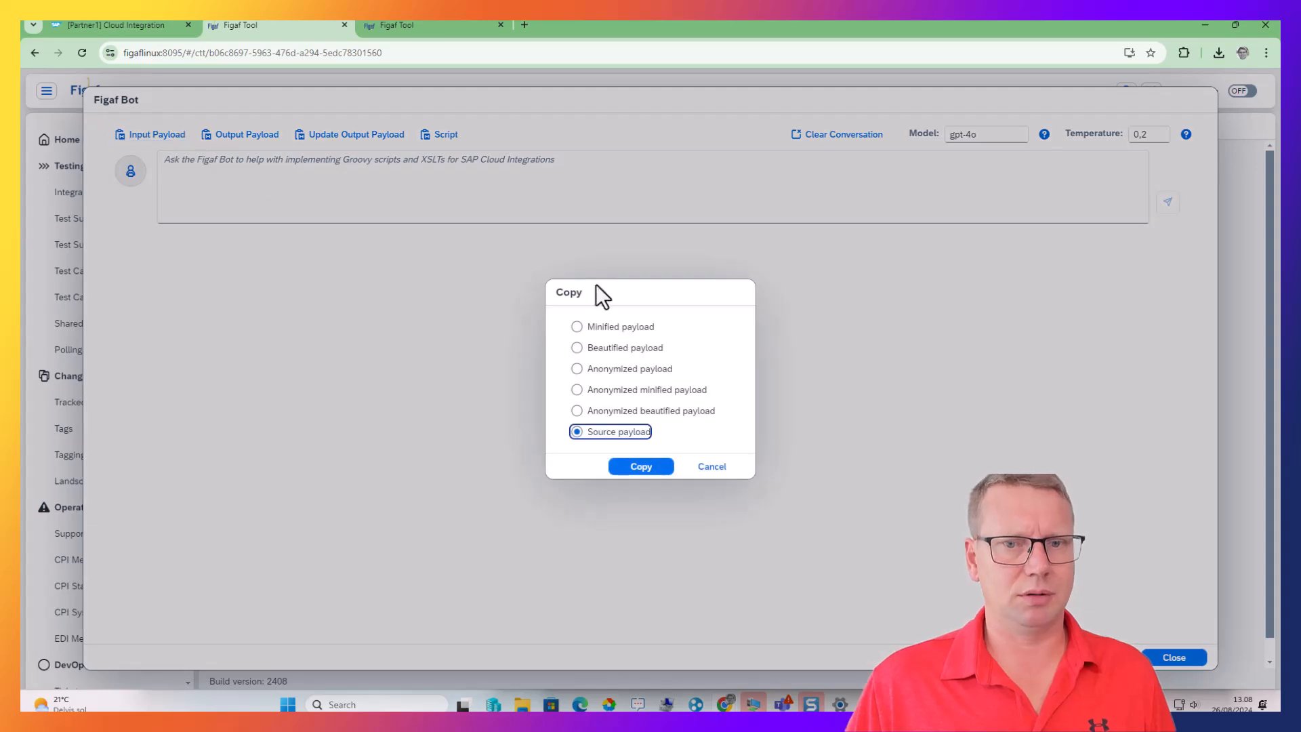
click(595, 370)
click(637, 467)
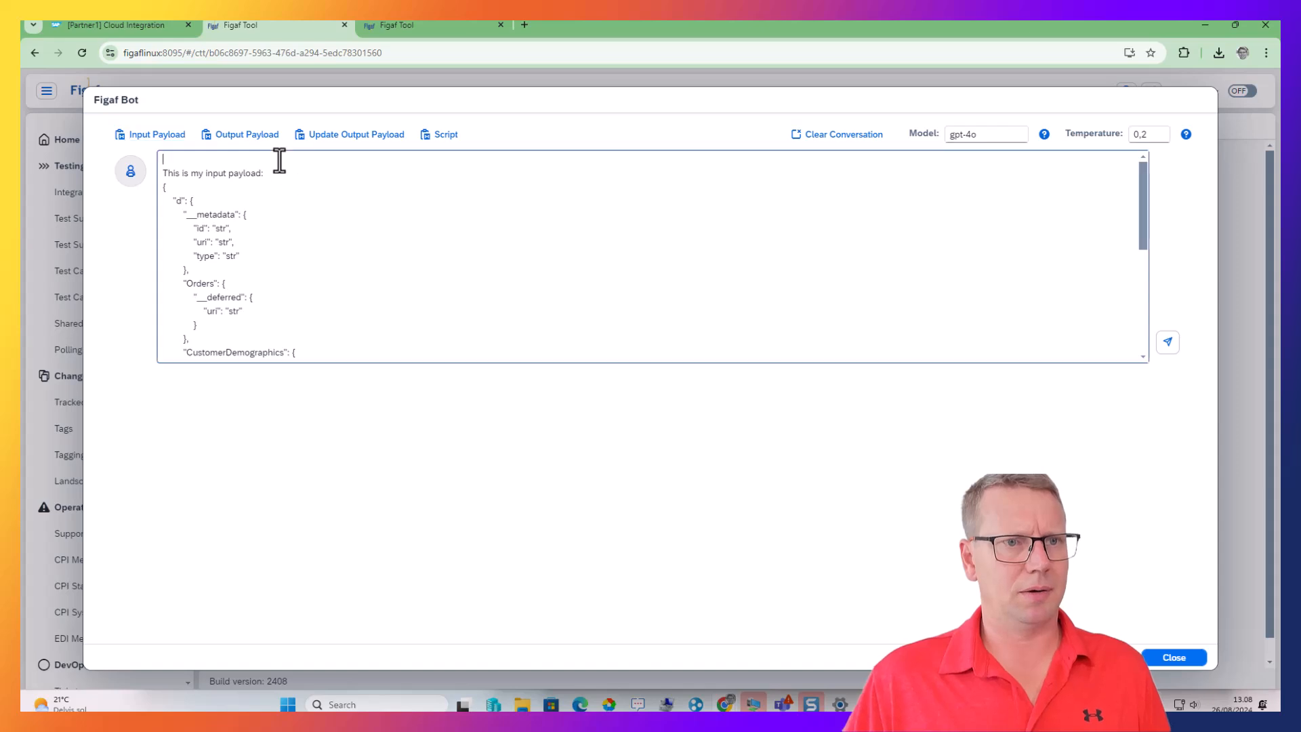
- Start the bot prompt with "Create grov" above the payload and close the Figaf Bot without sending it
click(288, 164)
text(U)
key(BackSpace)
text(Create)
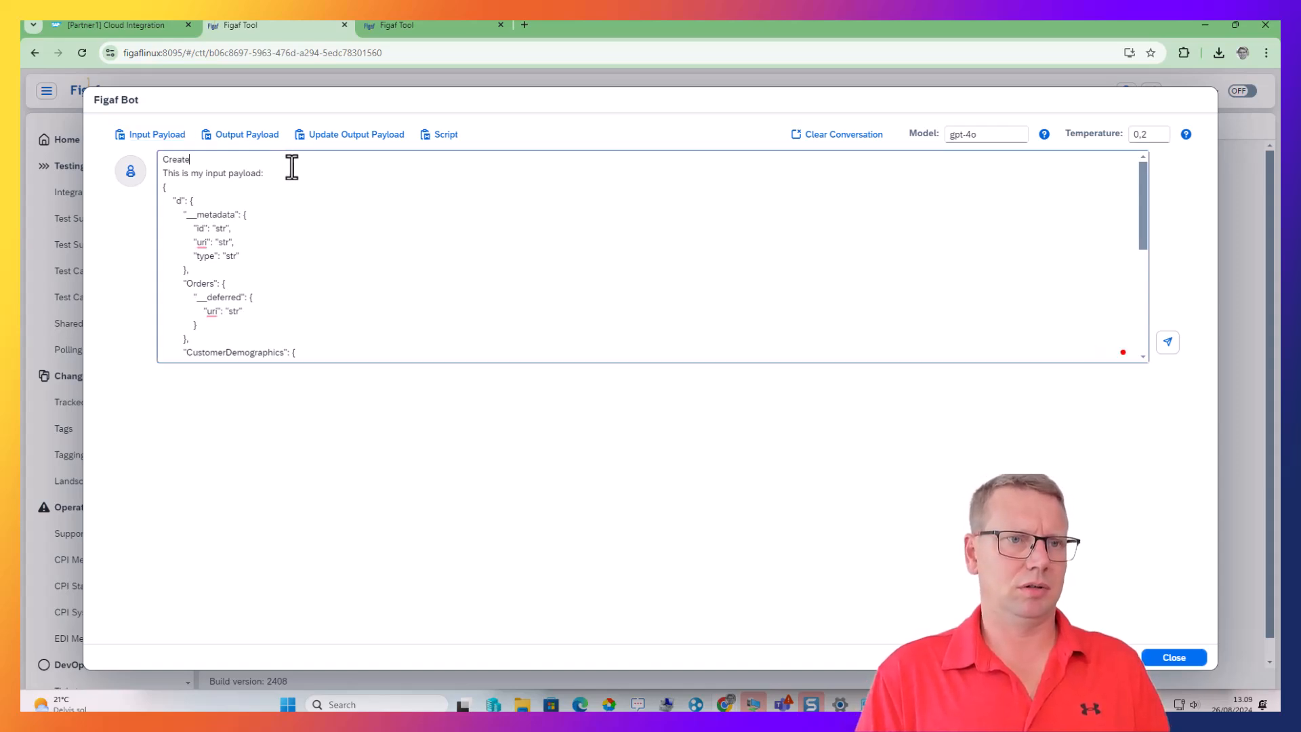
text( grov)
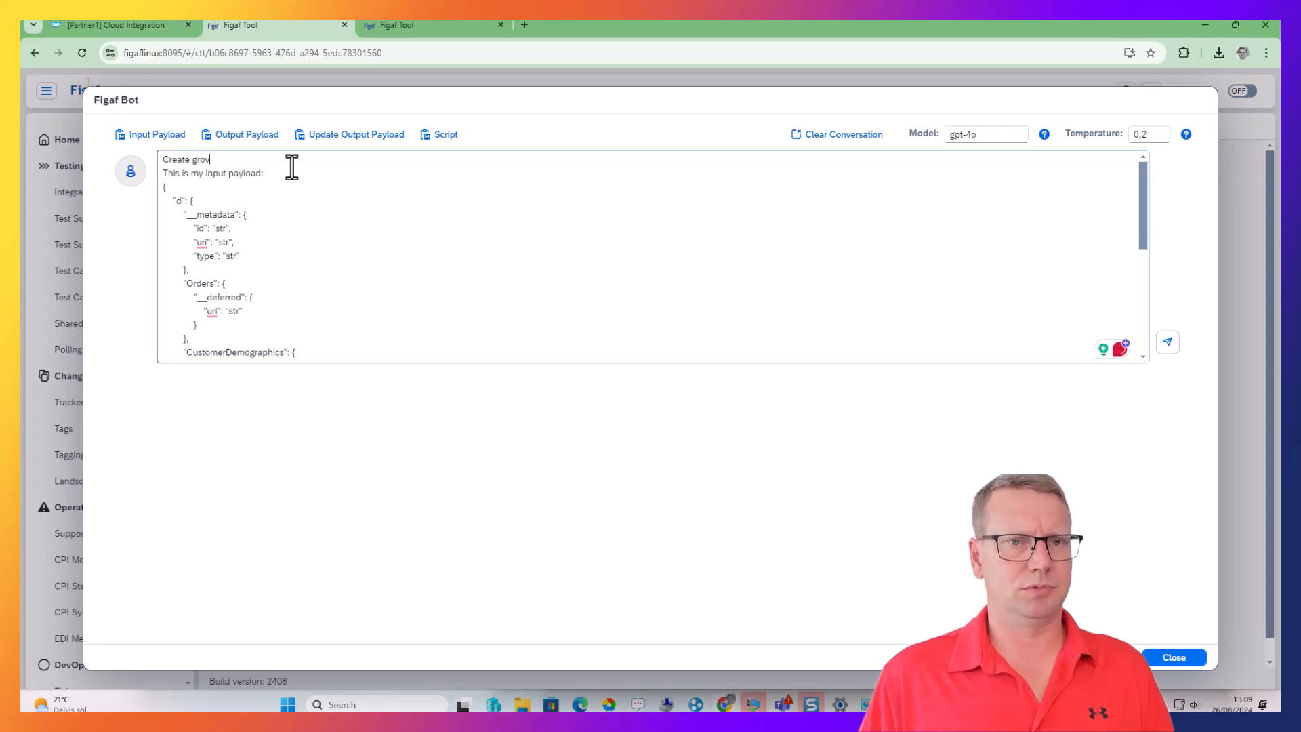
click(1173, 657)
- Change the script's newError3 value to "CODE Faster432" and replace the customer ID in the input payload's Orders URI
click(556, 398)
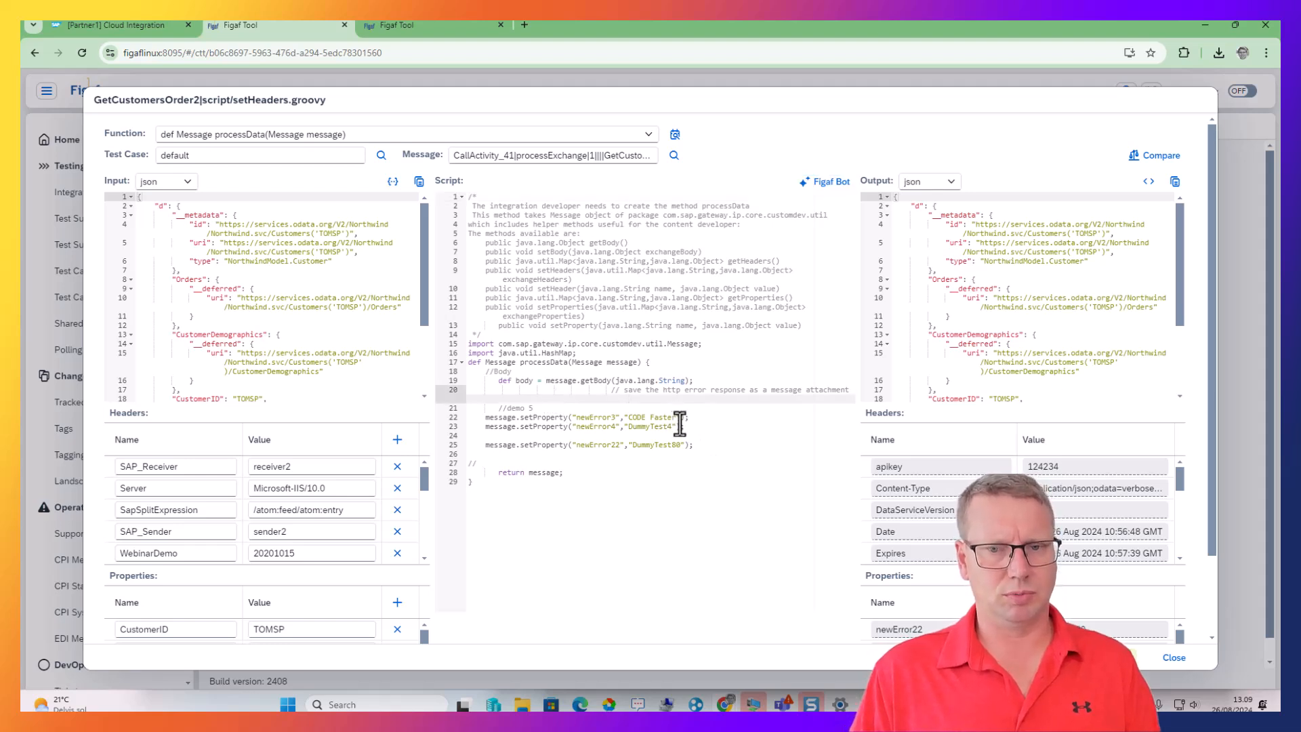
click(676, 417)
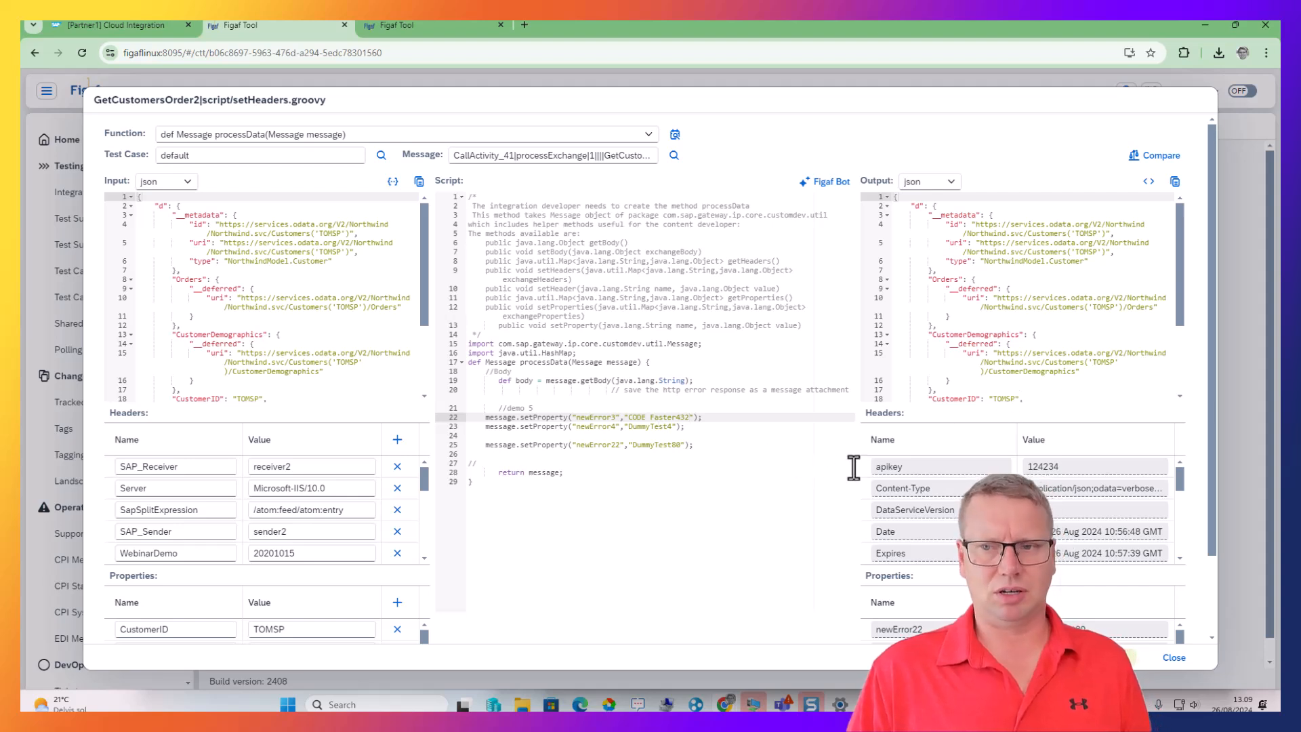
double_click(341, 305)
text(124)
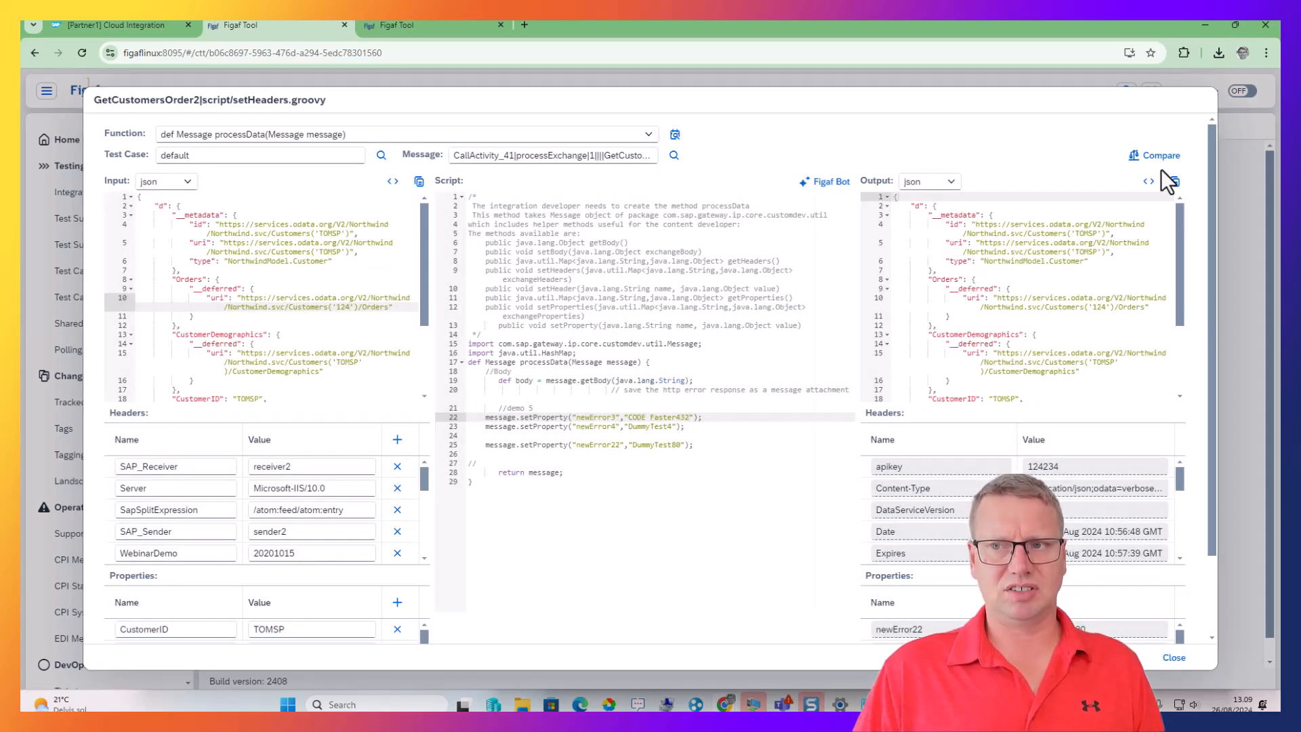
- Compare the script's expected and actual results, including the message property differences
click(1159, 158)
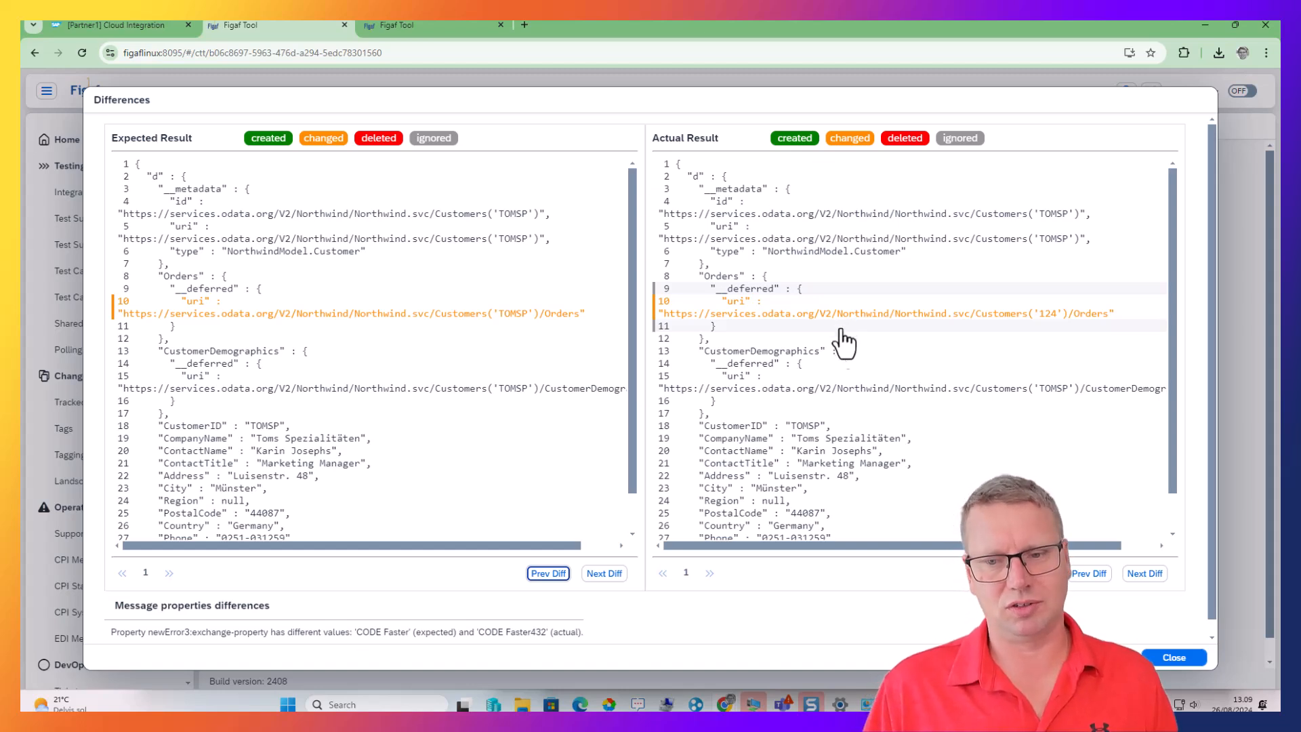
click(1174, 658)
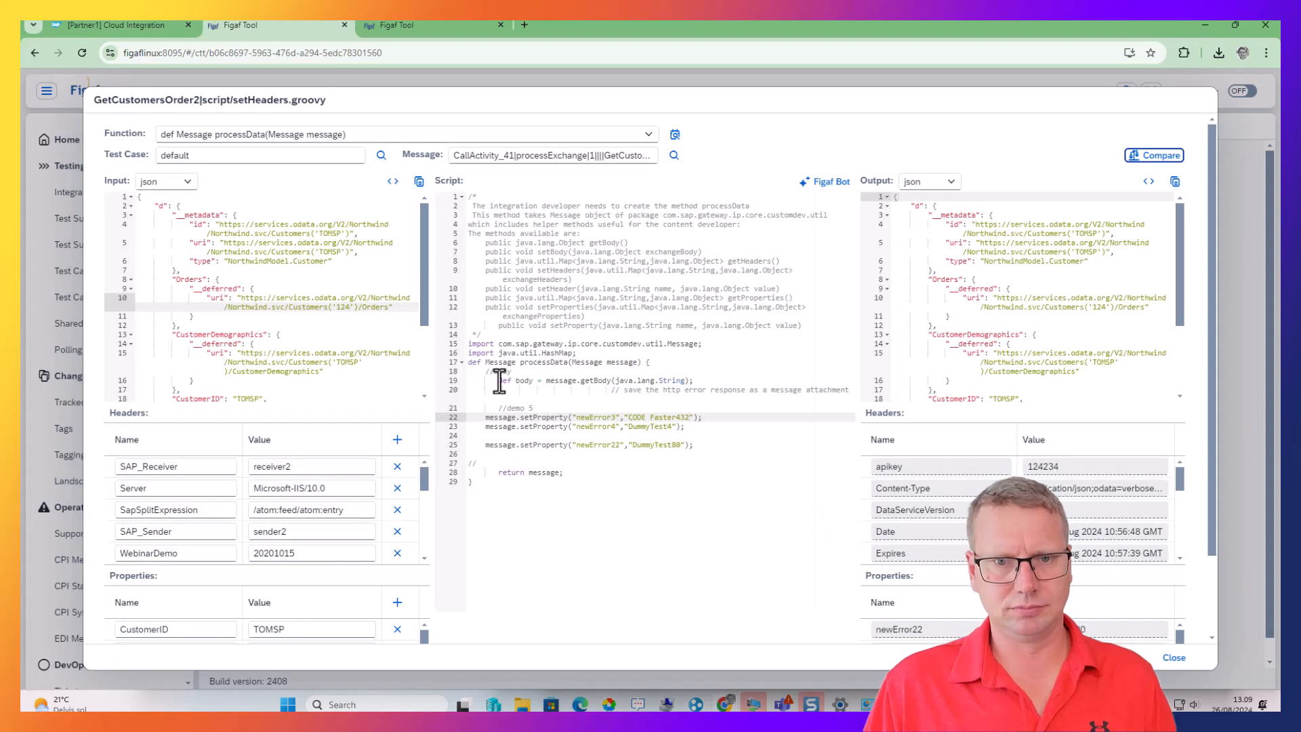
- Update the iflow with the edited script, synchronize it in Figaf and go to the latest version of the script
scroll(925, 464, down, 5)
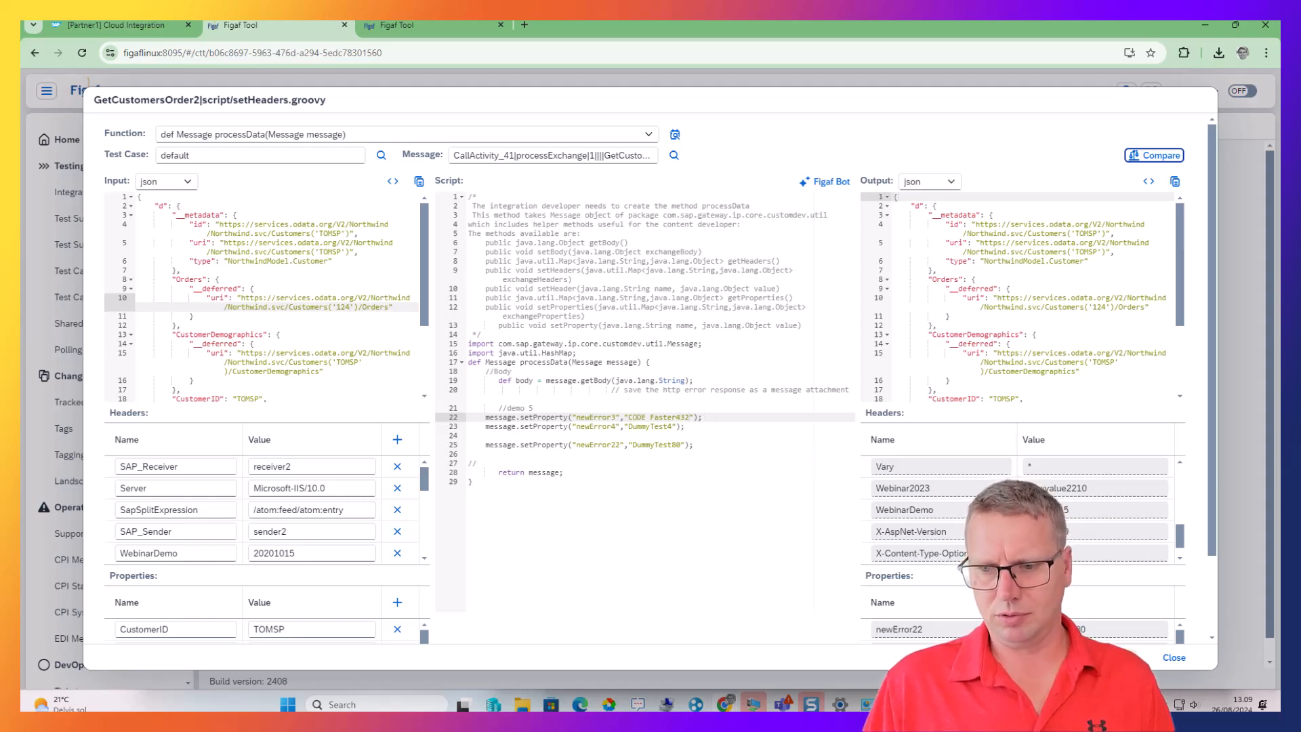
click(1117, 657)
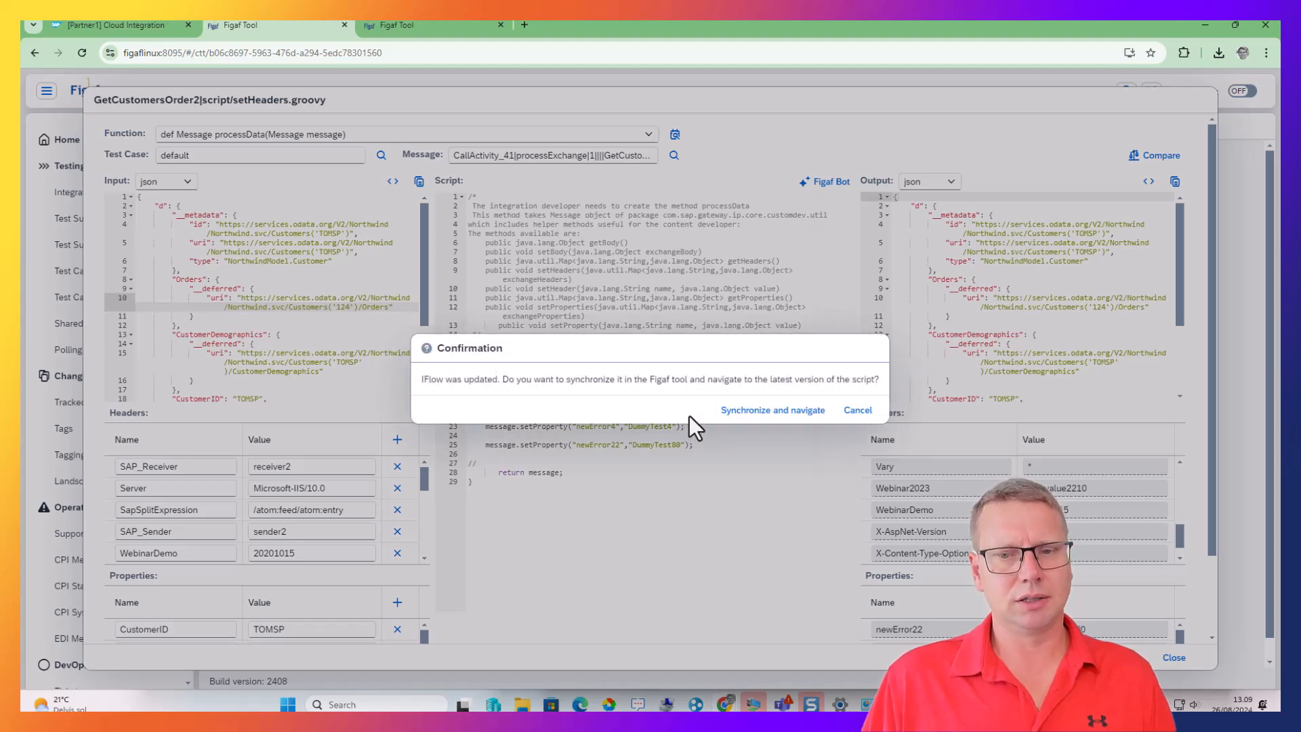
click(745, 409)
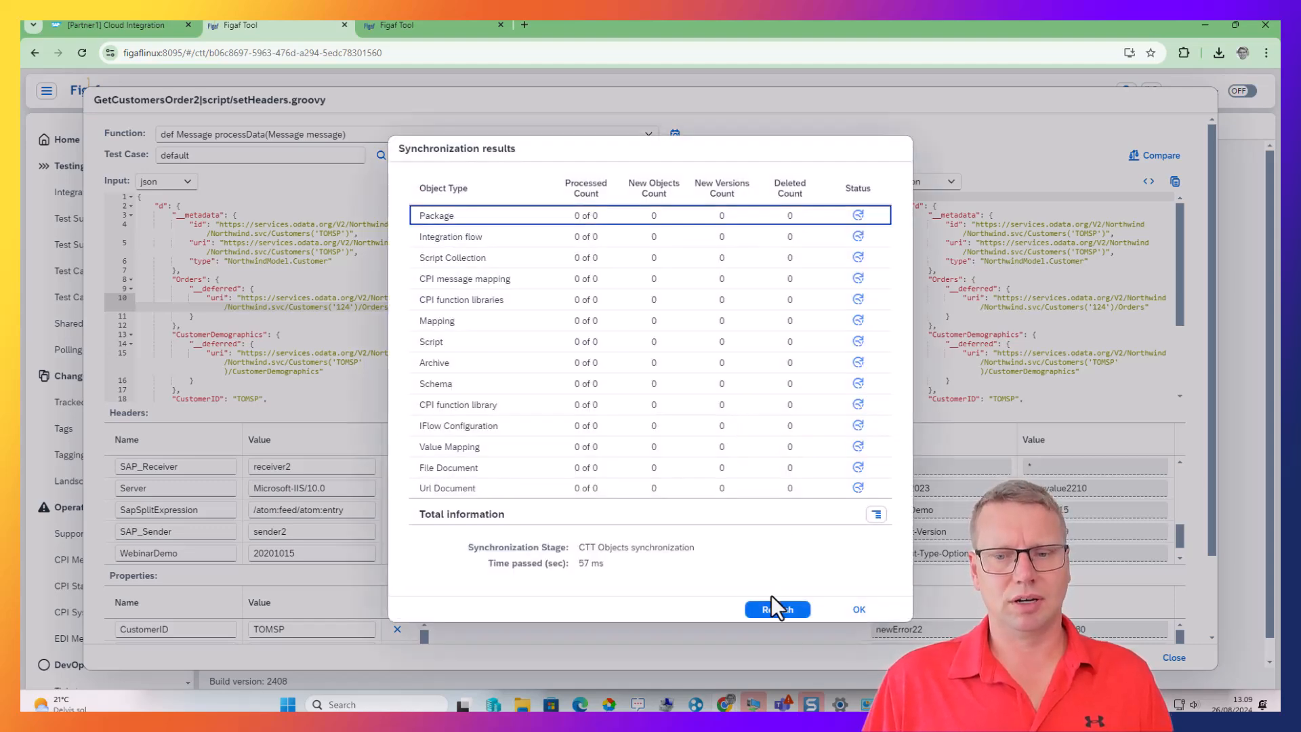
click(779, 609)
click(787, 614)
click(780, 617)
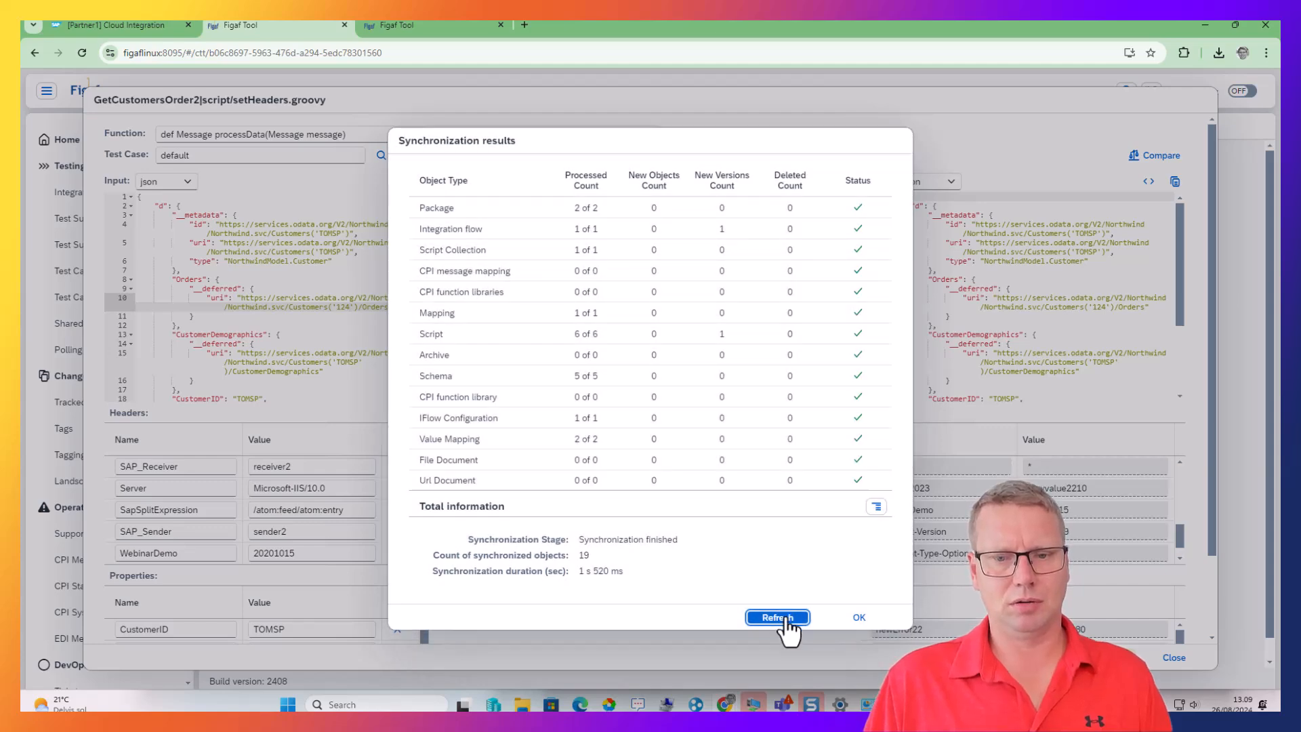
click(857, 618)
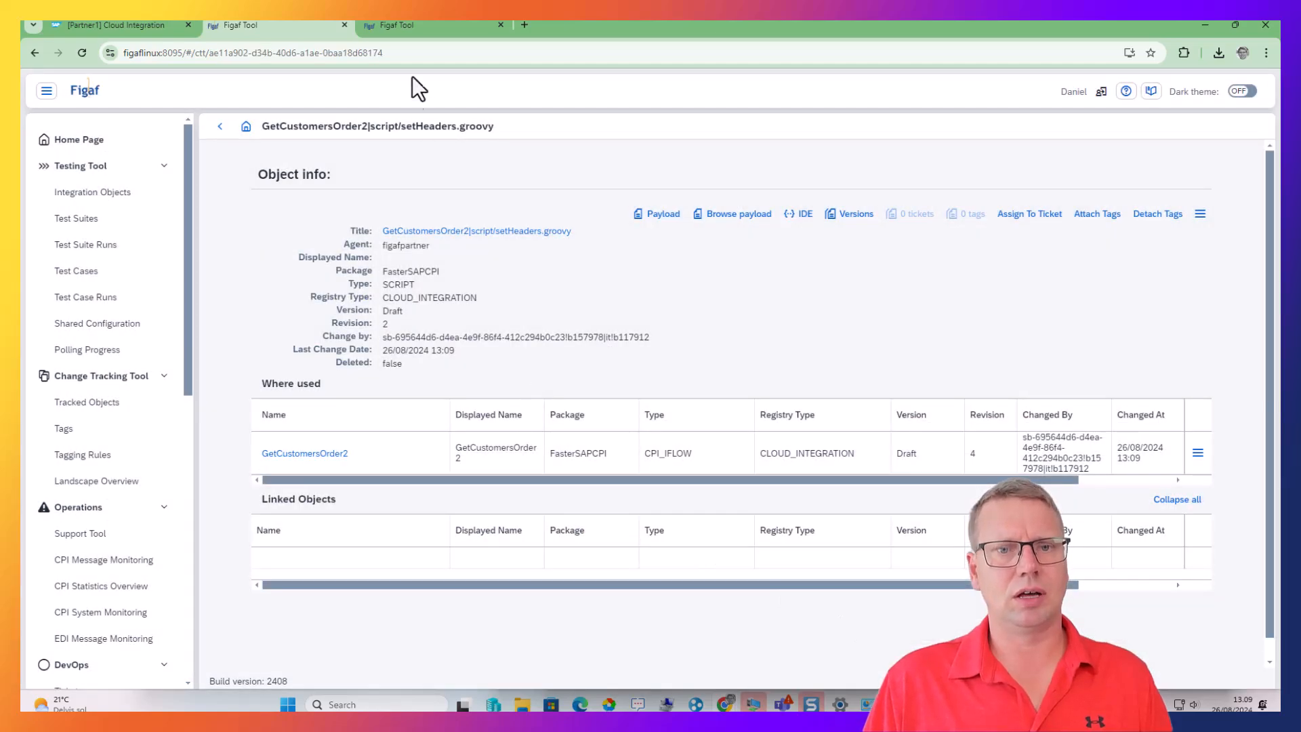
- Open setHeaders.groovy in SAP Integration Suite, go to its parent iflow GetCustomersOrder2 and dismiss the notification
click(445, 232)
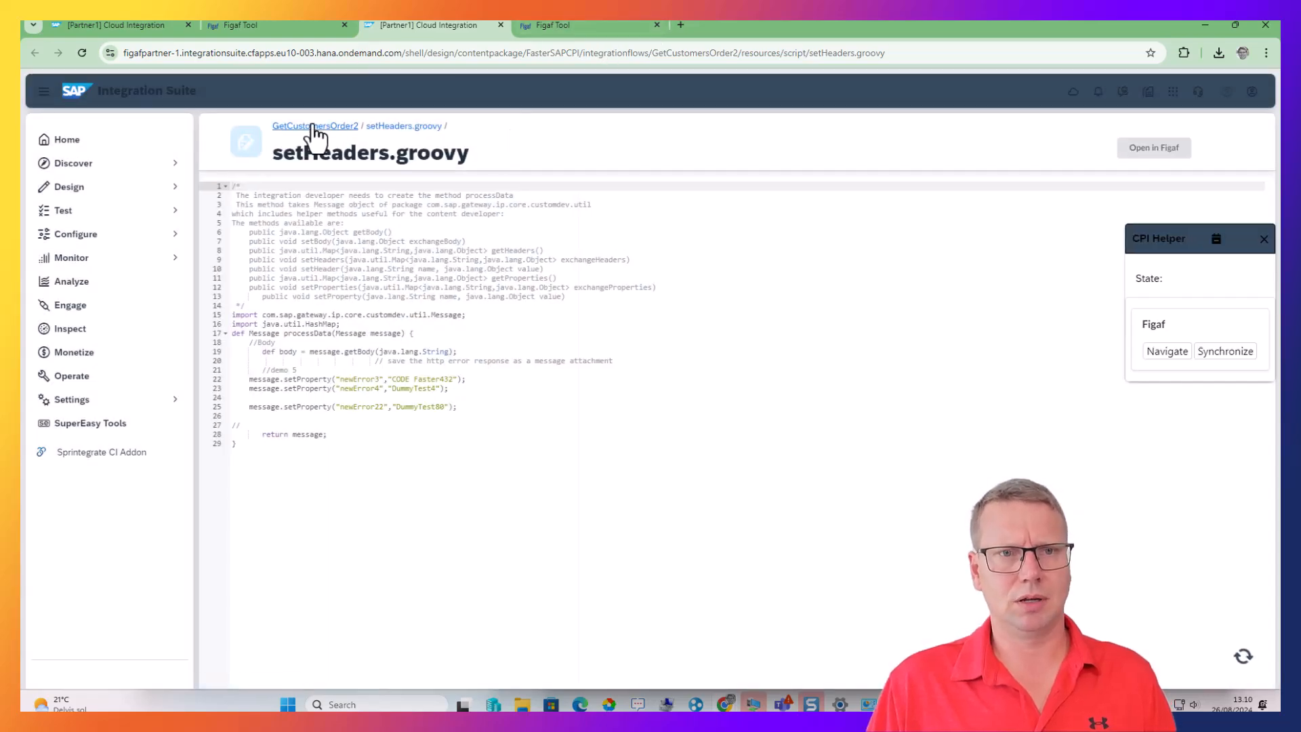
click(314, 126)
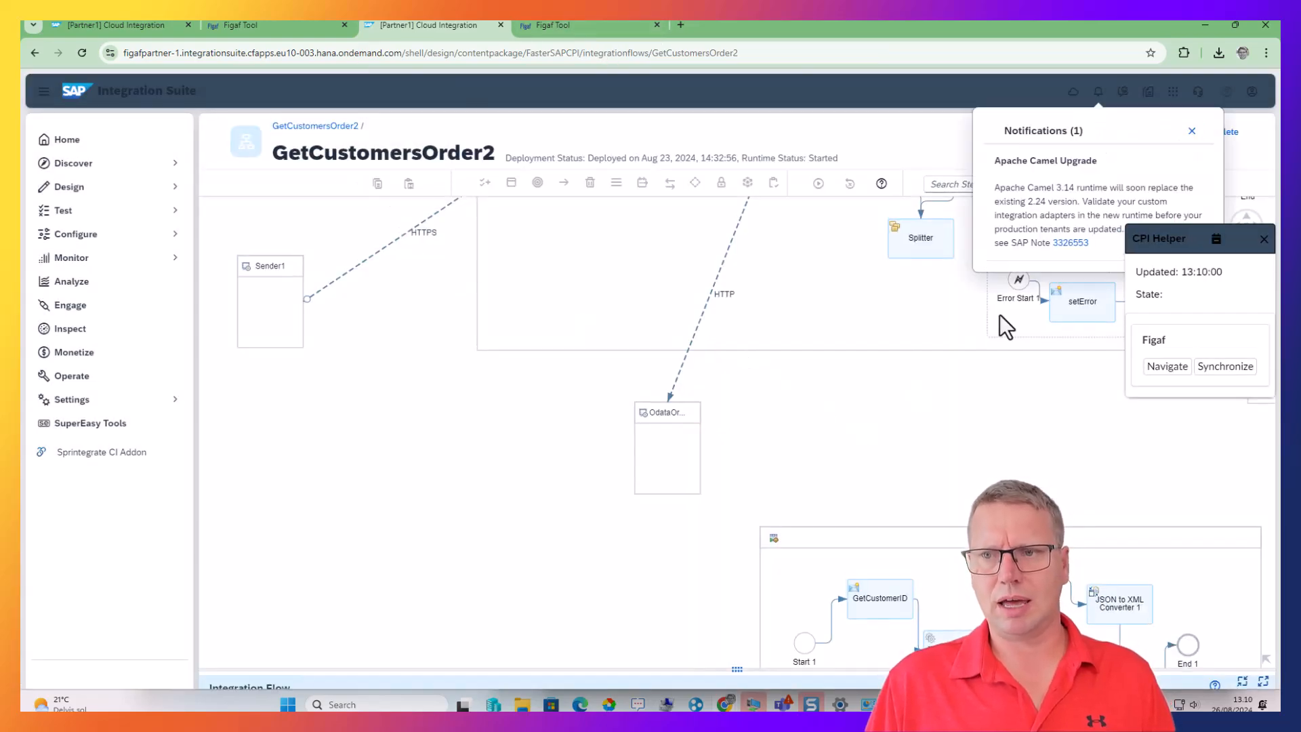
click(1194, 132)
- Put the iflow in edit mode and set the Last header step's goodvalue2 exchange property to Demo20240826
drag(923, 444, 583, 529)
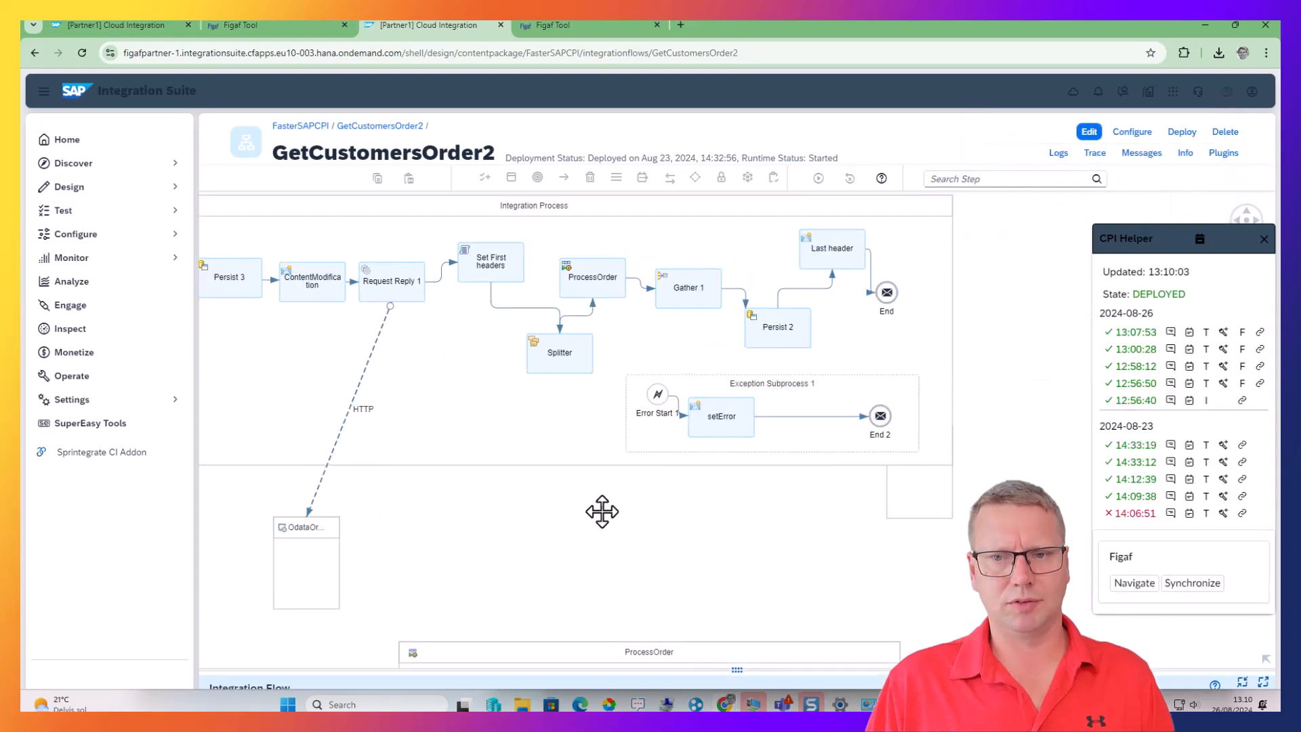
click(831, 253)
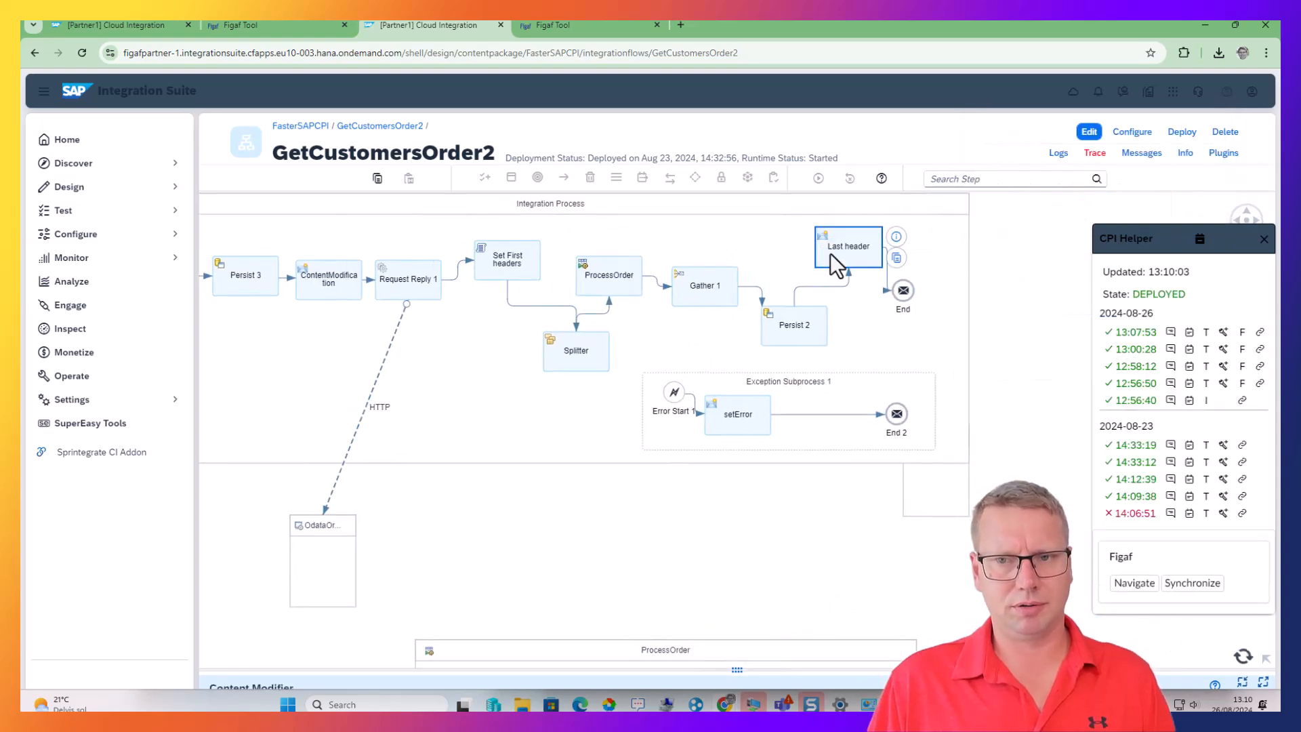
drag(612, 665, 569, 390)
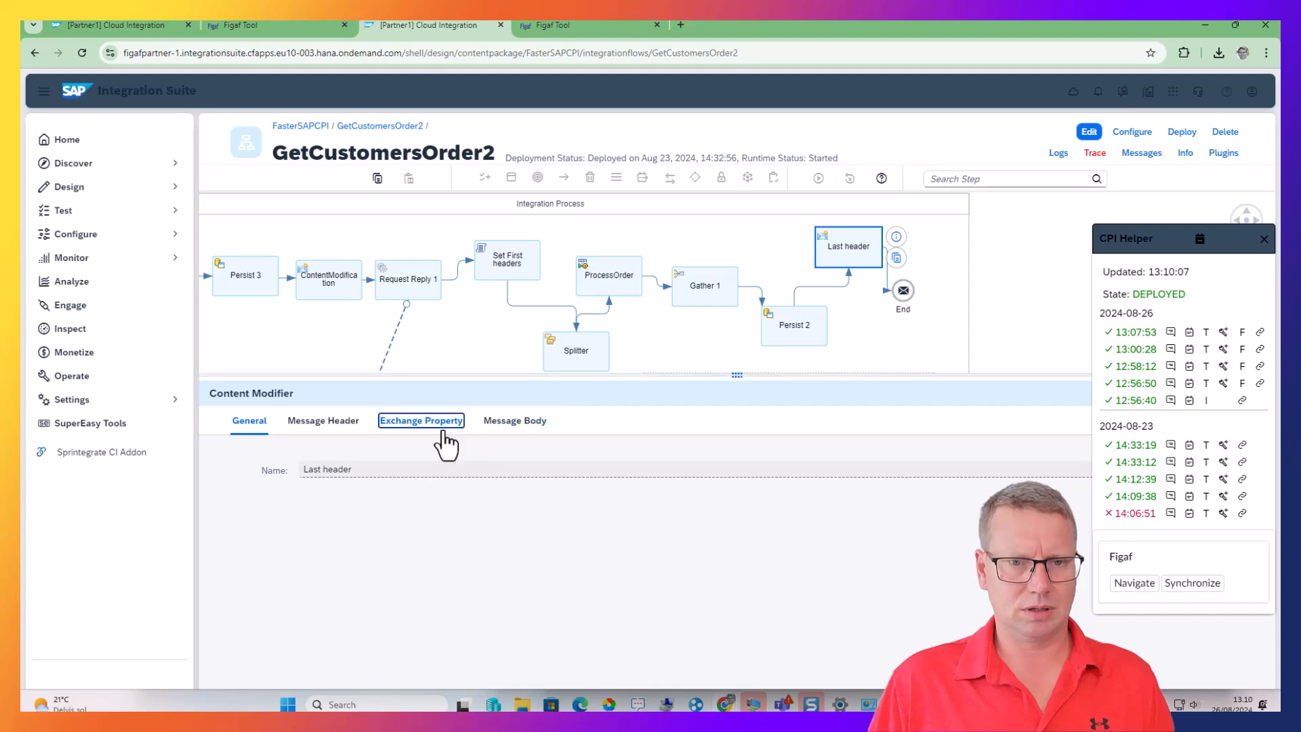
click(444, 427)
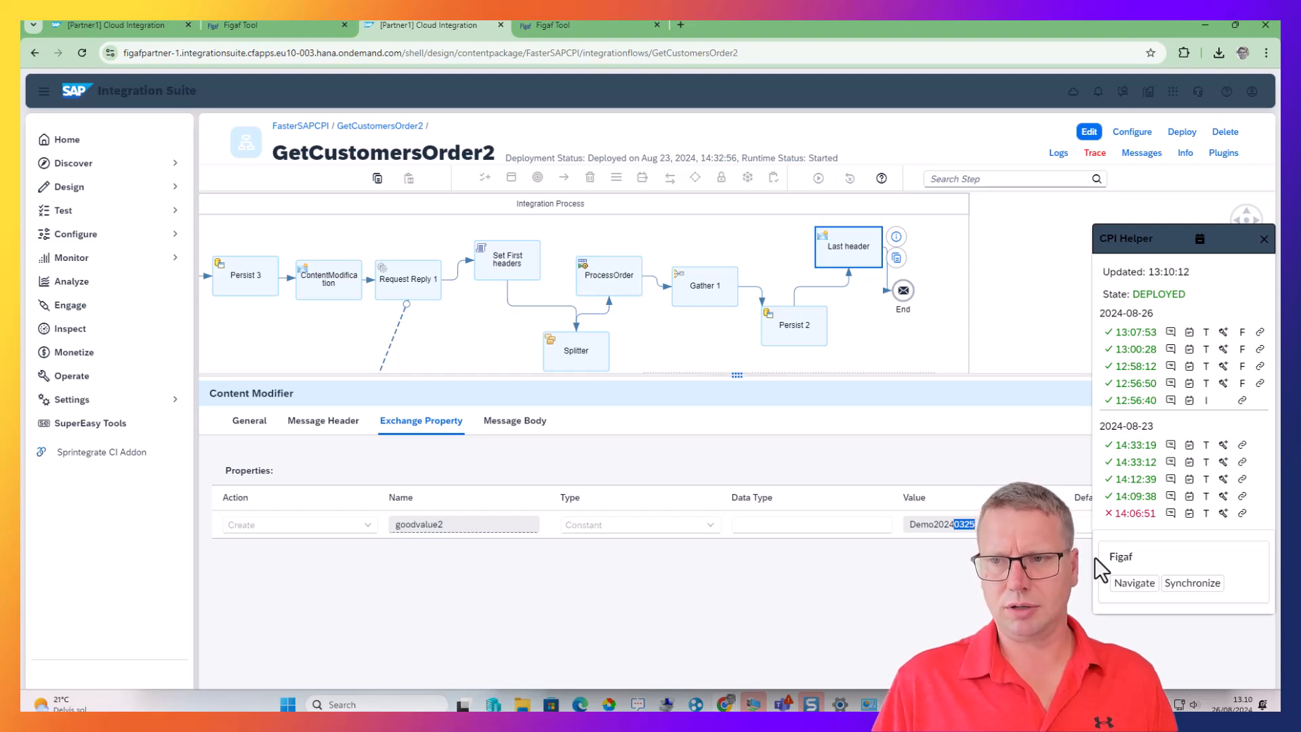
click(1096, 138)
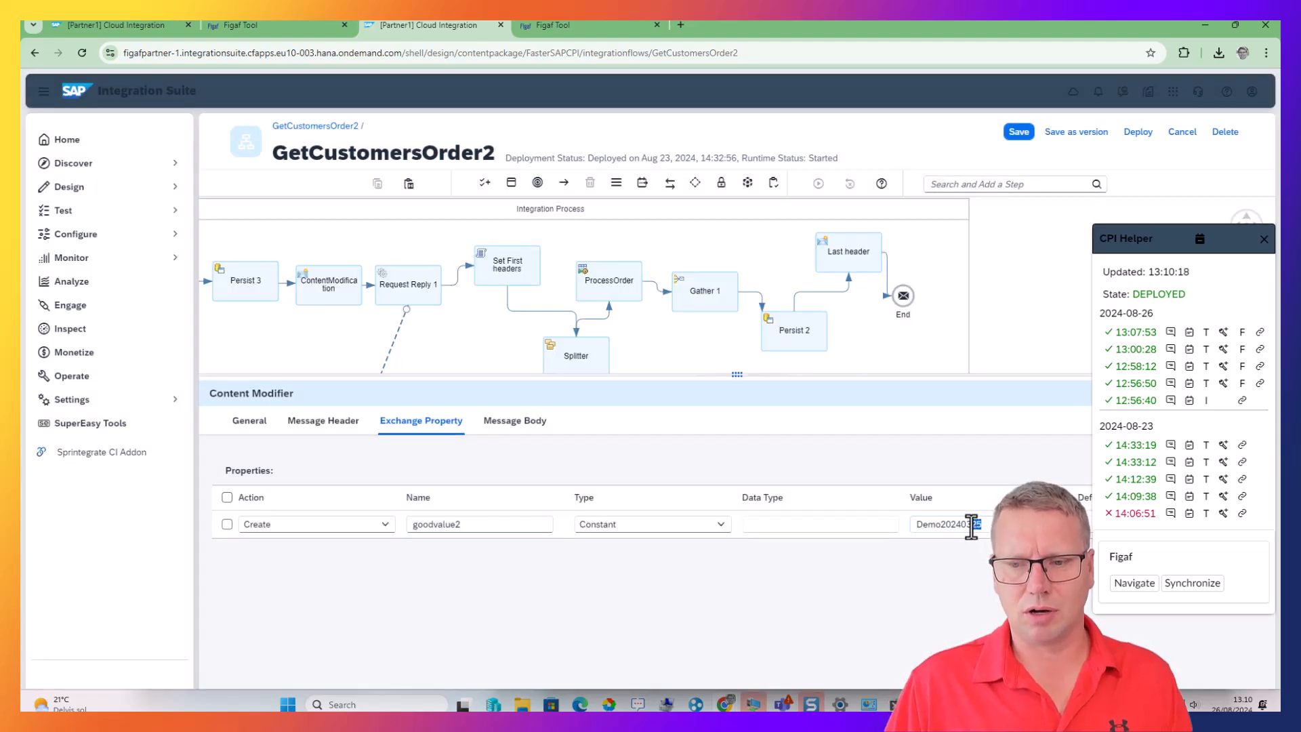
drag(972, 527, 967, 526)
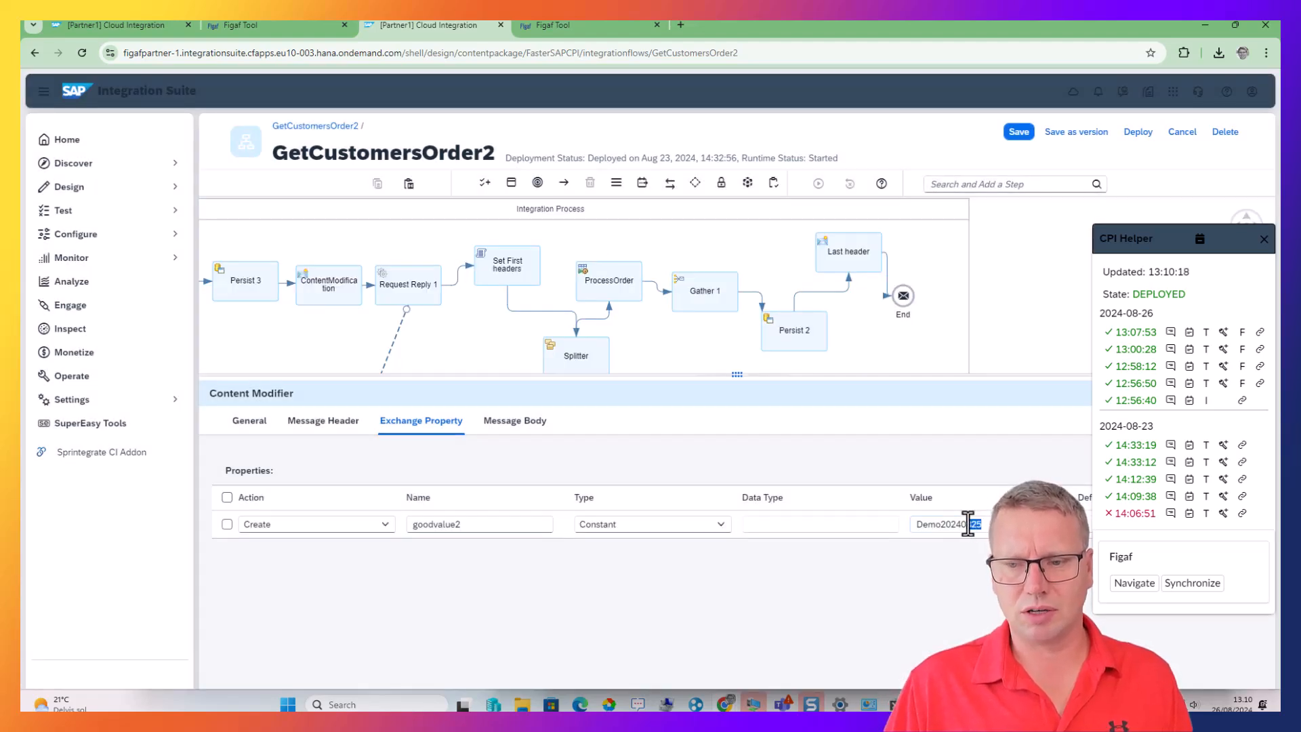
text(0)
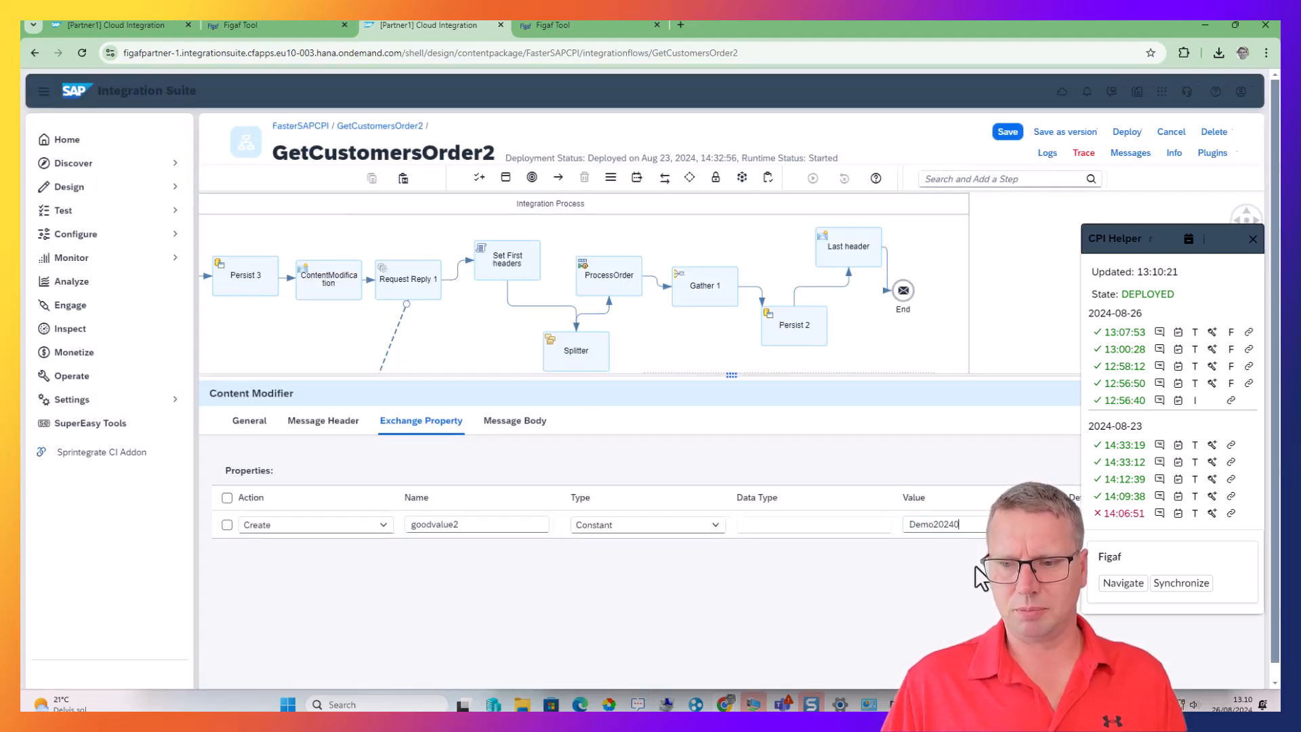
text(826)
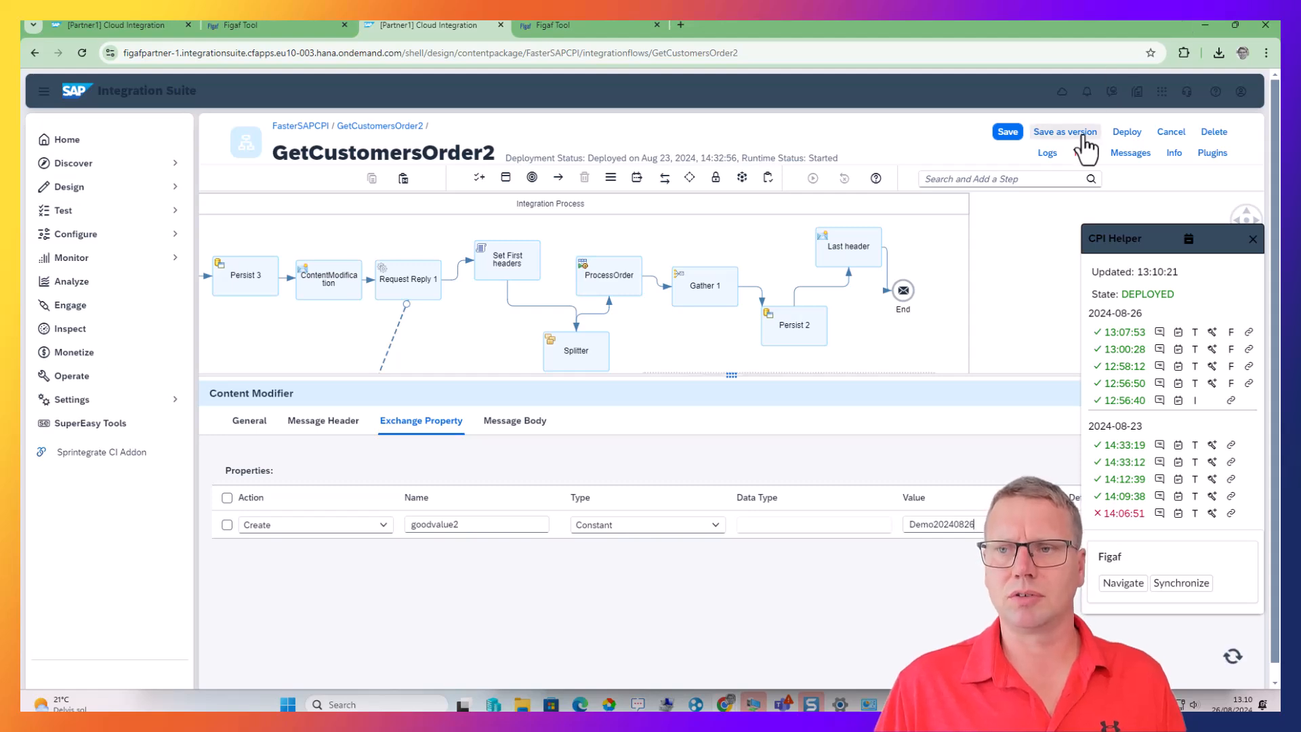
- Save the iflow as a new version and deploy it
click(1065, 132)
click(844, 442)
click(1172, 134)
click(718, 427)
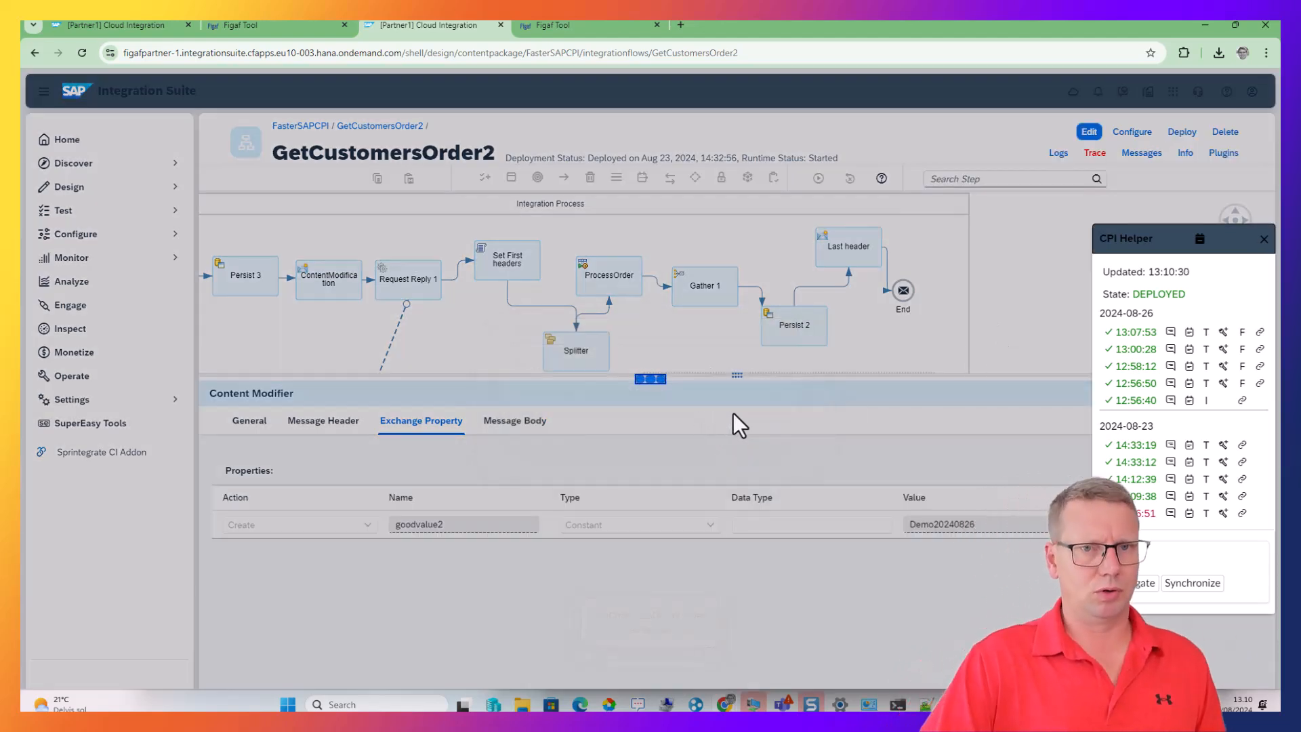
click(731, 410)
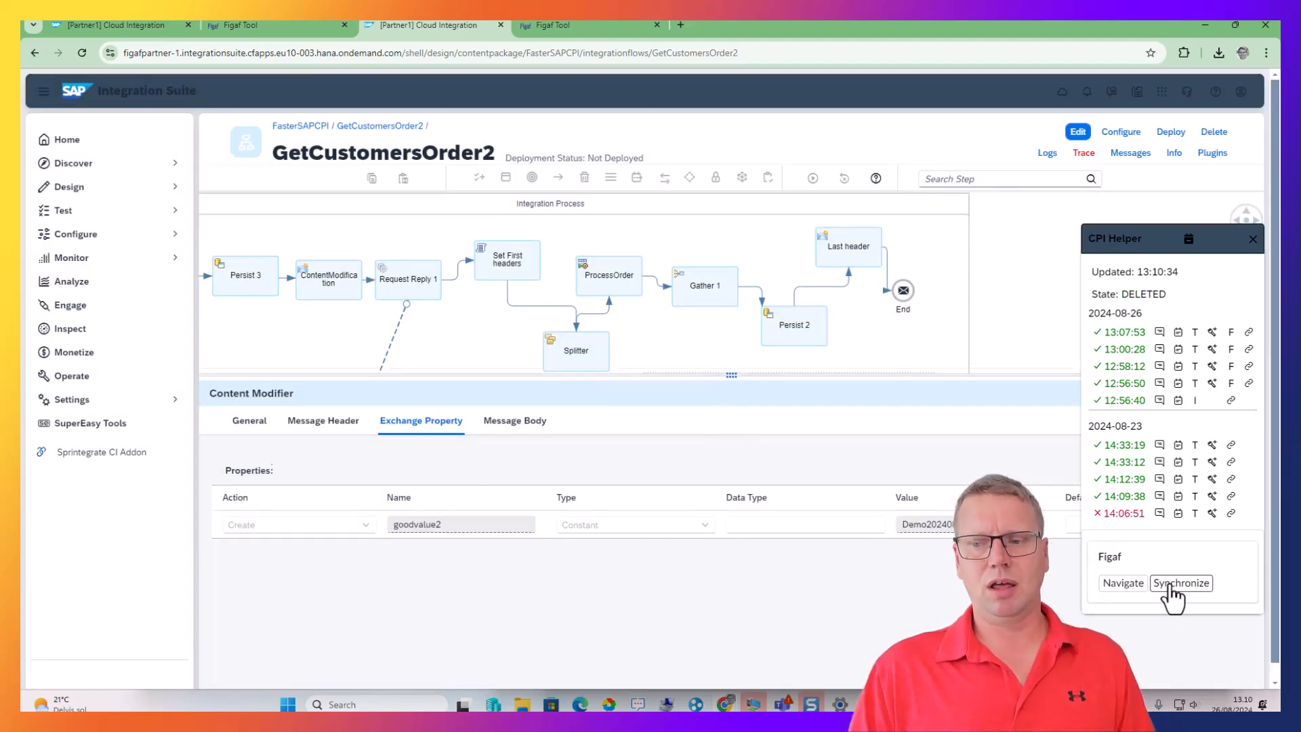
- Synchronize the GetCustomersOrder2 iflow of package FasterSAPCPI from the CPI Helper into Figaf
click(1180, 584)
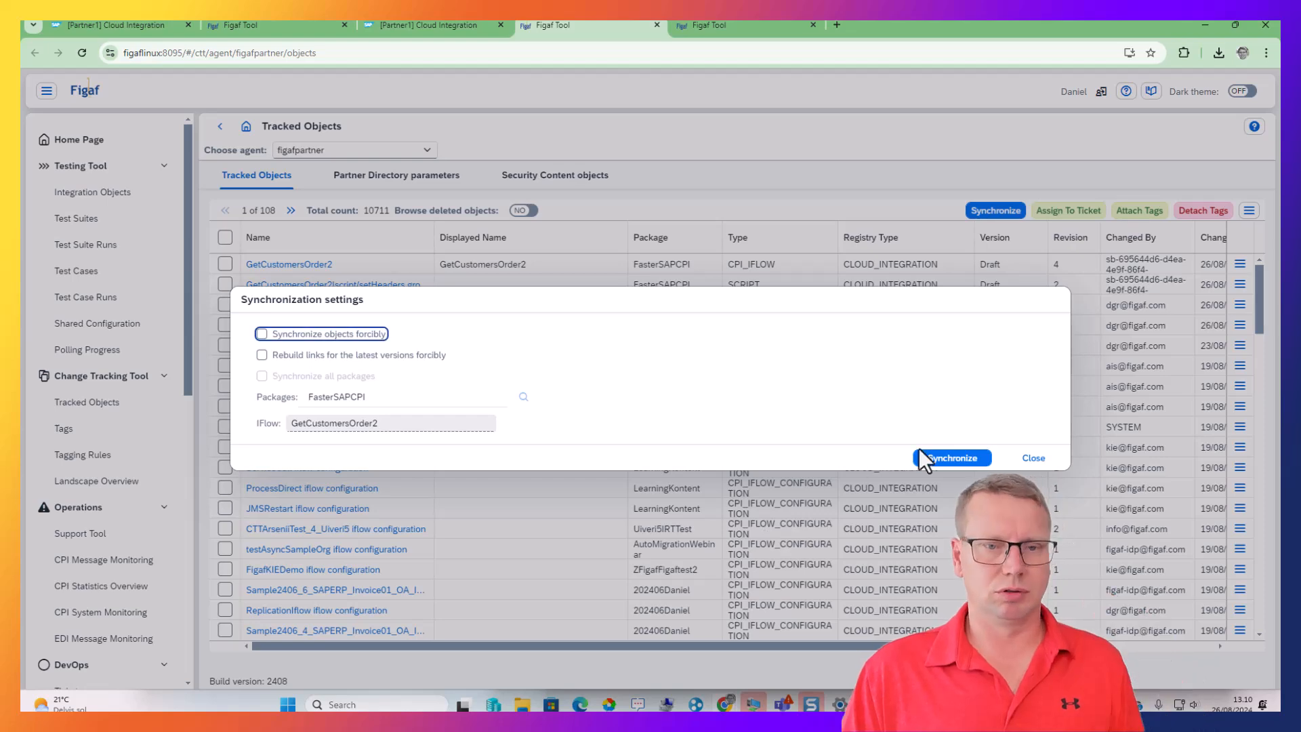
click(952, 458)
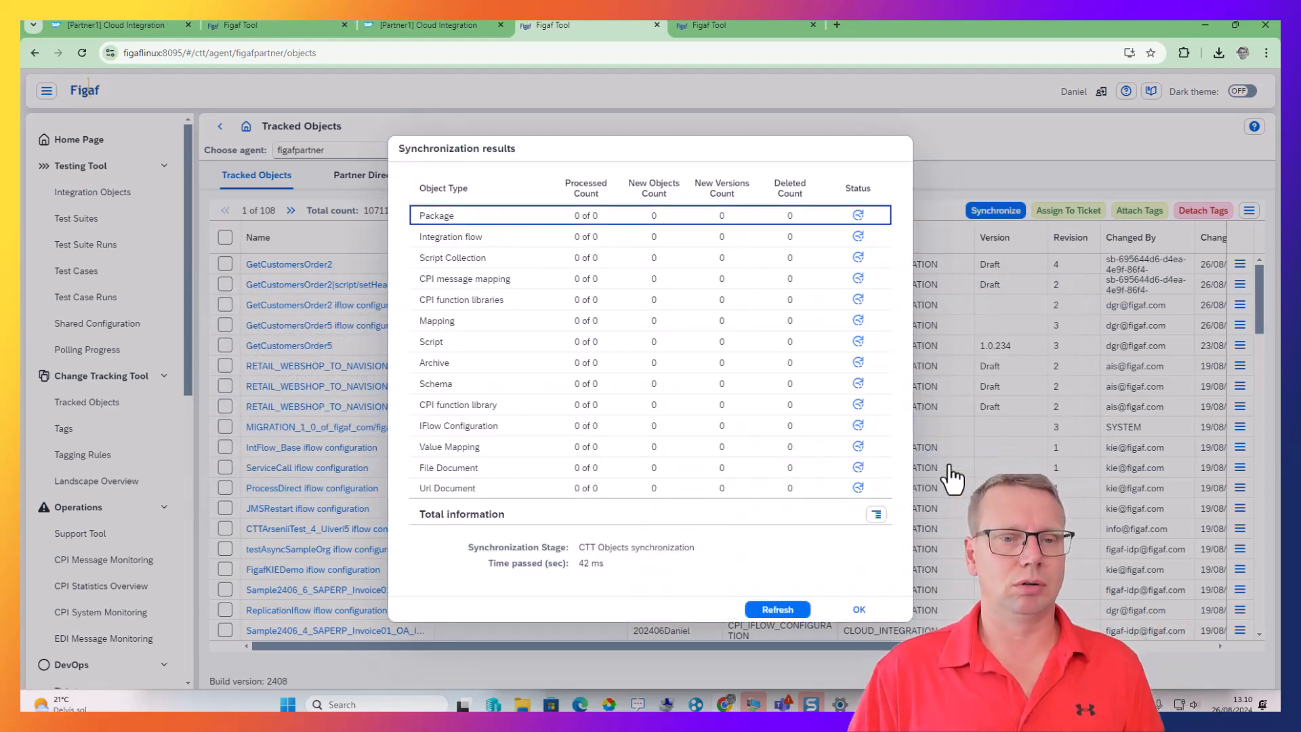
click(779, 610)
click(861, 611)
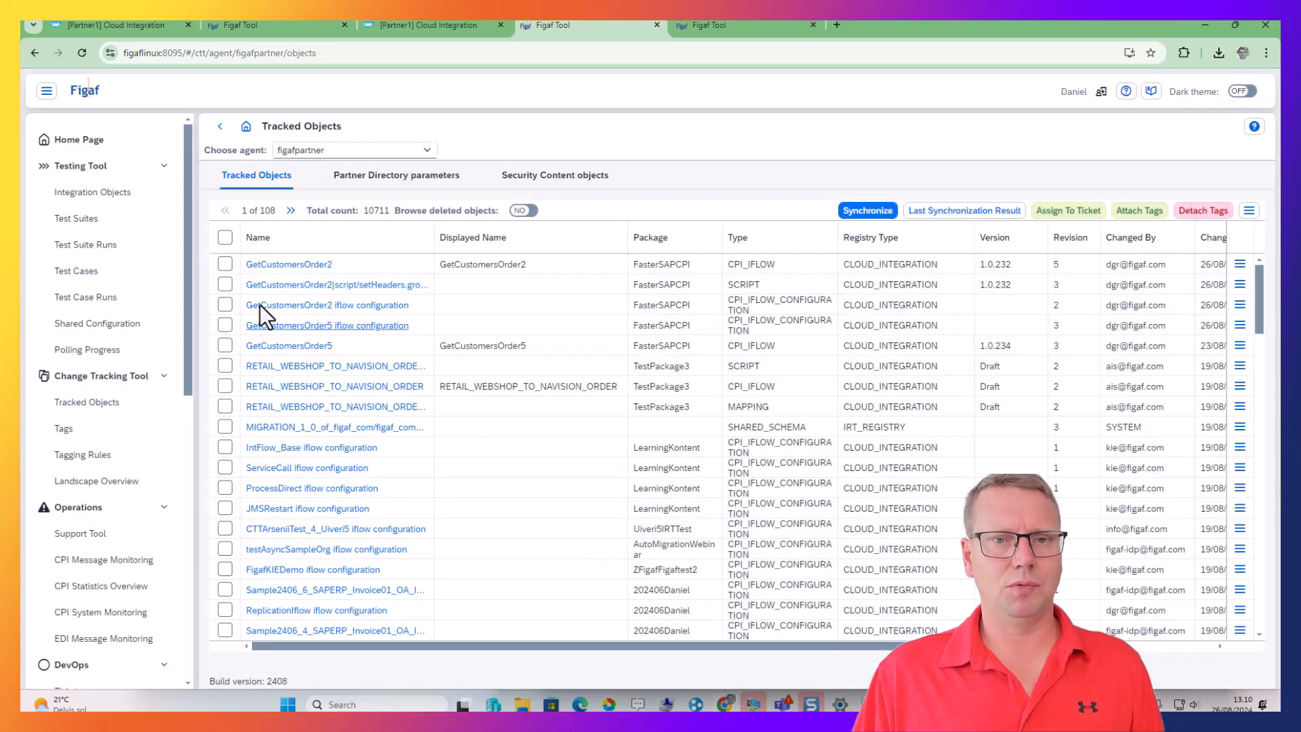
- Open the version history of the tracked GetCustomersOrder2 iflow and compare revisions 5 and 4 in the BPMN model viewer
click(261, 265)
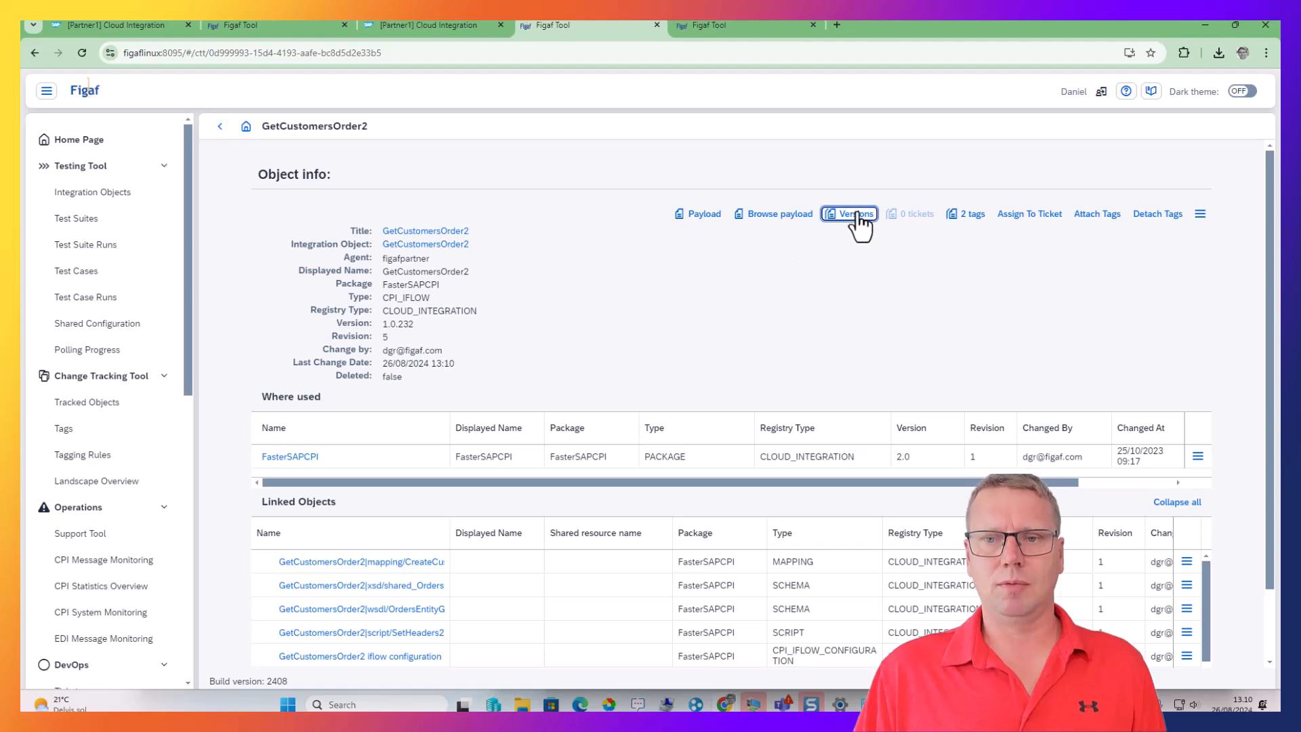
click(850, 215)
click(267, 231)
click(268, 264)
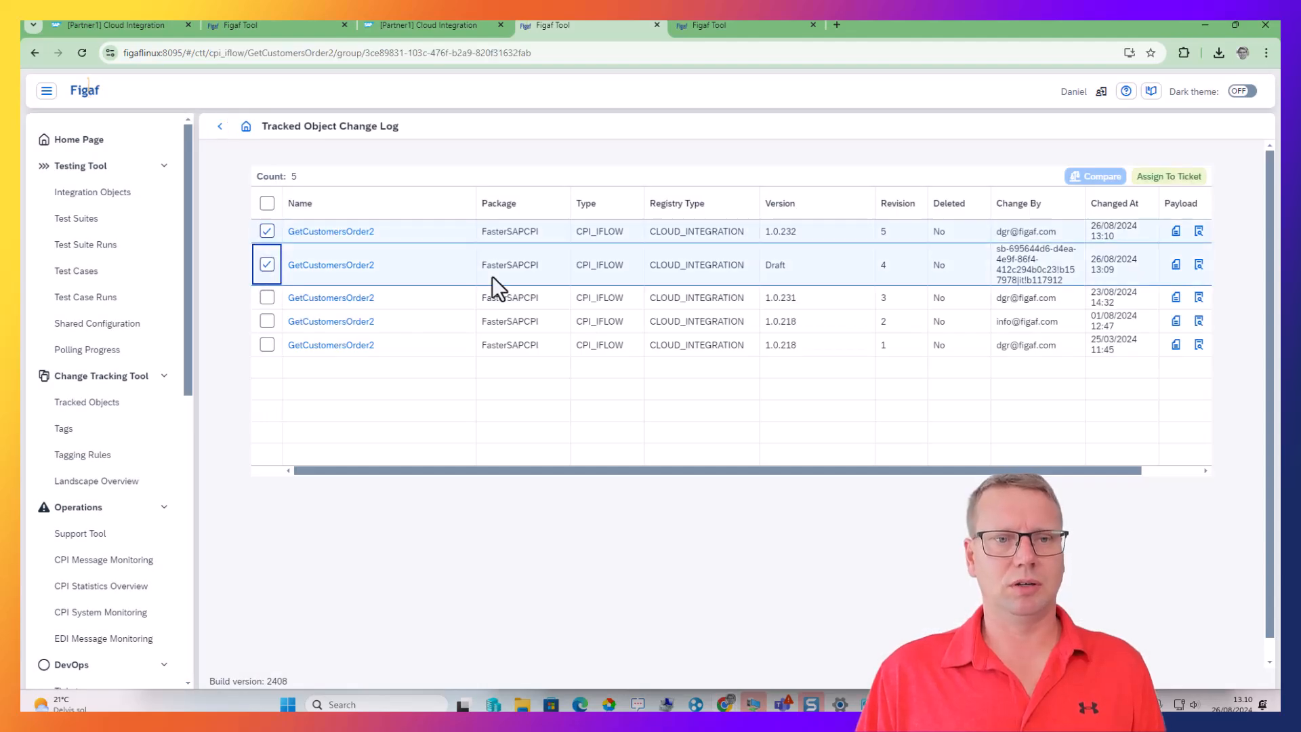
click(1105, 178)
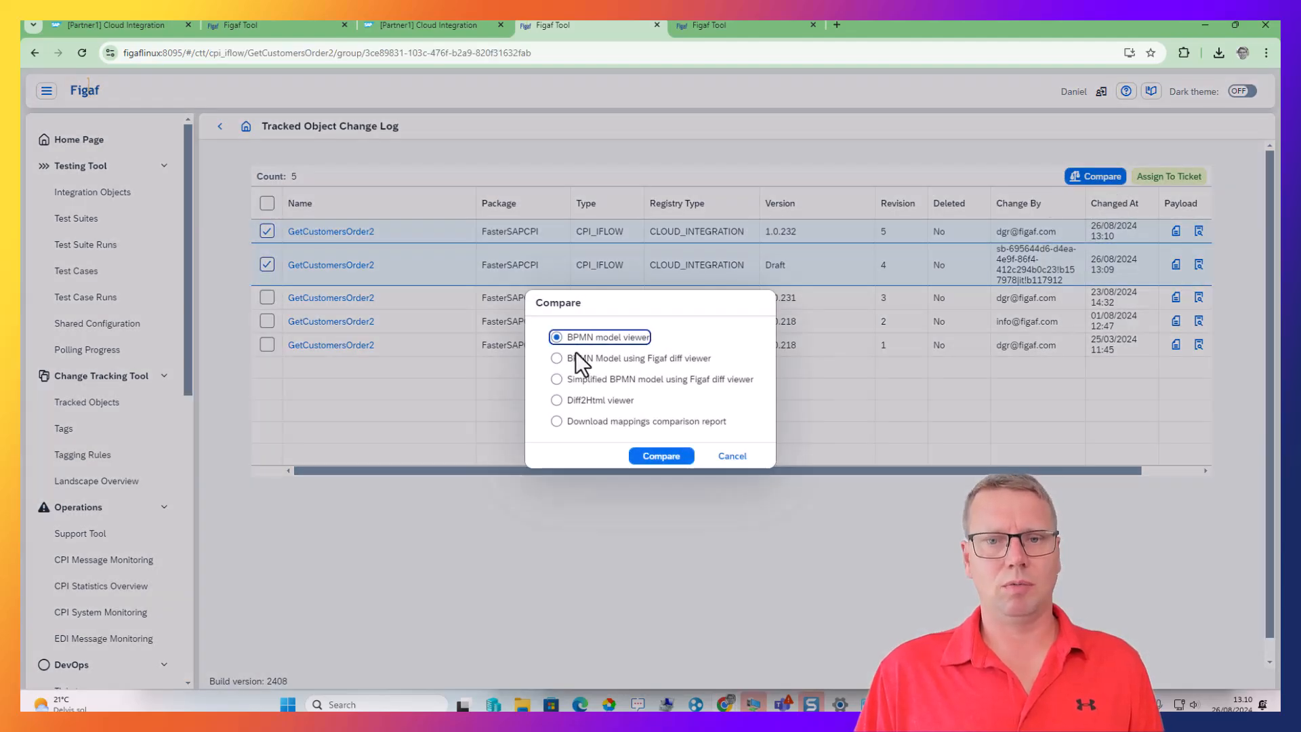
click(648, 458)
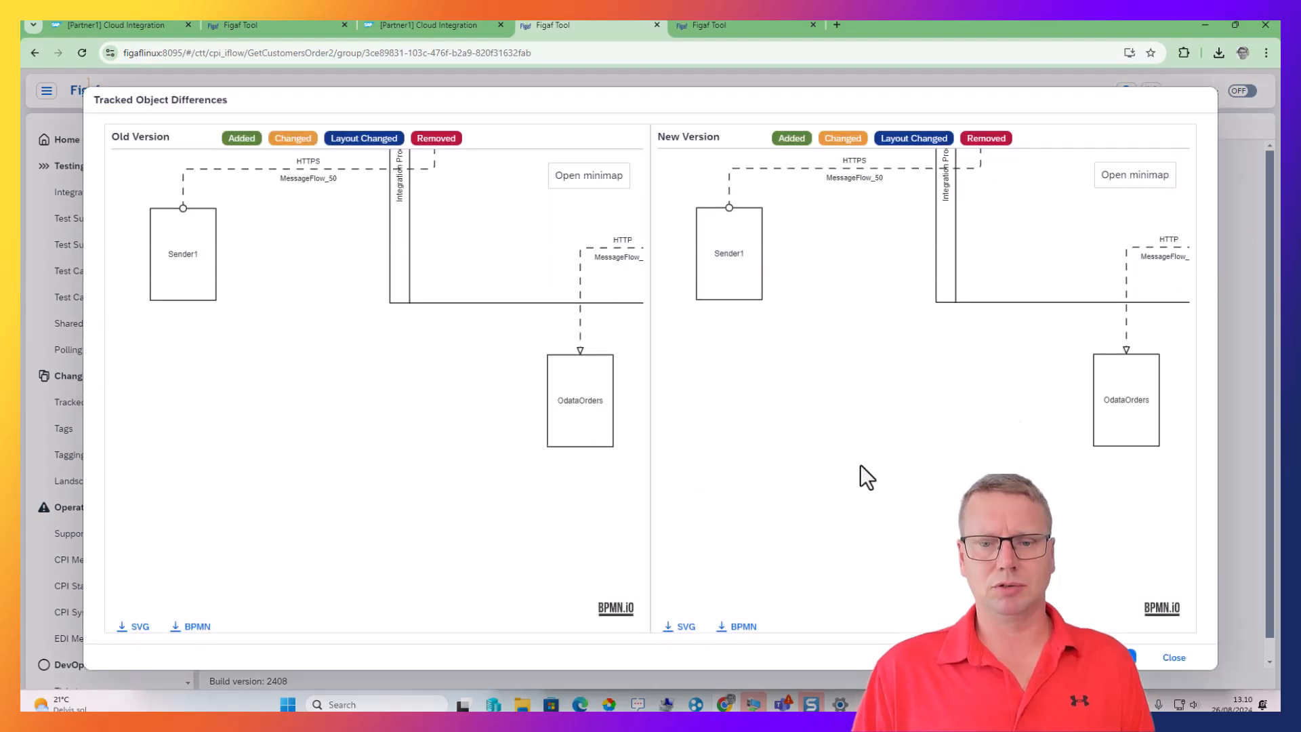
- Examine the old and new definitions of the changed Last header step, and close the BPMN comparison
click(933, 621)
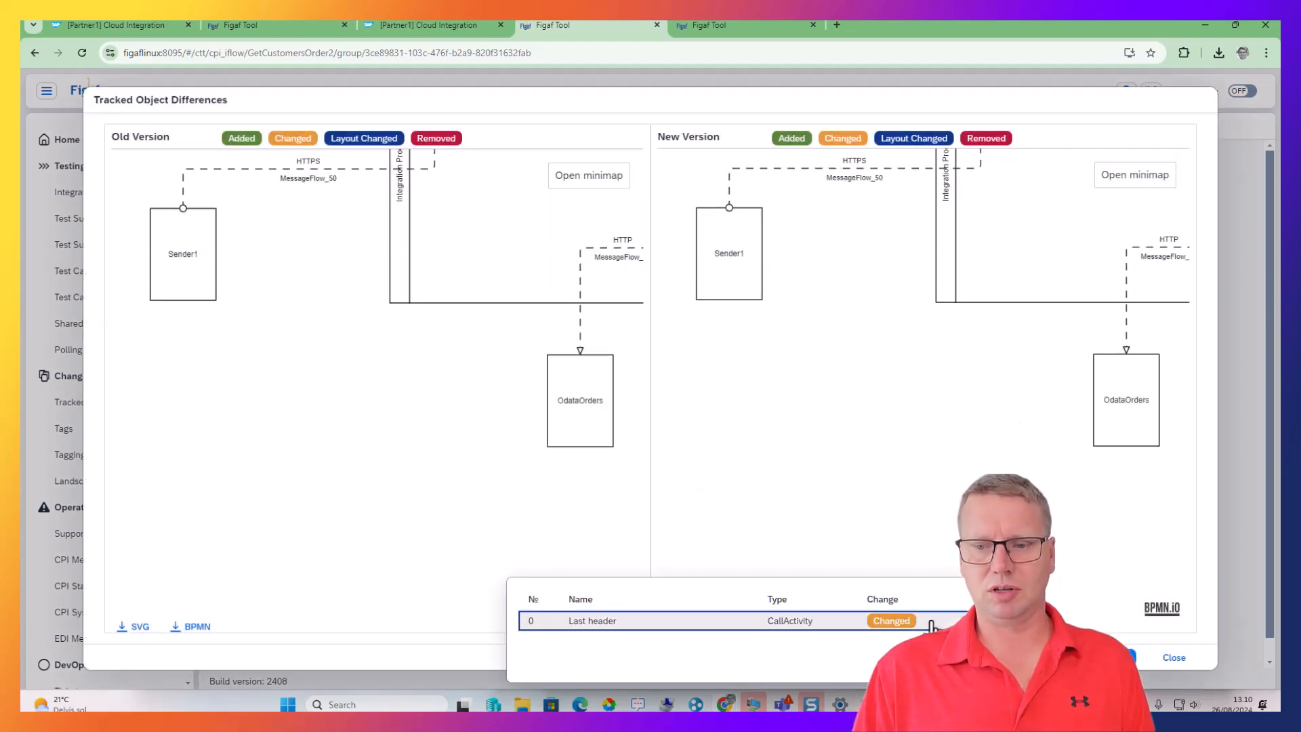
click(932, 399)
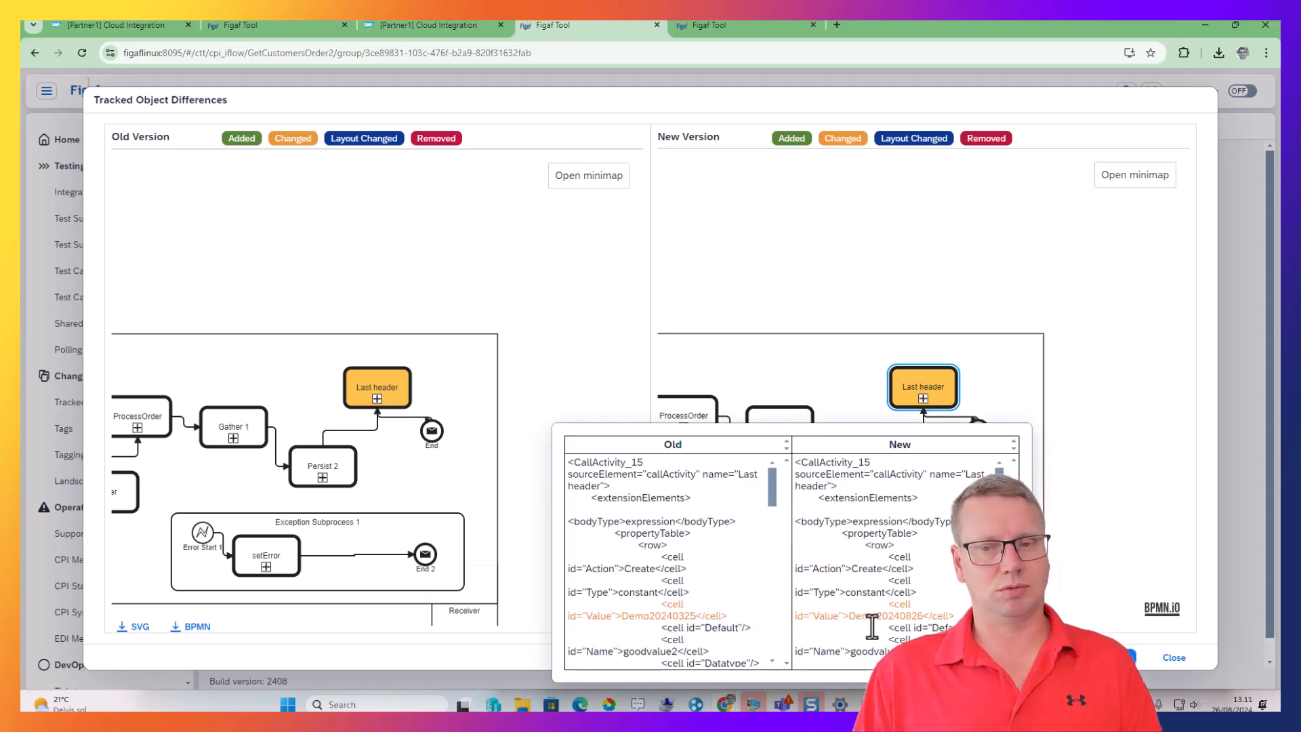
click(924, 625)
click(1173, 658)
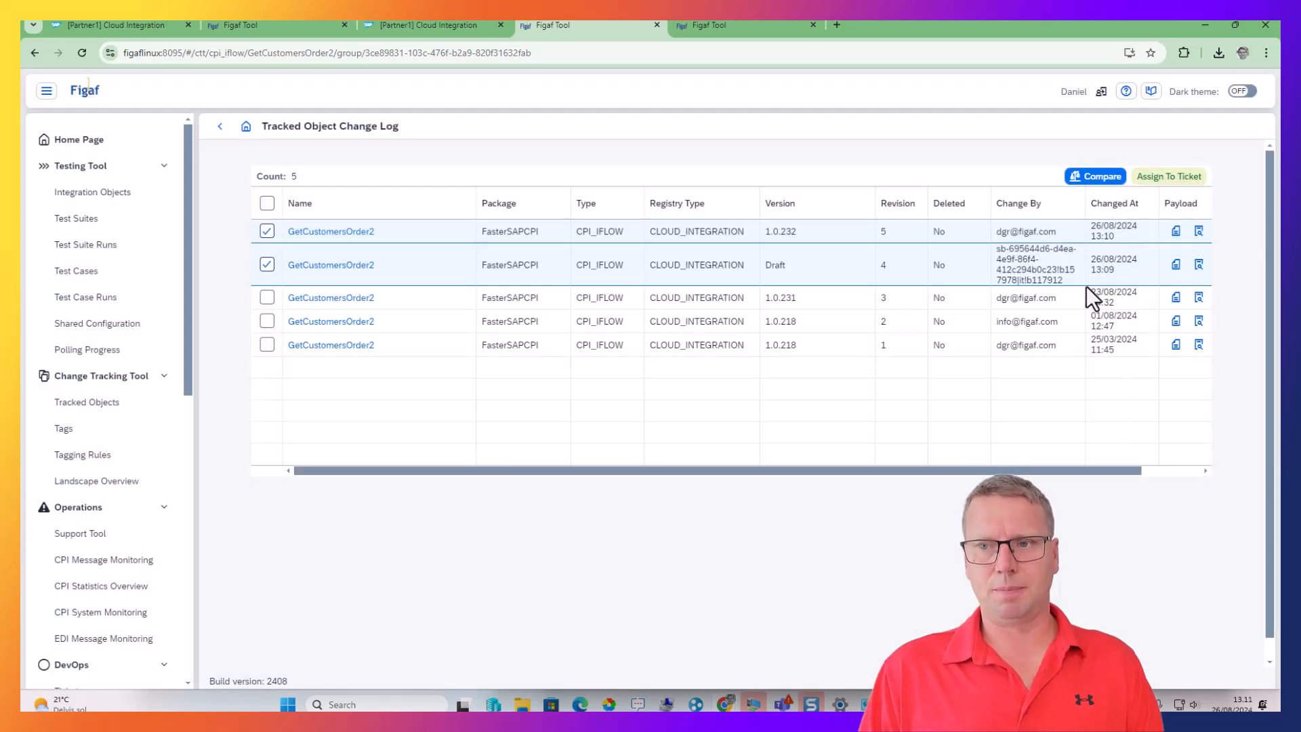
- Compare revisions 5 and 4 in the Diff2Html viewer, review the differences in the changed files and close the comparison
click(1096, 179)
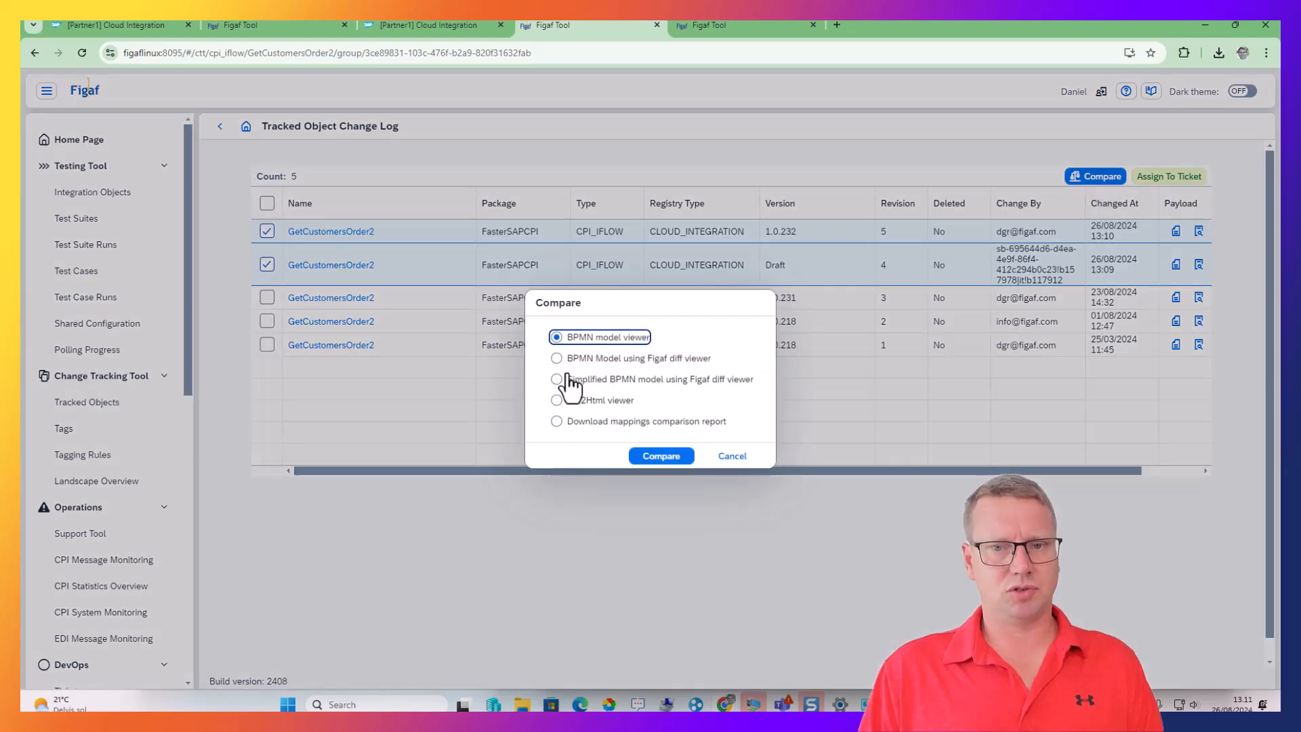
click(557, 399)
click(656, 456)
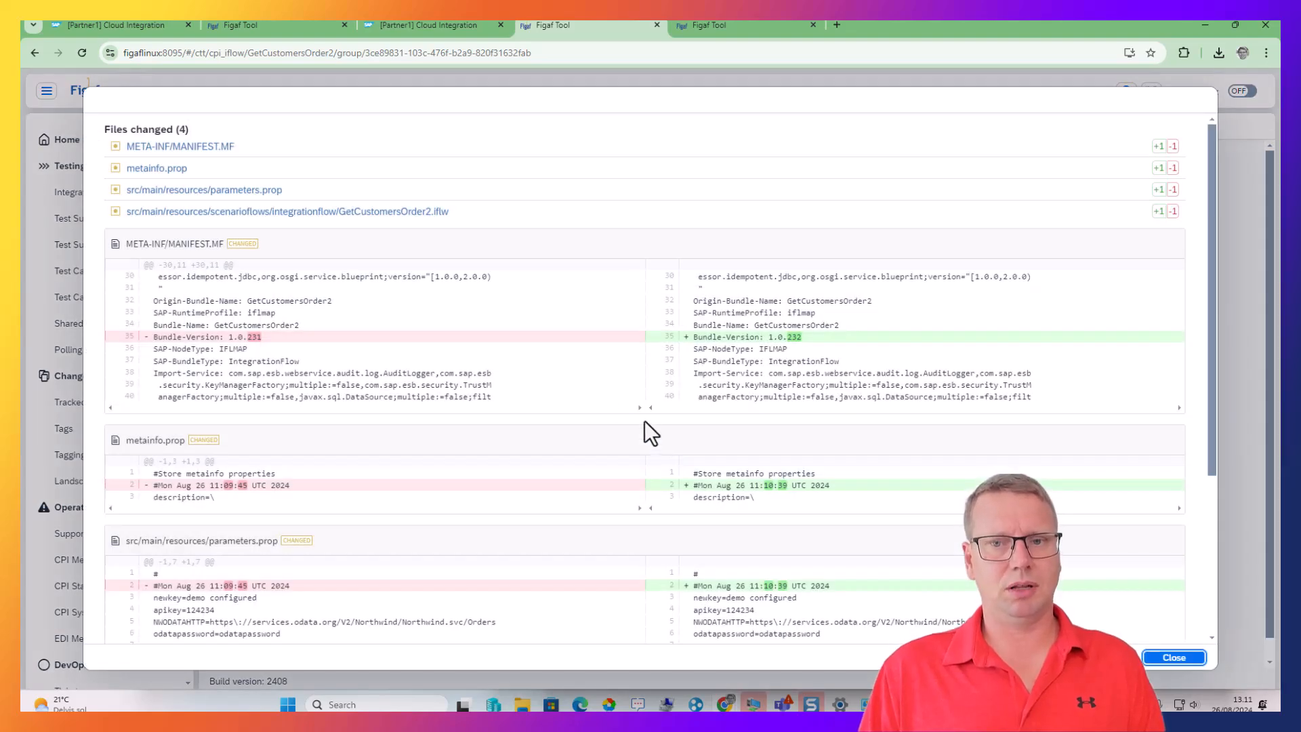
scroll(616, 506, down, 4)
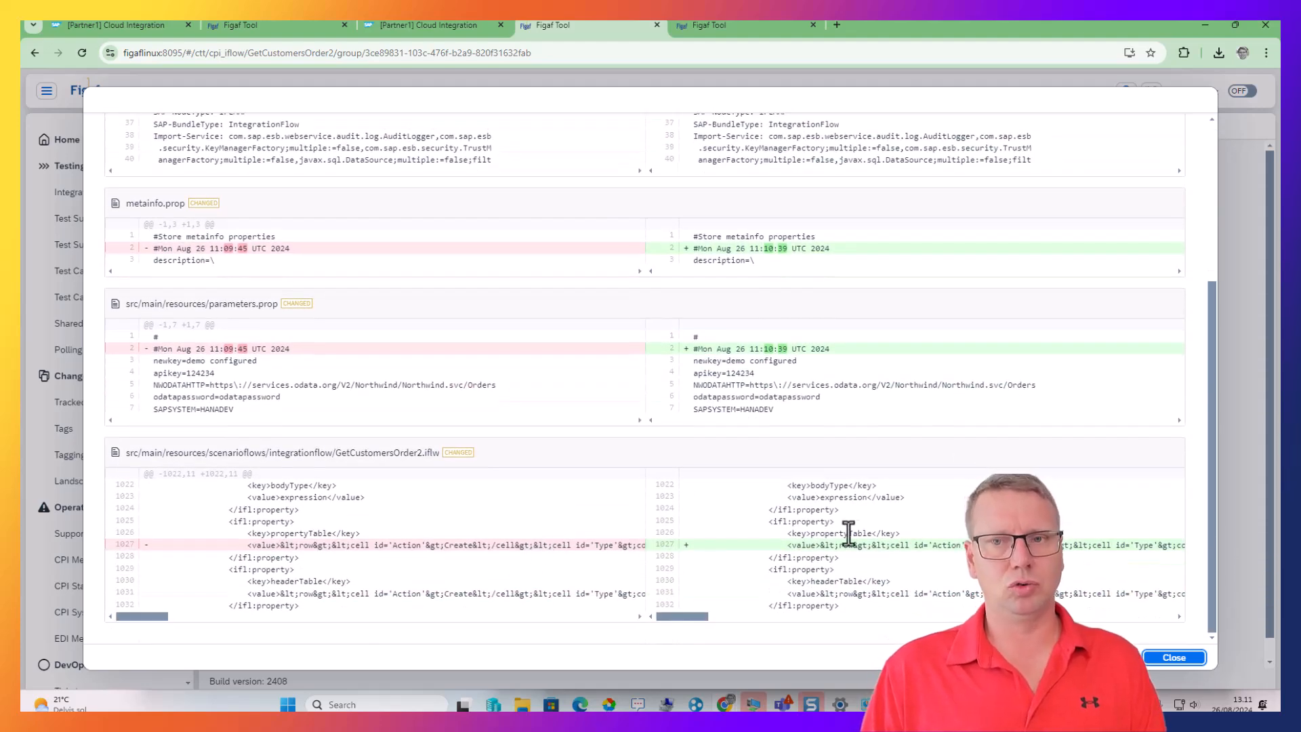
scroll(828, 530, up, 3)
scroll(779, 461, down, 3)
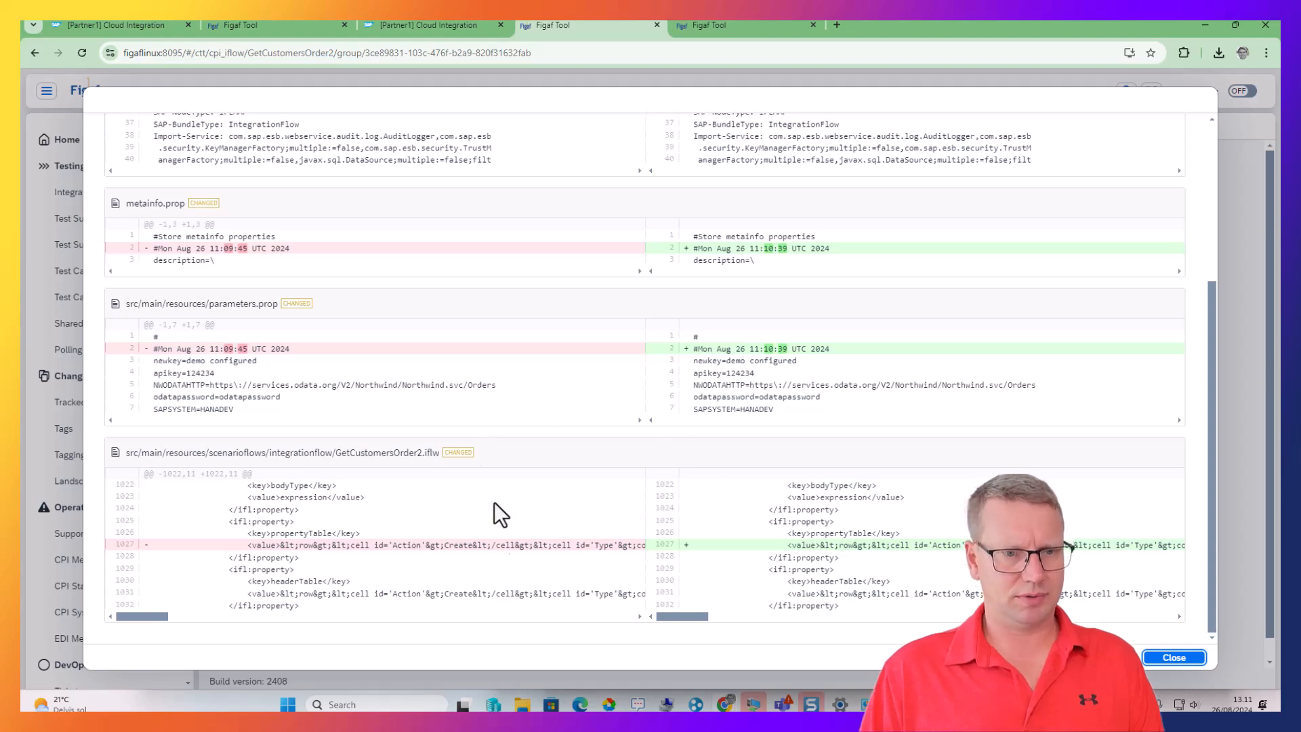
scroll(512, 594, up, 4)
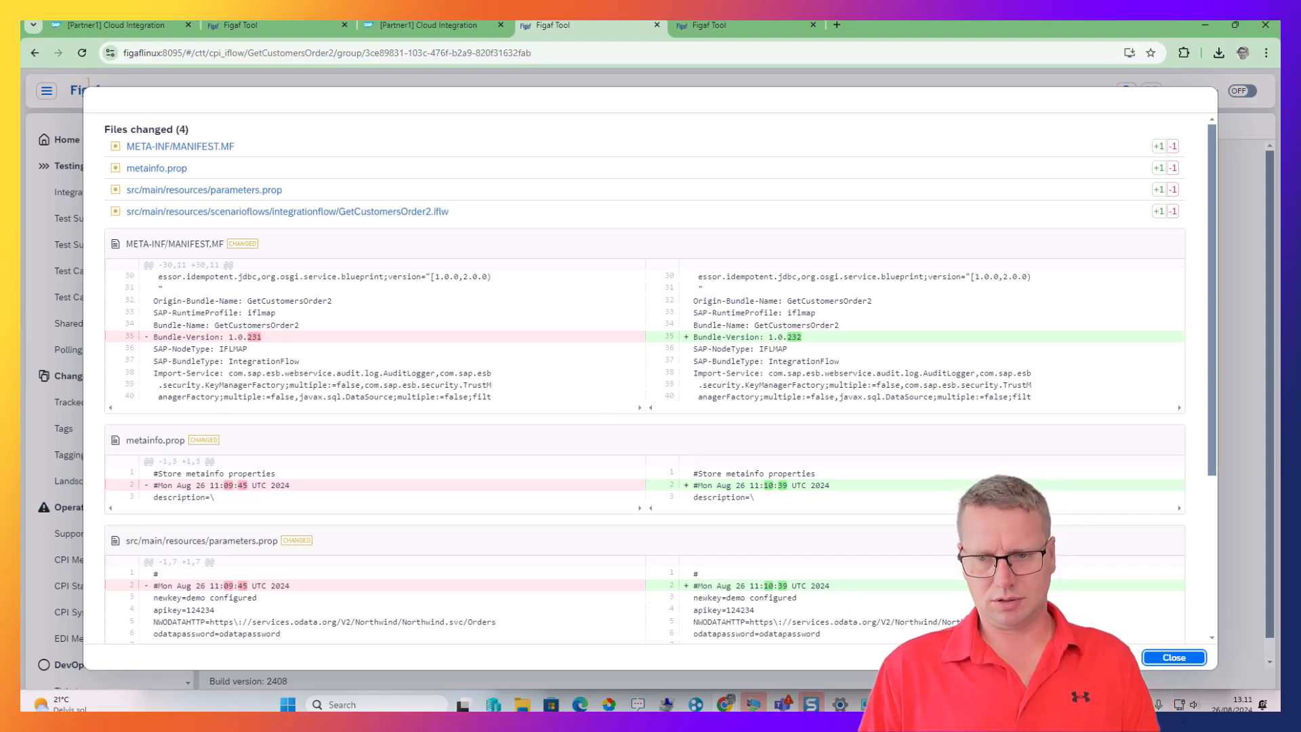
scroll(956, 559, down, 3)
click(1174, 658)
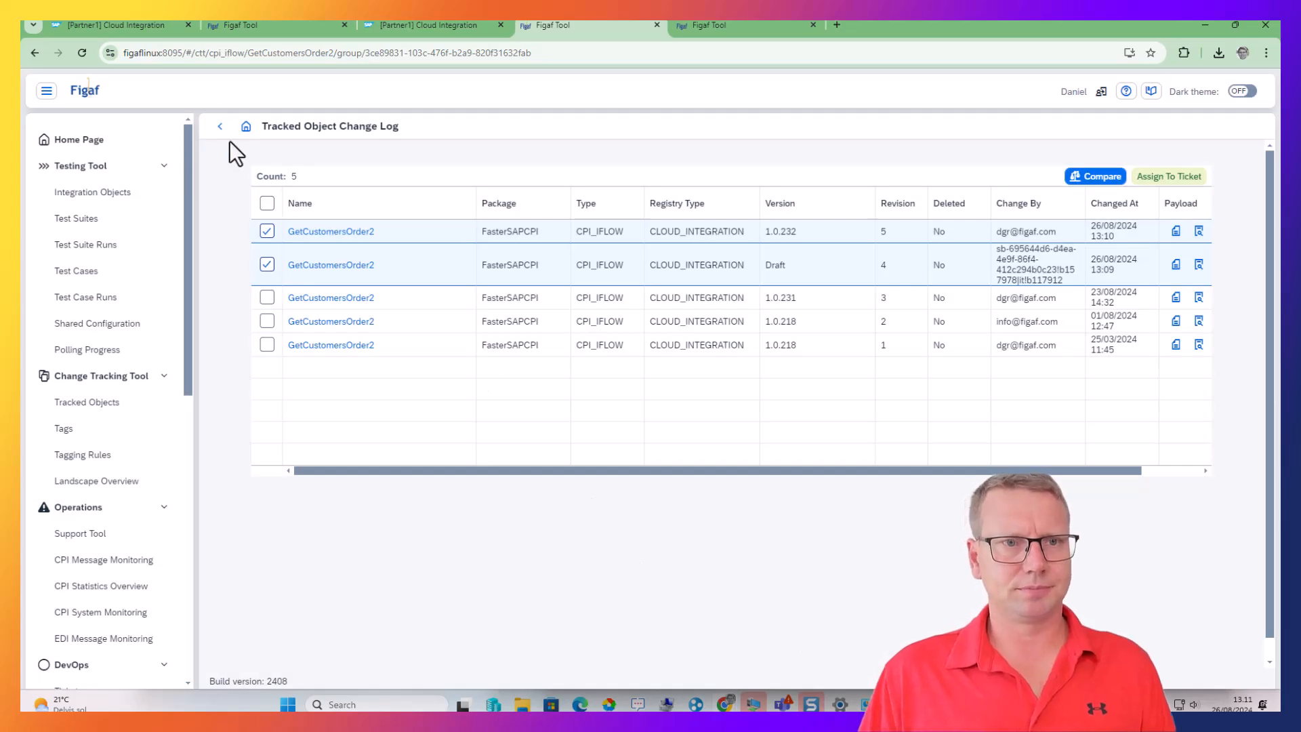
- Compare version 1.0.232 of the iflow with version 1.0.231 in the Diff2Html viewer
click(267, 264)
click(267, 298)
click(1095, 178)
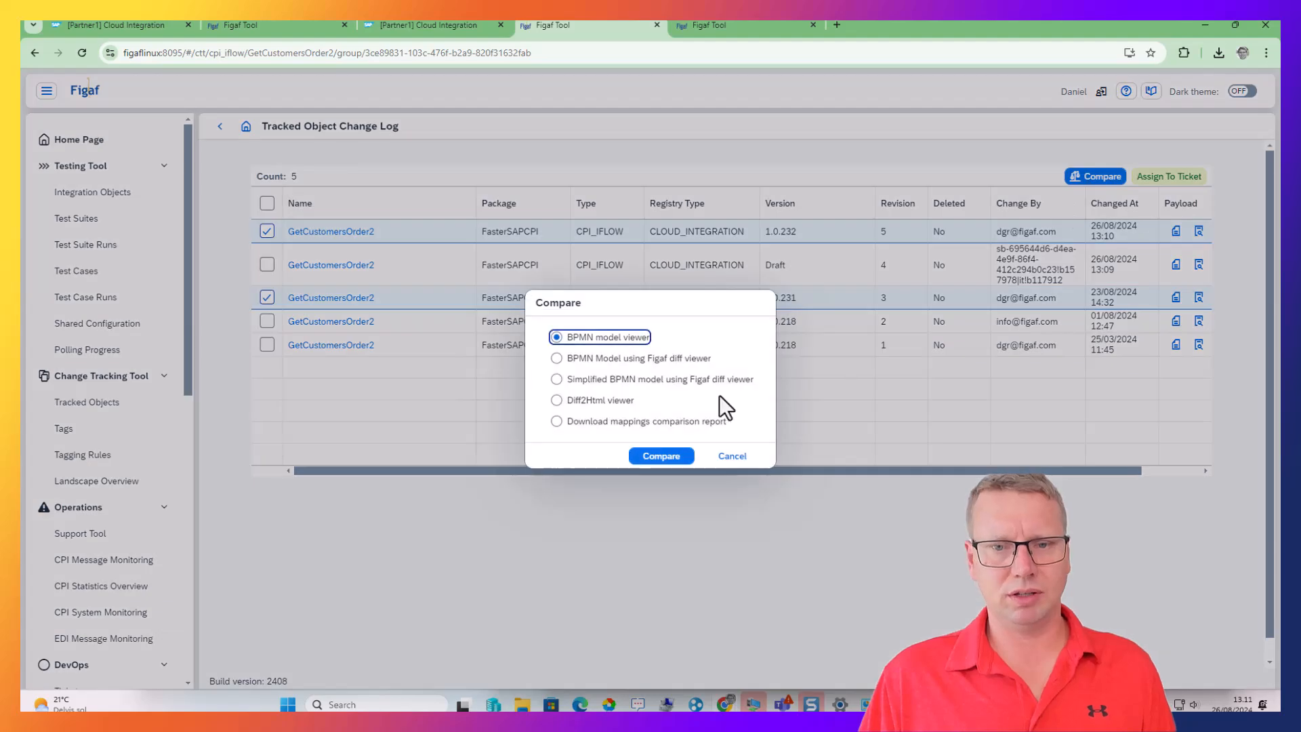
click(614, 406)
click(662, 457)
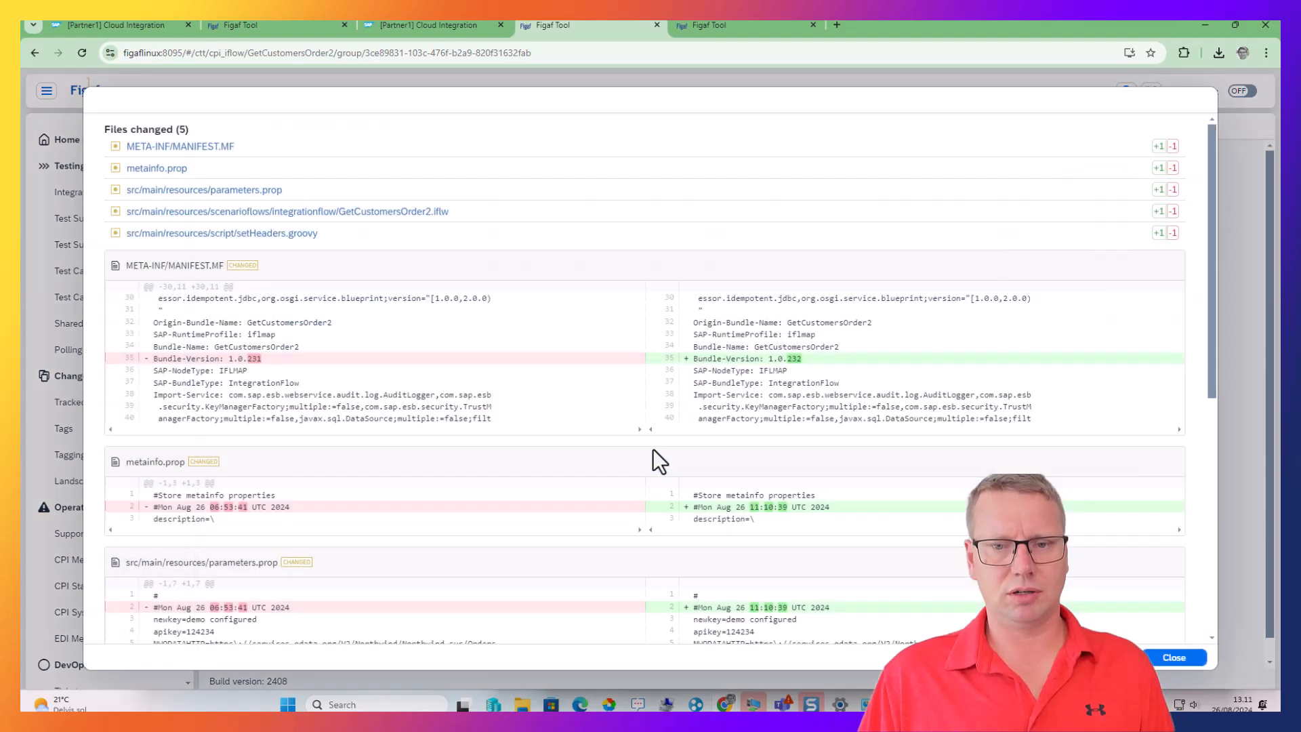
- Review the remaining file differences down to setHeaders.groovy, then close the comparison and leave the change log
scroll(819, 524, down, 6)
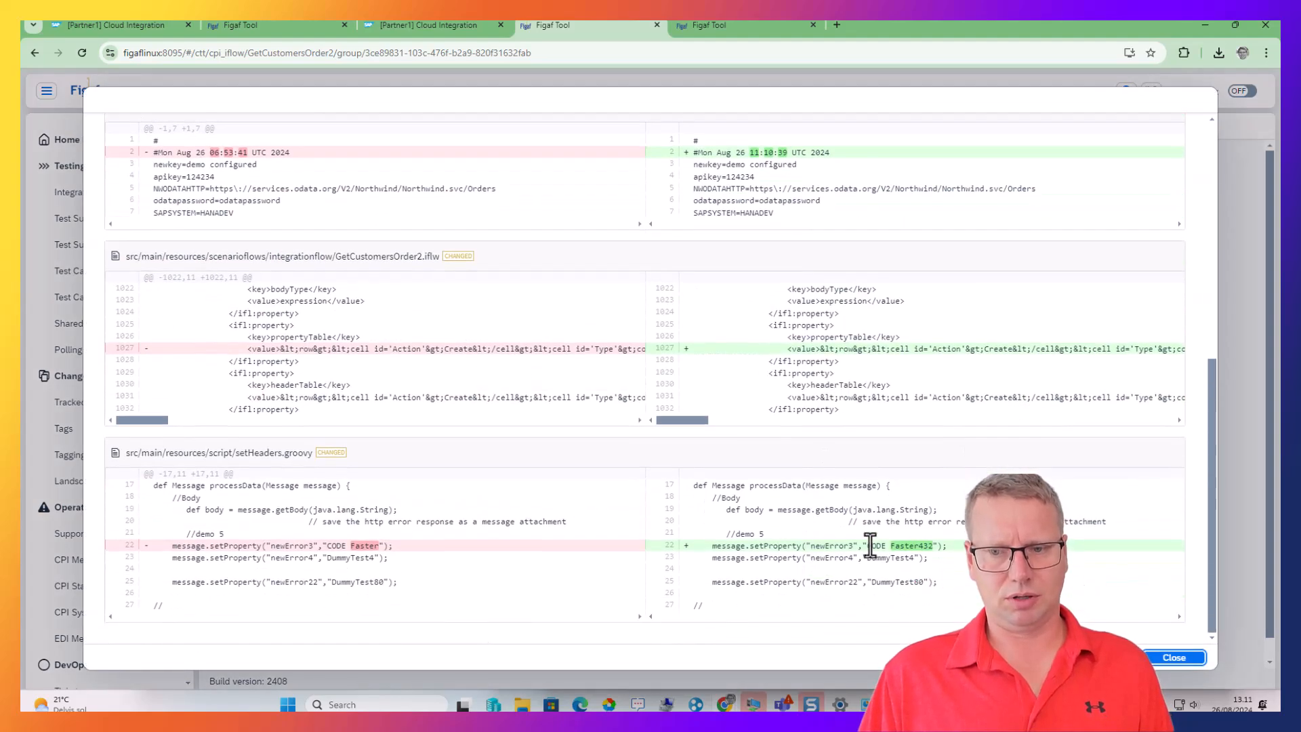
click(1162, 659)
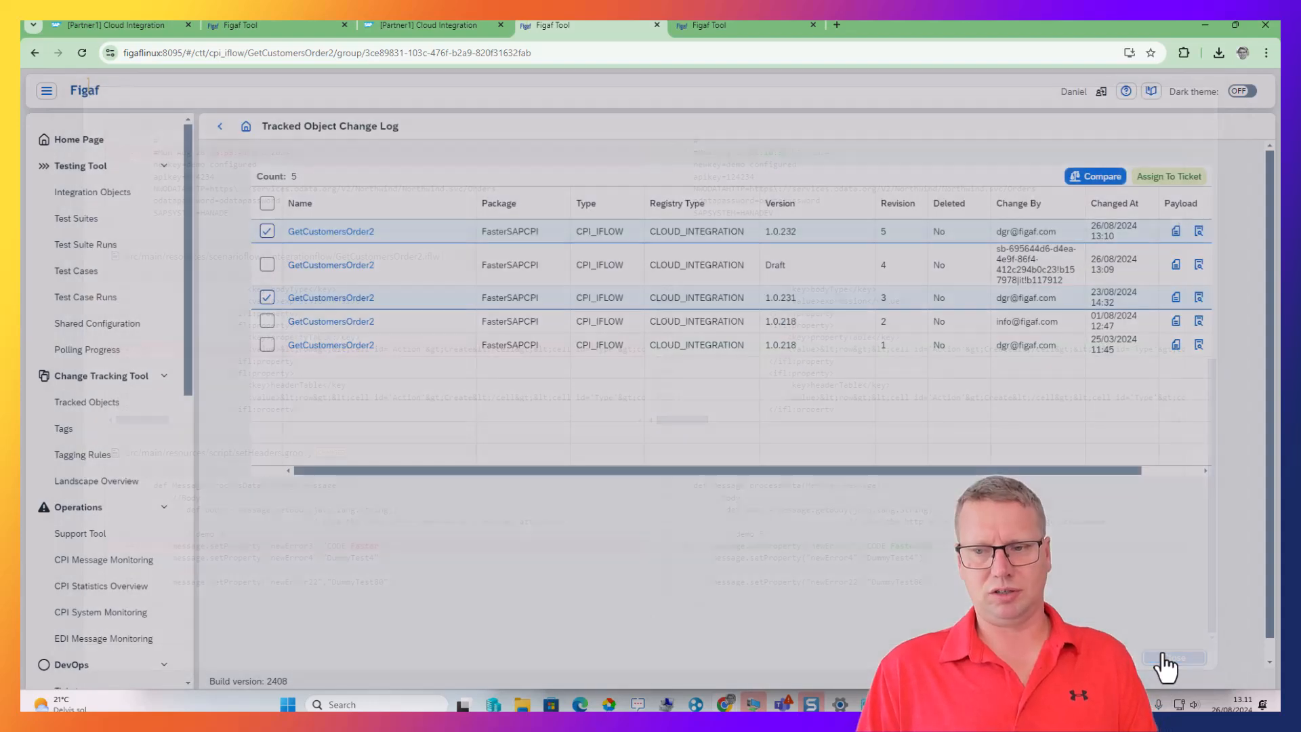
click(219, 128)
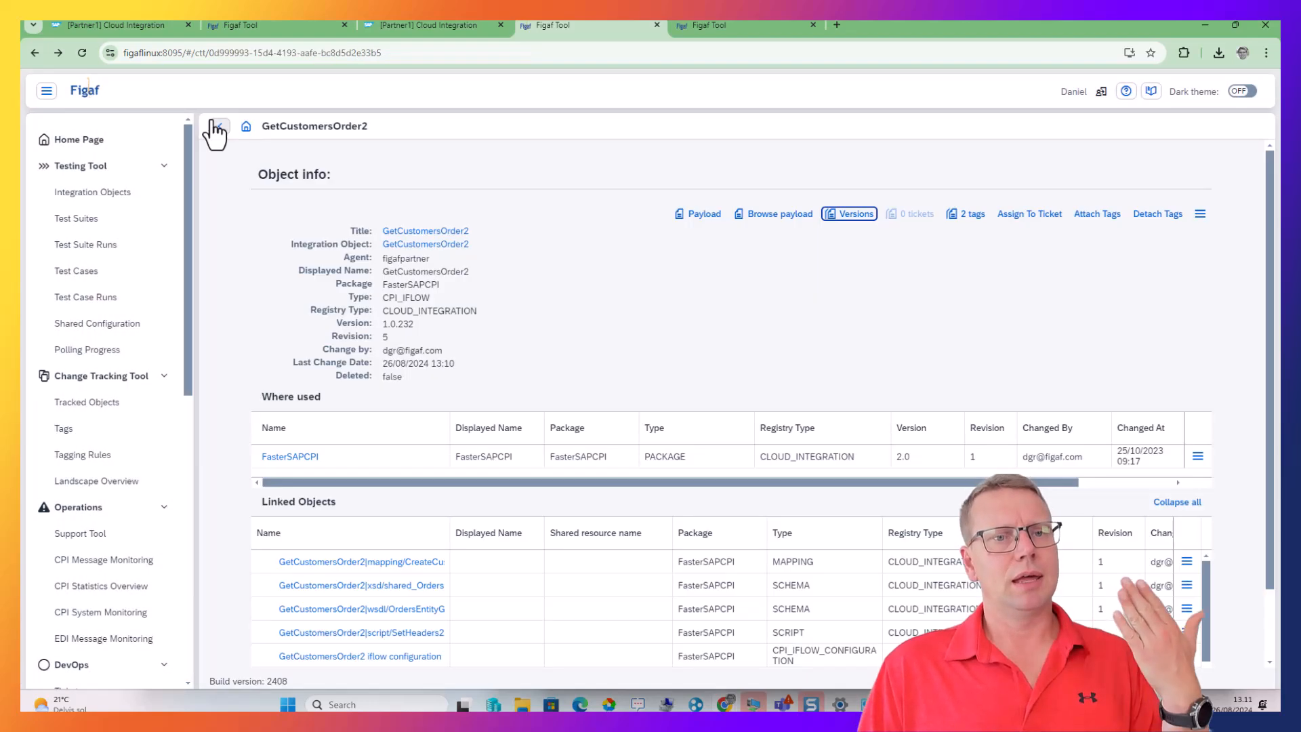
- Start a new ticket for the tracked GetCustomersOrder2 iflow, titled "Move QA", with the landscape Dev(figafpartner)->QA(figafpartner)
click(87, 401)
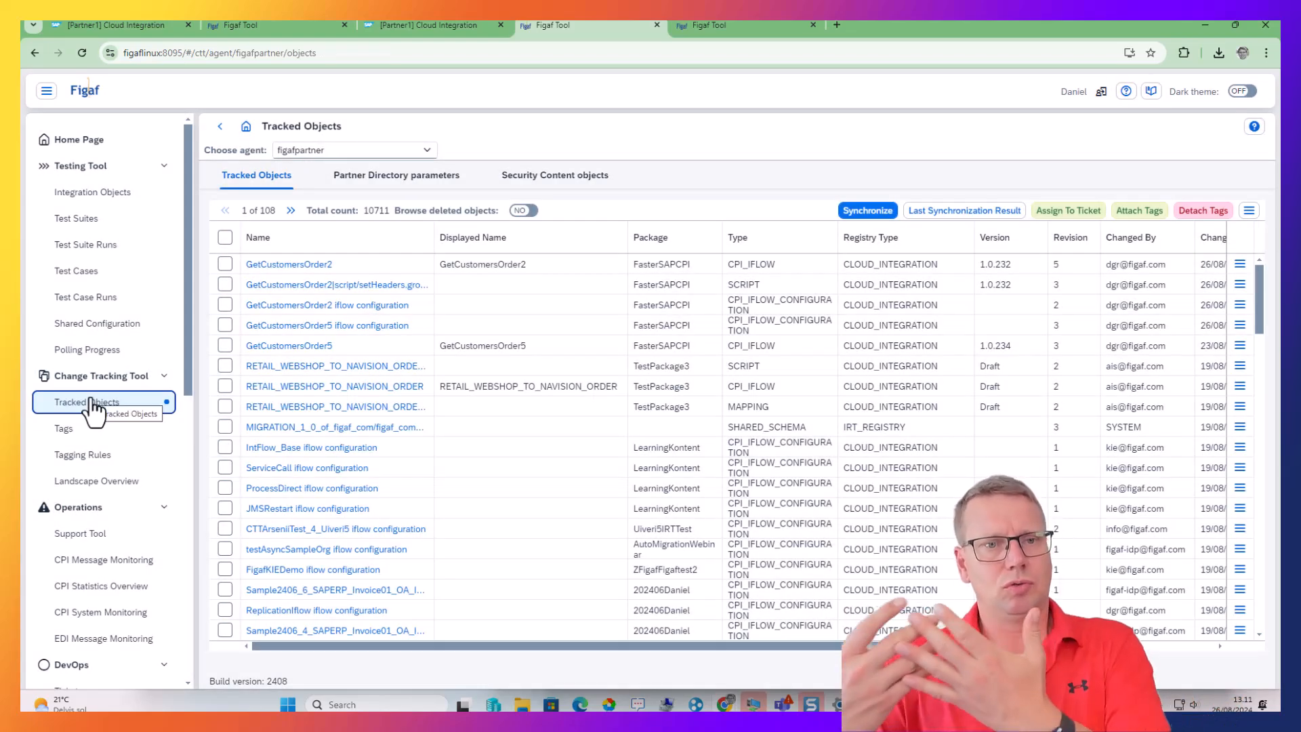
click(225, 264)
click(1069, 212)
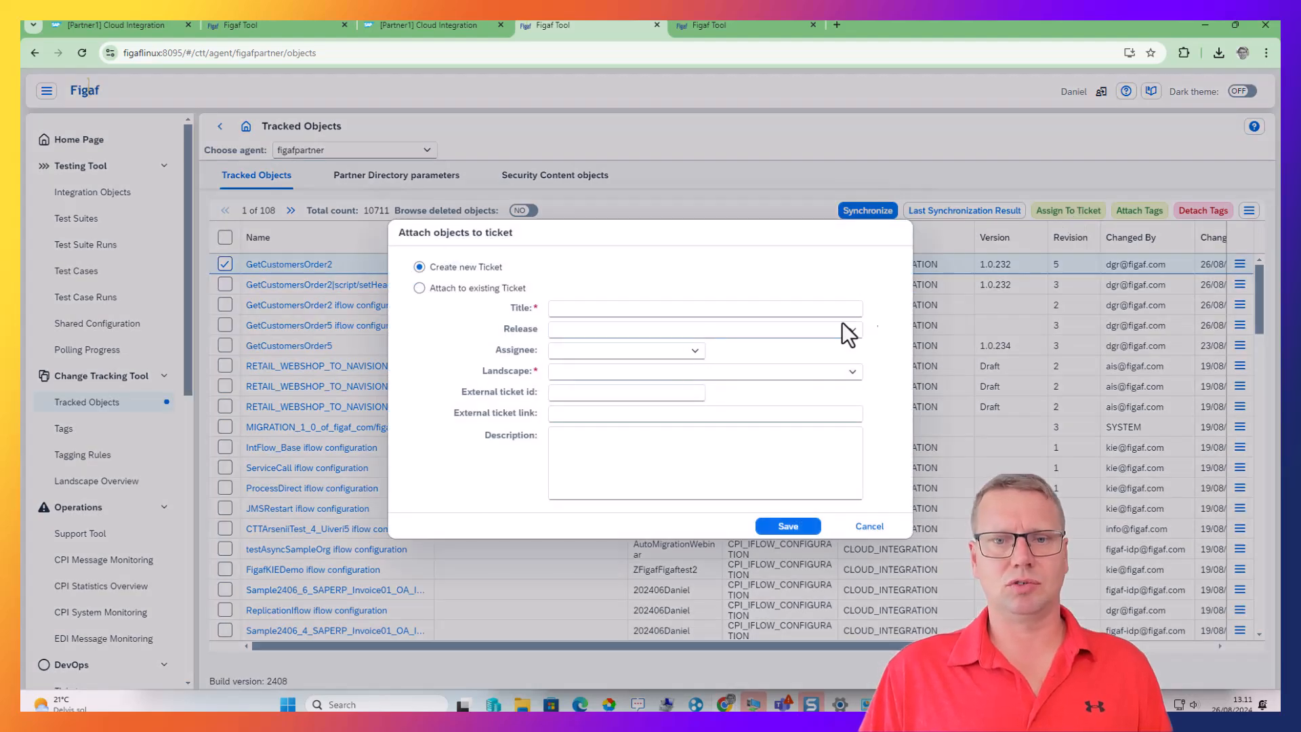
click(619, 311)
text(Move QA)
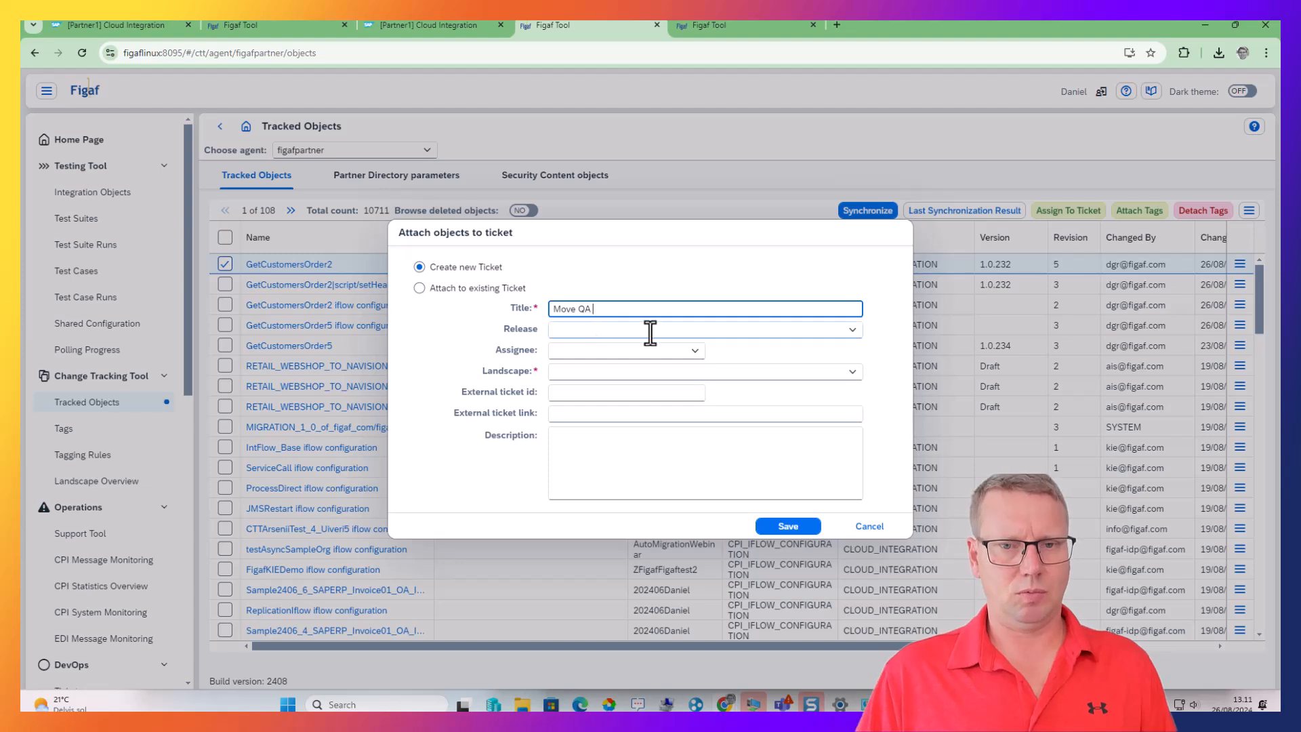
click(851, 375)
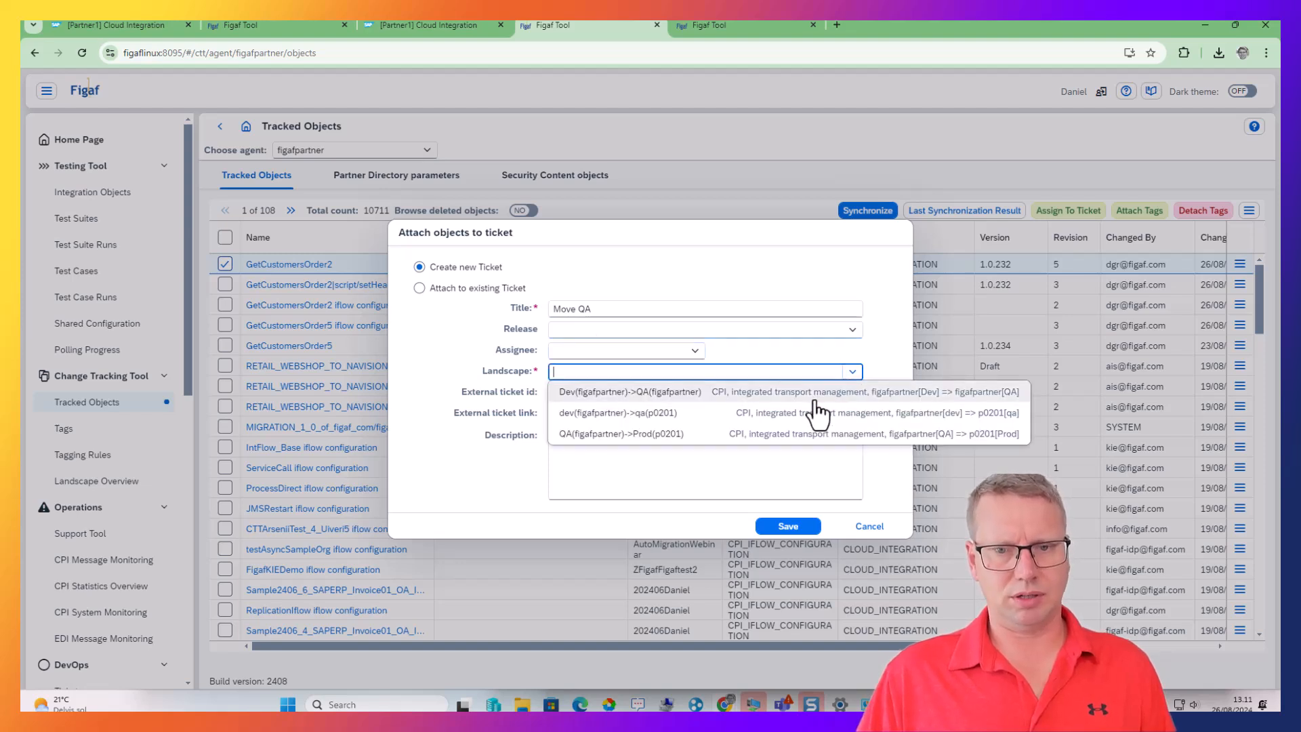
click(816, 400)
- Enter jira-34268 as the ticket's external ticket id and description, and save the ticket
click(638, 395)
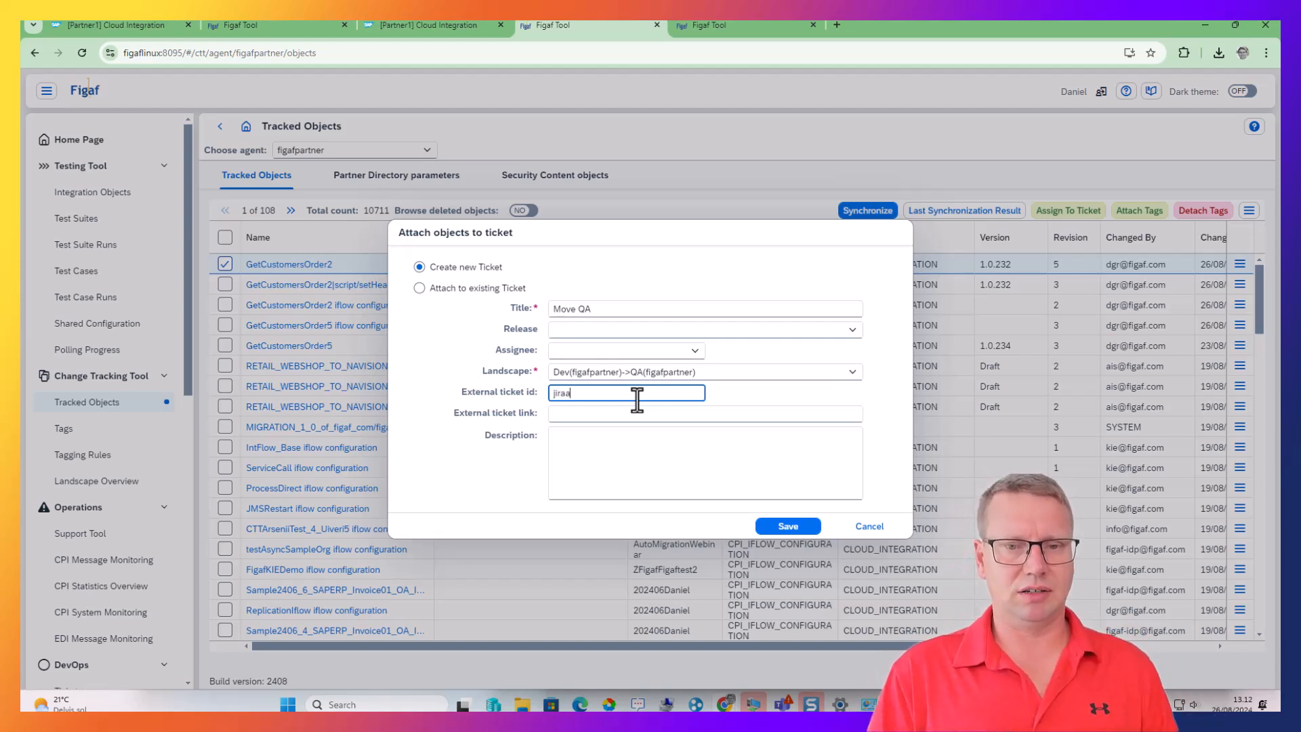
click(580, 462)
click(637, 395)
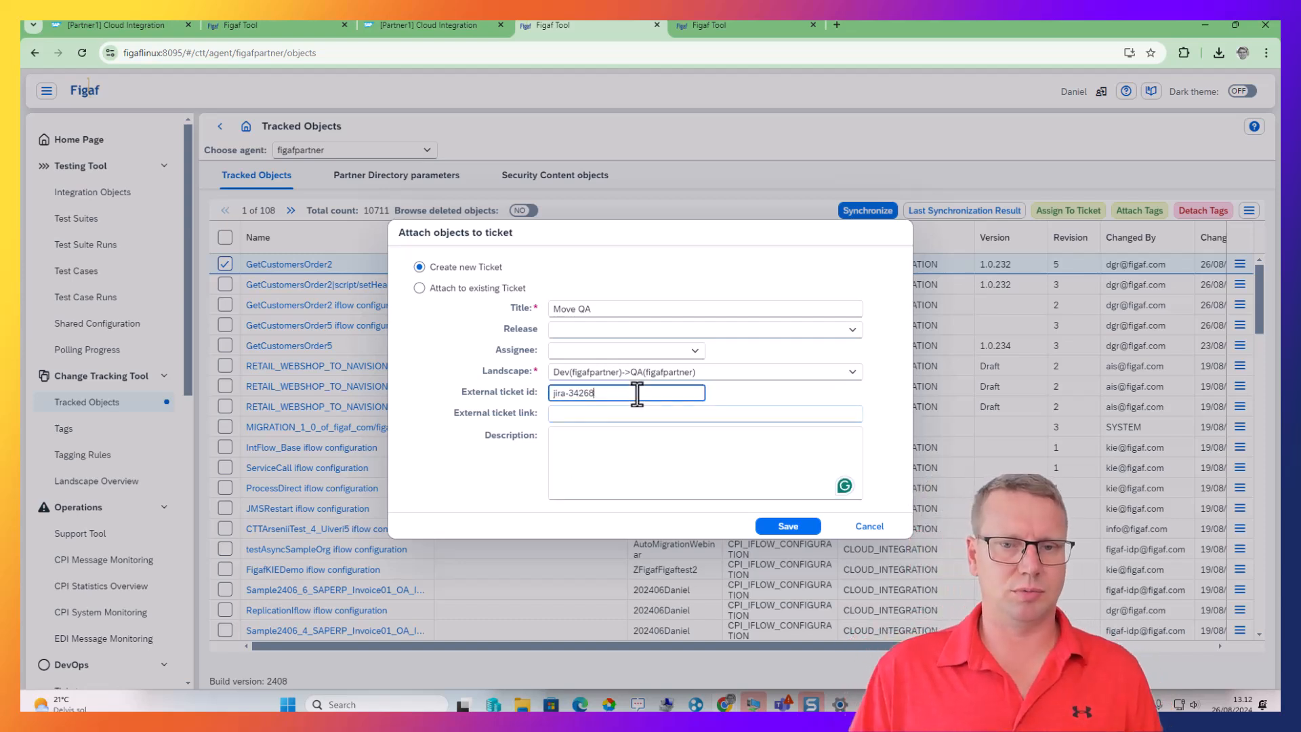
click(636, 459)
text(jira-34268)
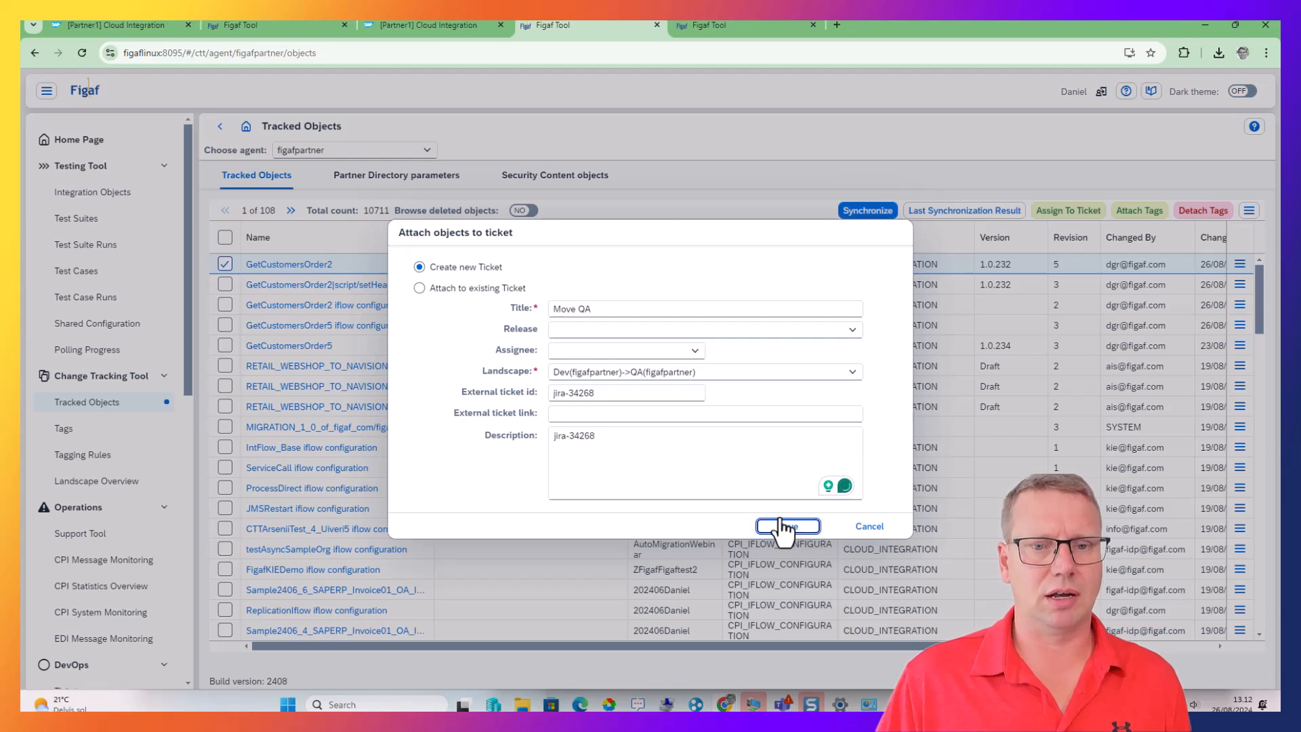
click(785, 526)
click(706, 405)
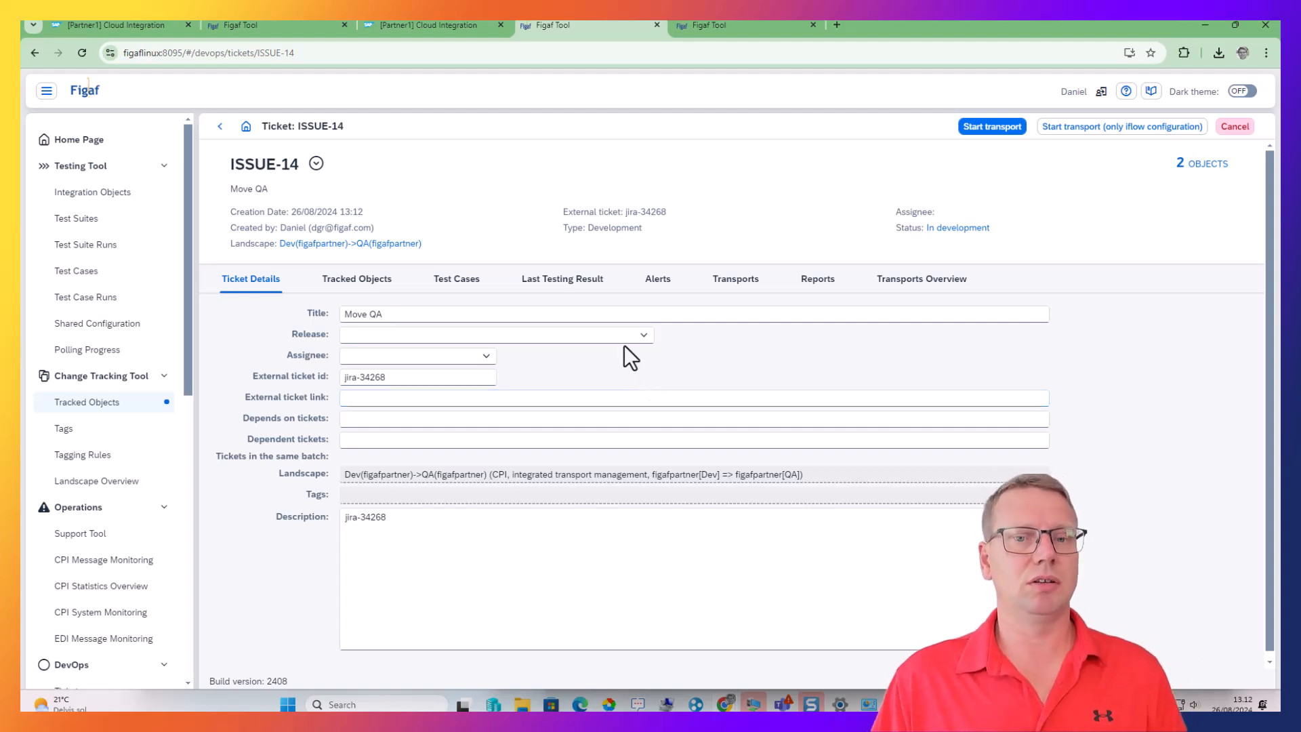
- Attach all dependent objects of the GetCustomersOrder2 iflow to the new ticket
click(352, 281)
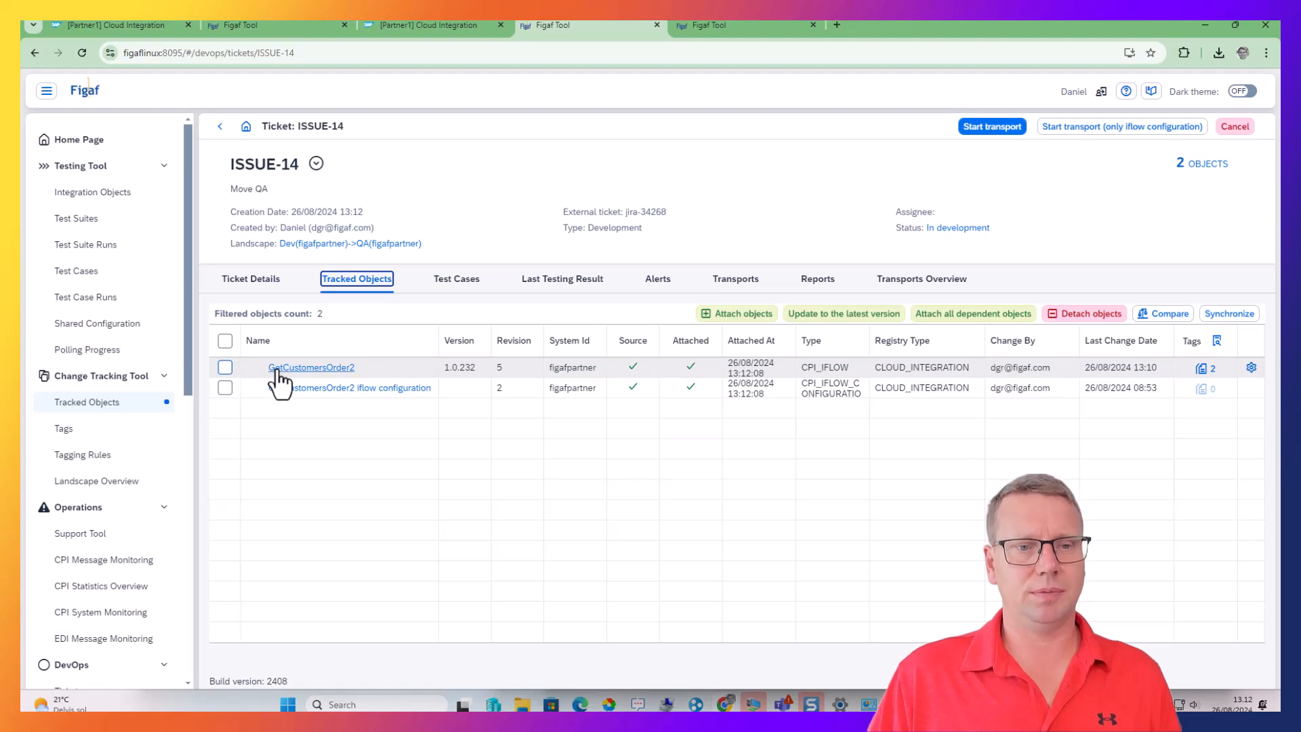
click(225, 367)
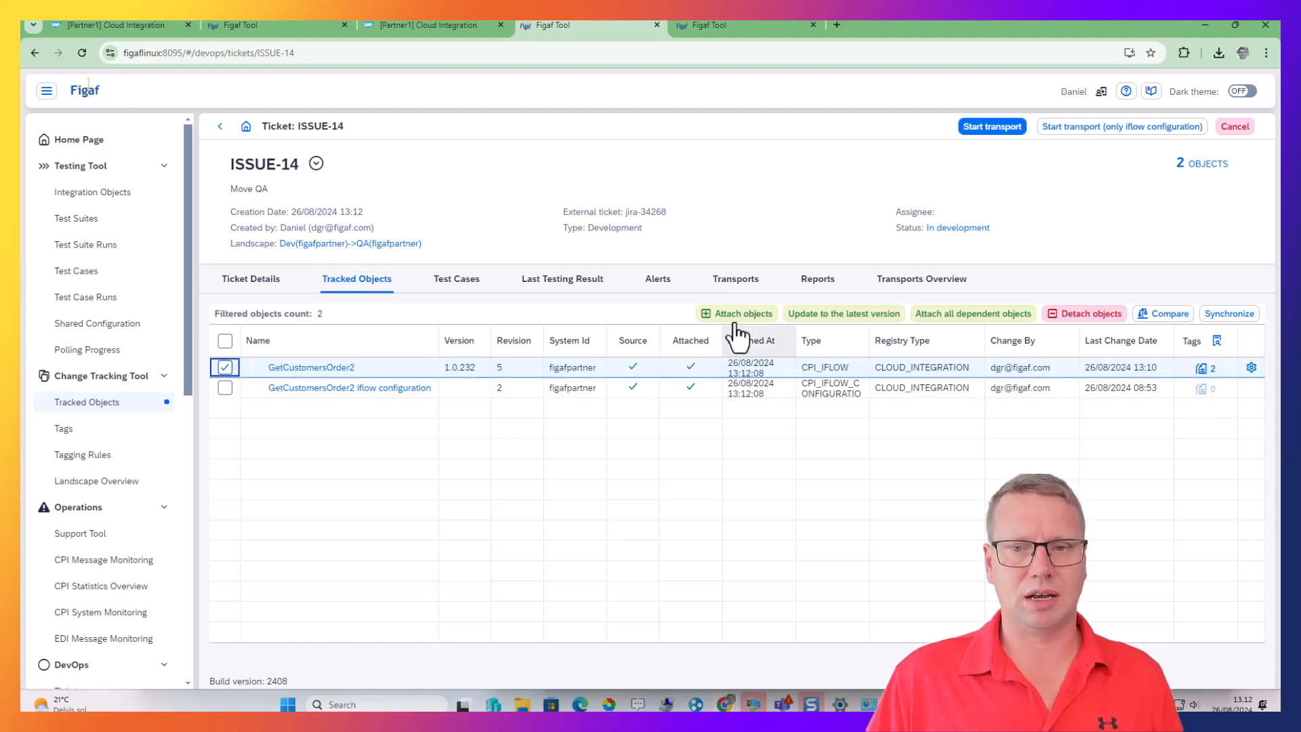
click(773, 322)
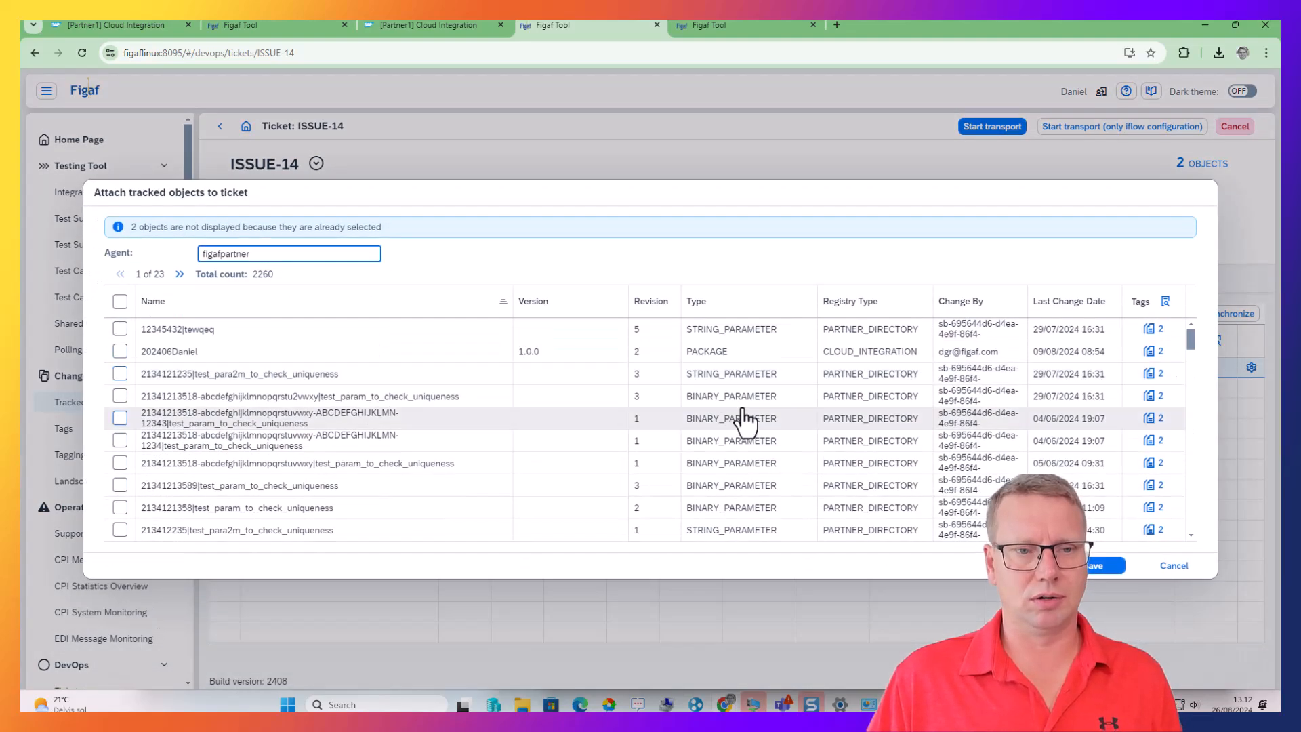
key(Escape)
click(930, 323)
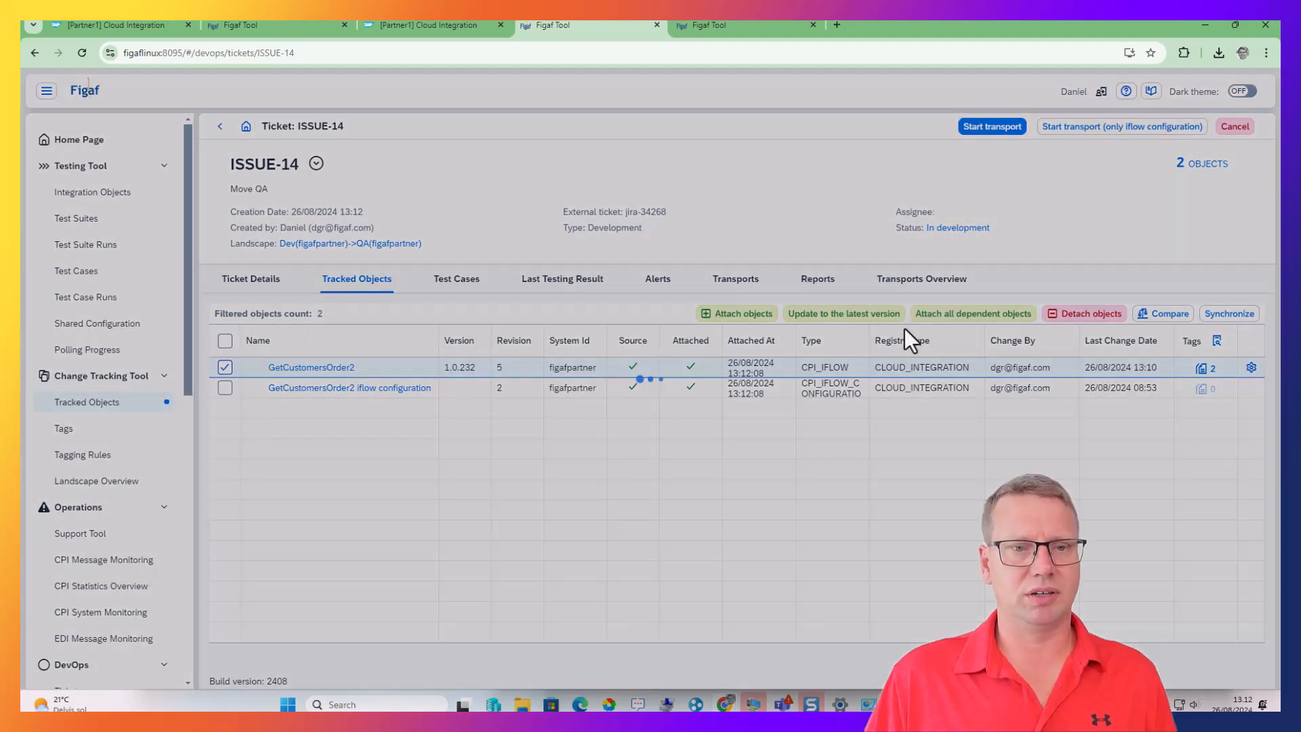
click(724, 410)
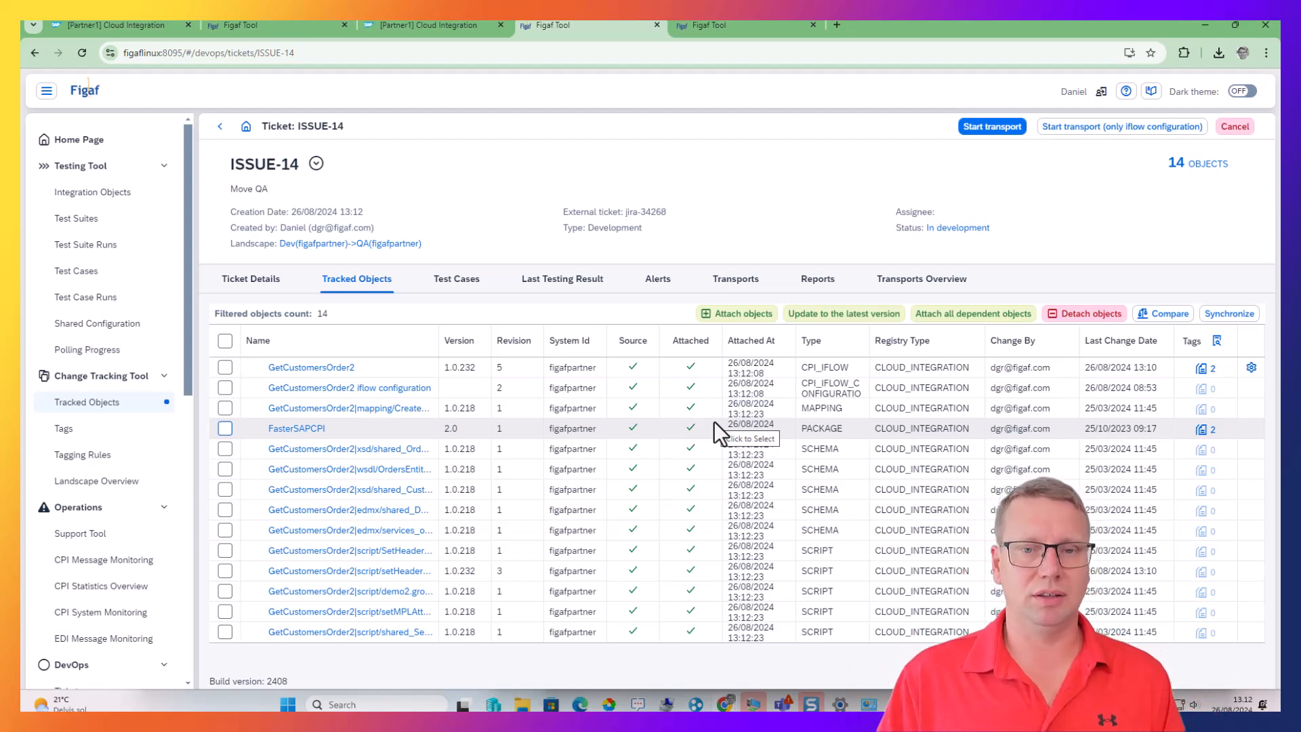
- Look up the ticket's related test cases and assign the GetCustomersOrder2 regression case created on 26/08/2024 at 12:58
click(458, 278)
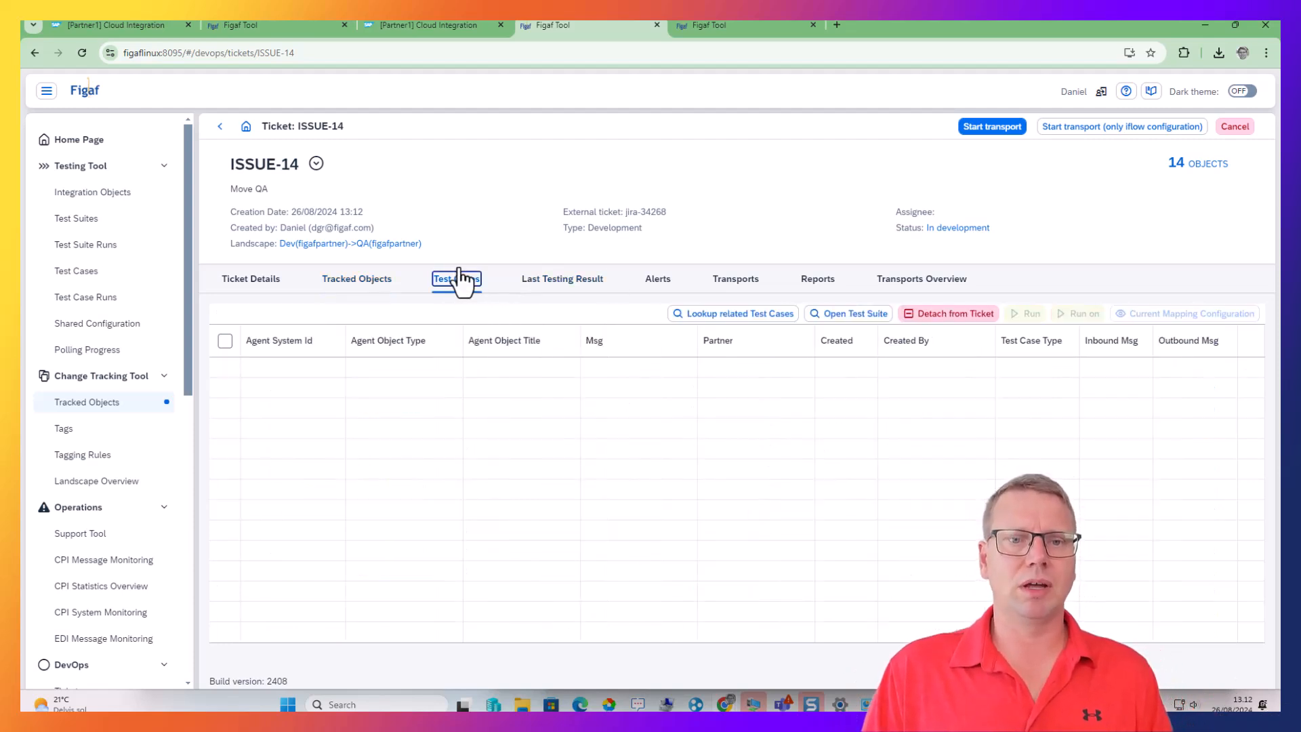
click(717, 313)
click(149, 187)
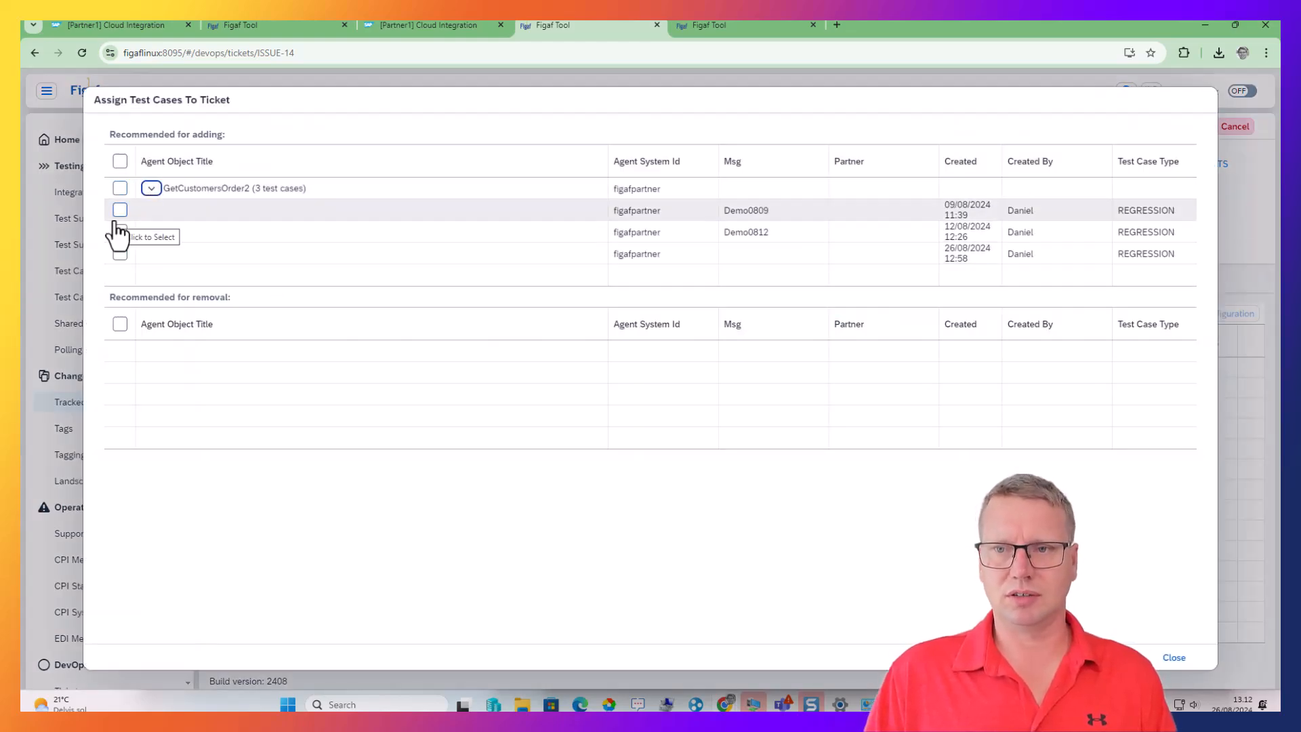
click(120, 252)
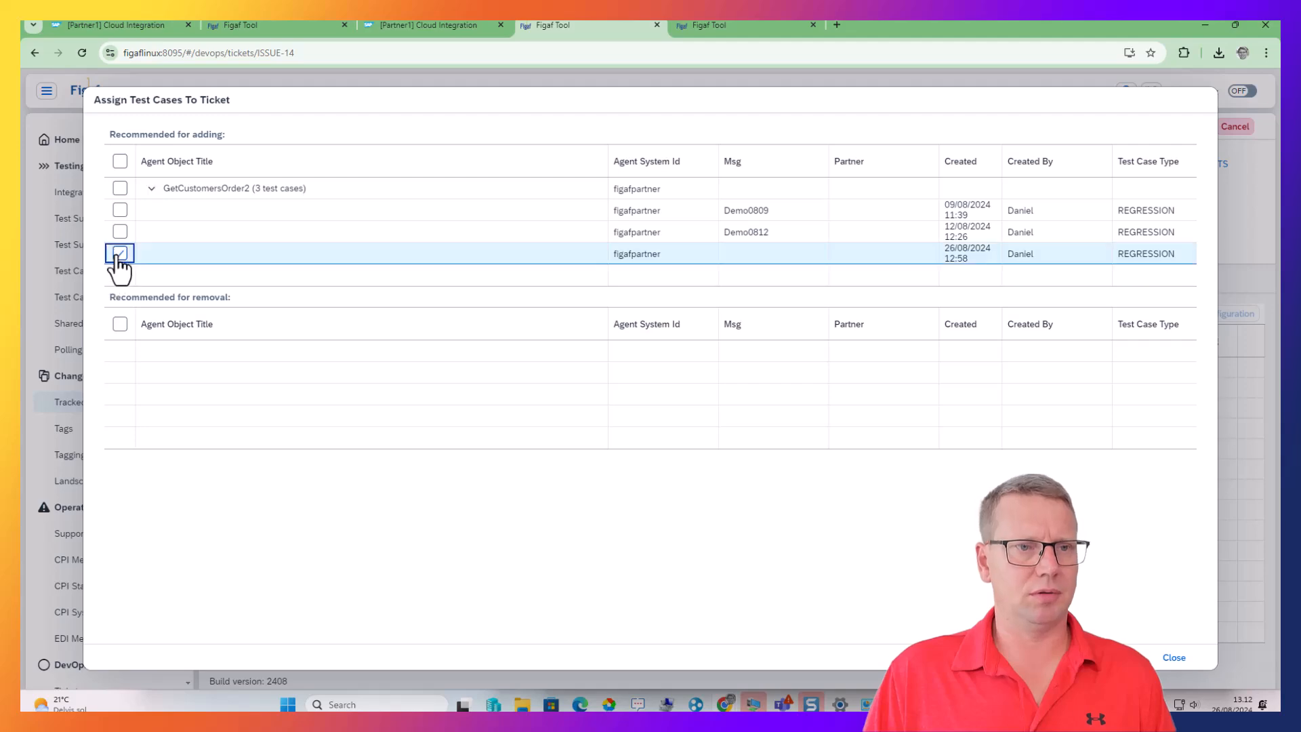
click(1128, 657)
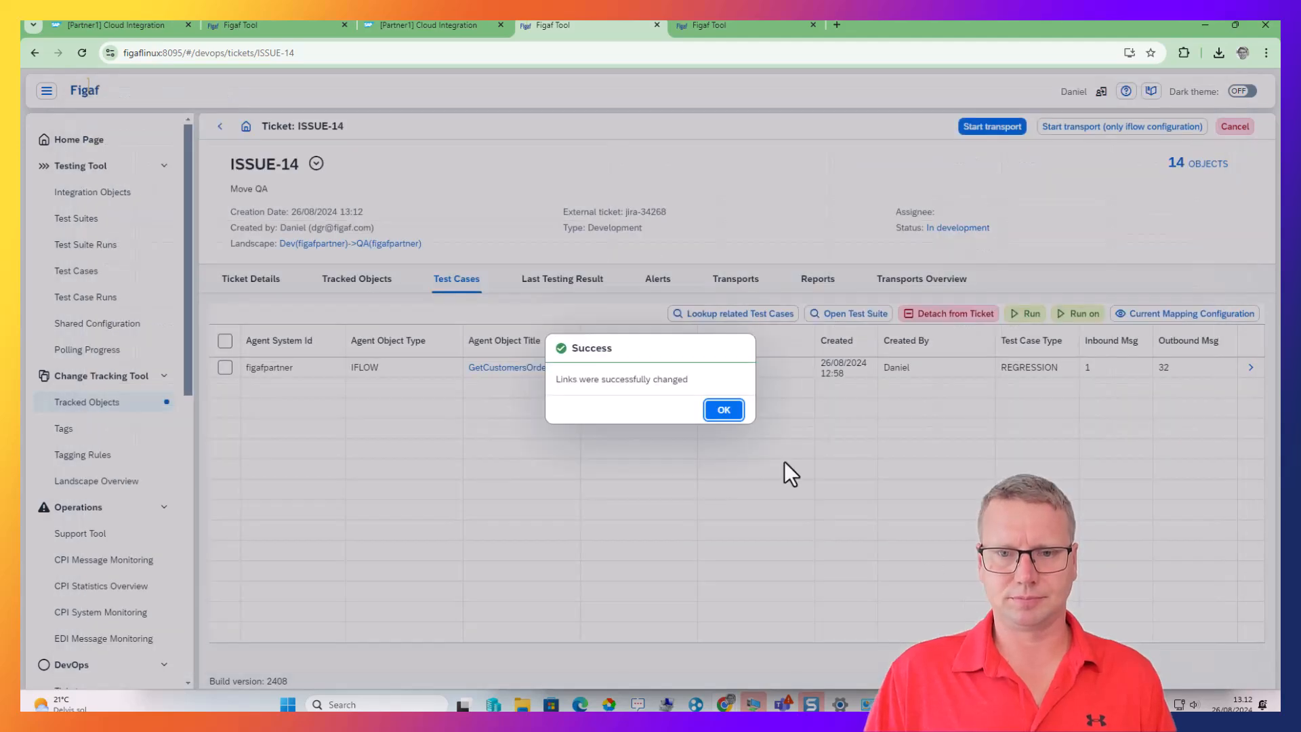
click(723, 410)
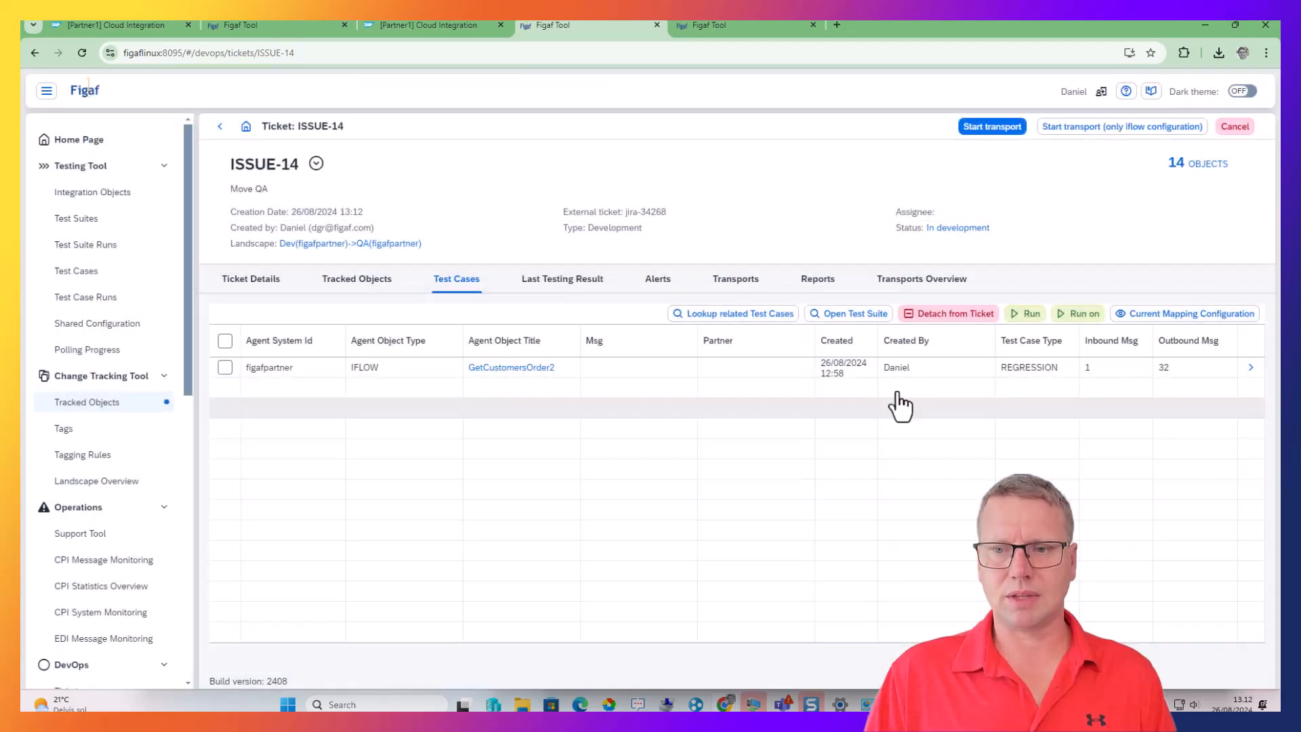
- Run the ticket's test case and open the results of its last test run
click(1017, 322)
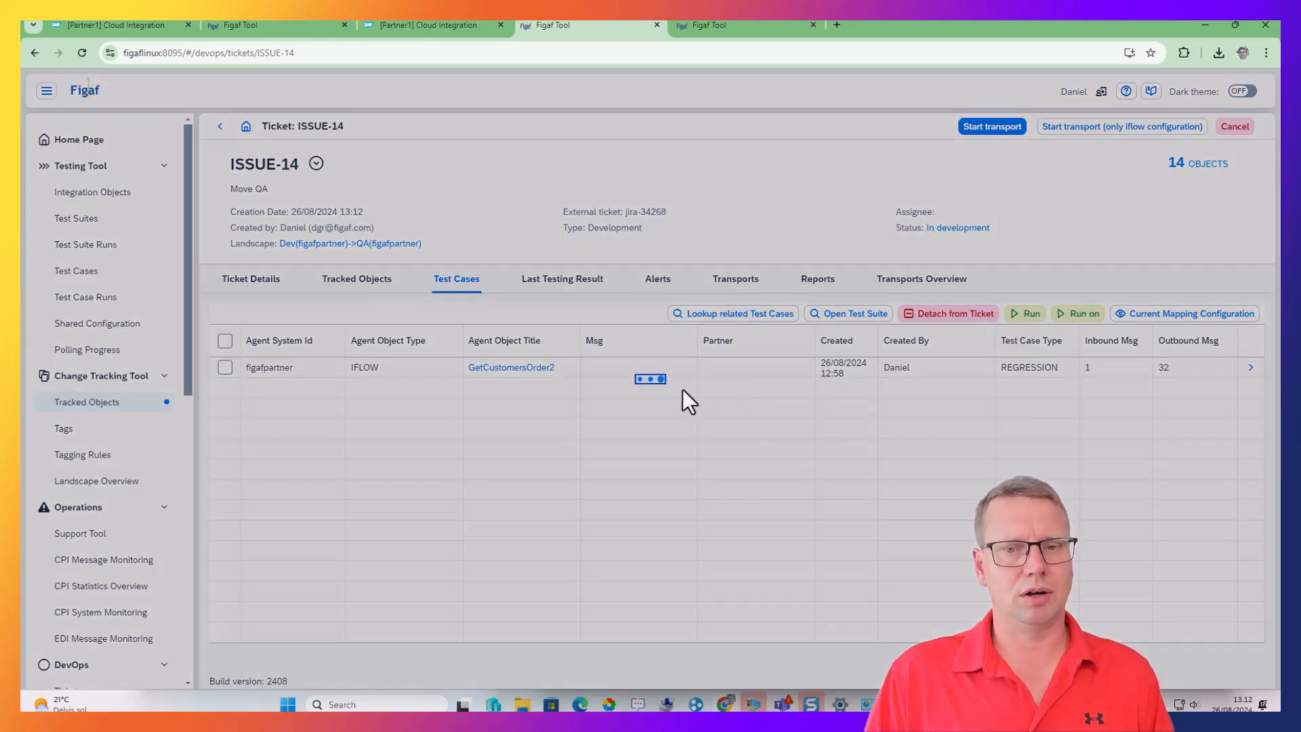
click(708, 405)
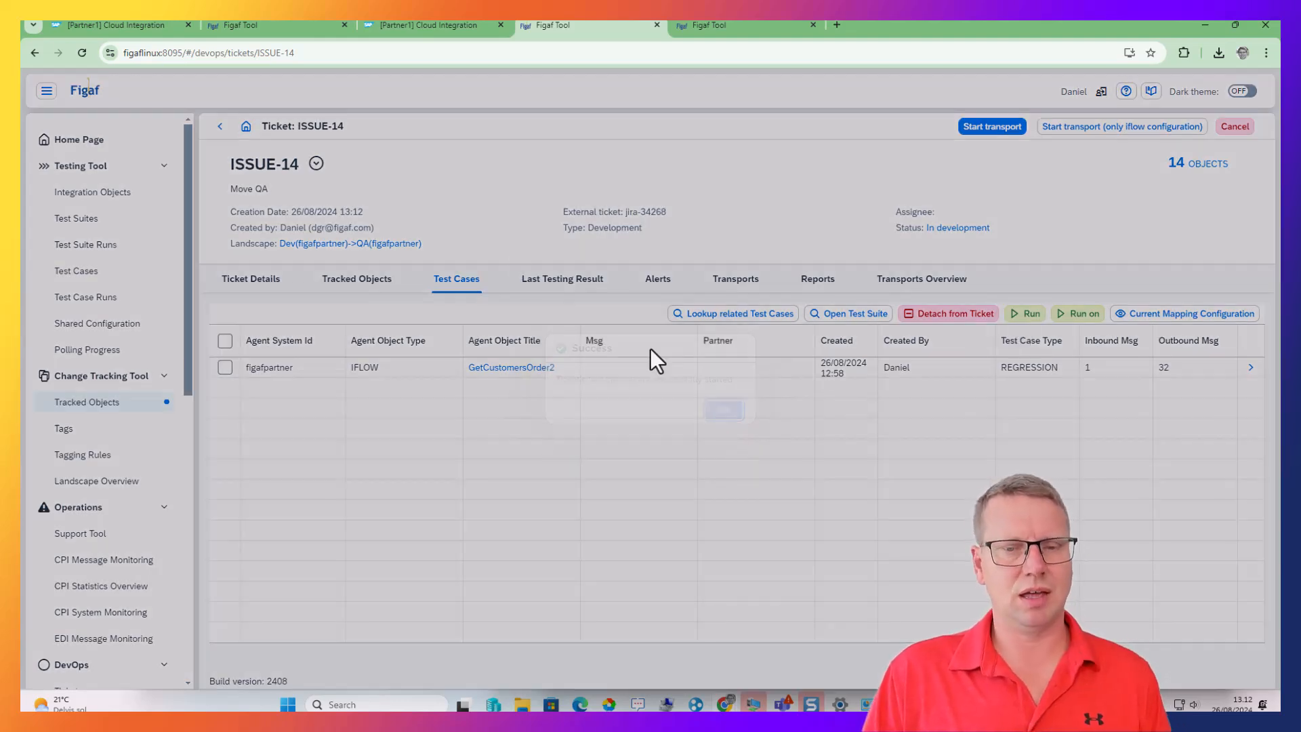
click(549, 283)
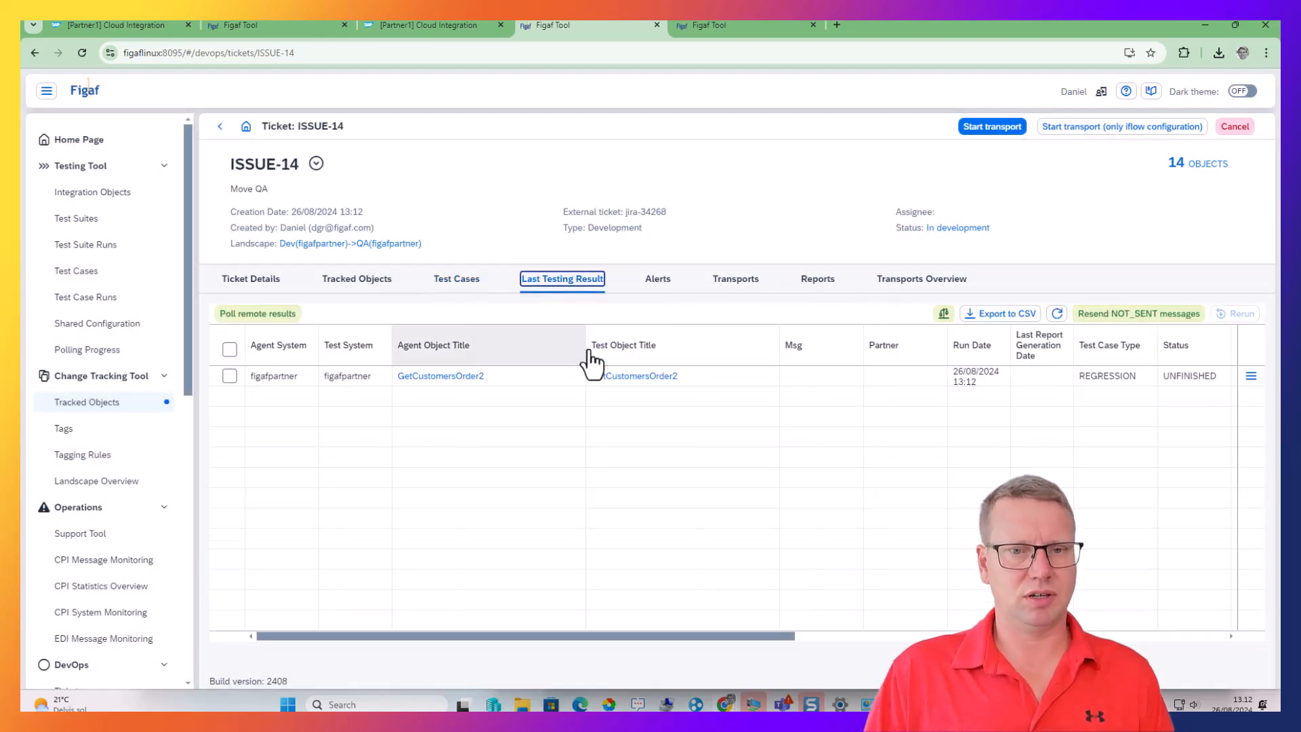
click(1250, 379)
click(1179, 397)
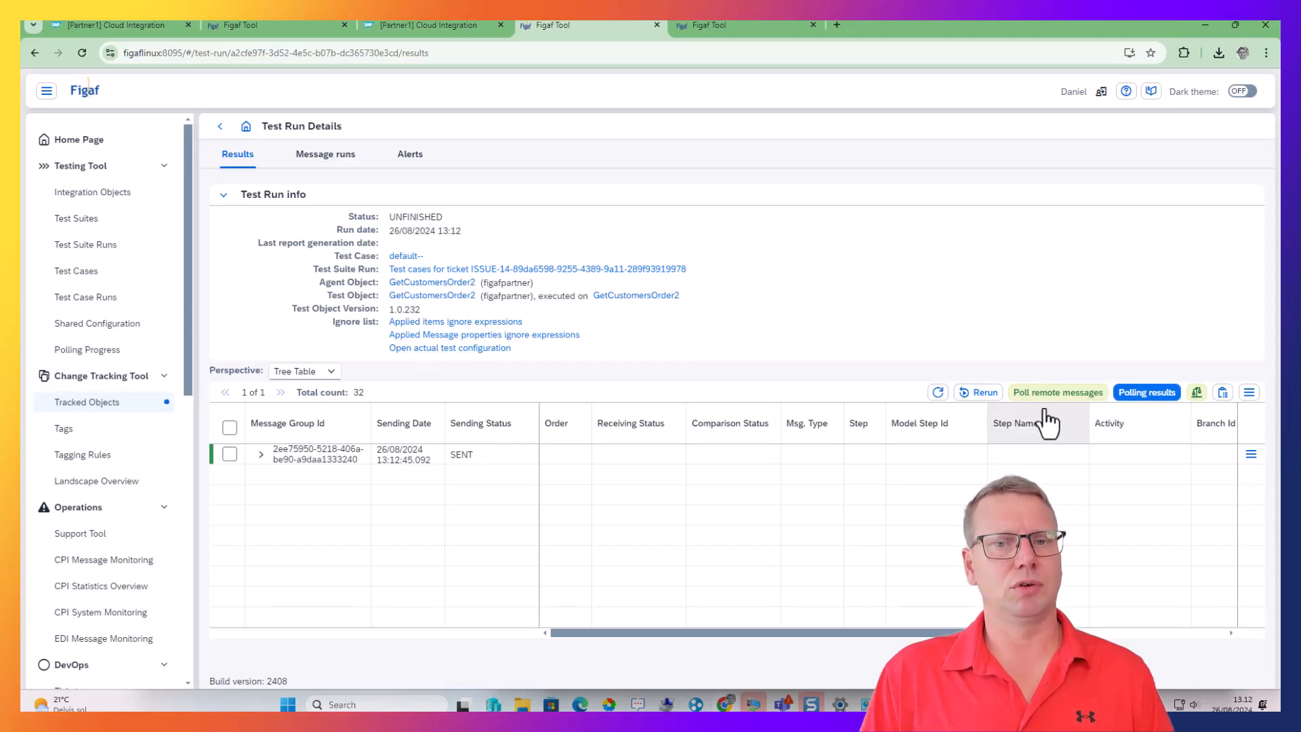
- Expand the sent message group and refresh the test run results to check the comparison status of its final steps
click(938, 393)
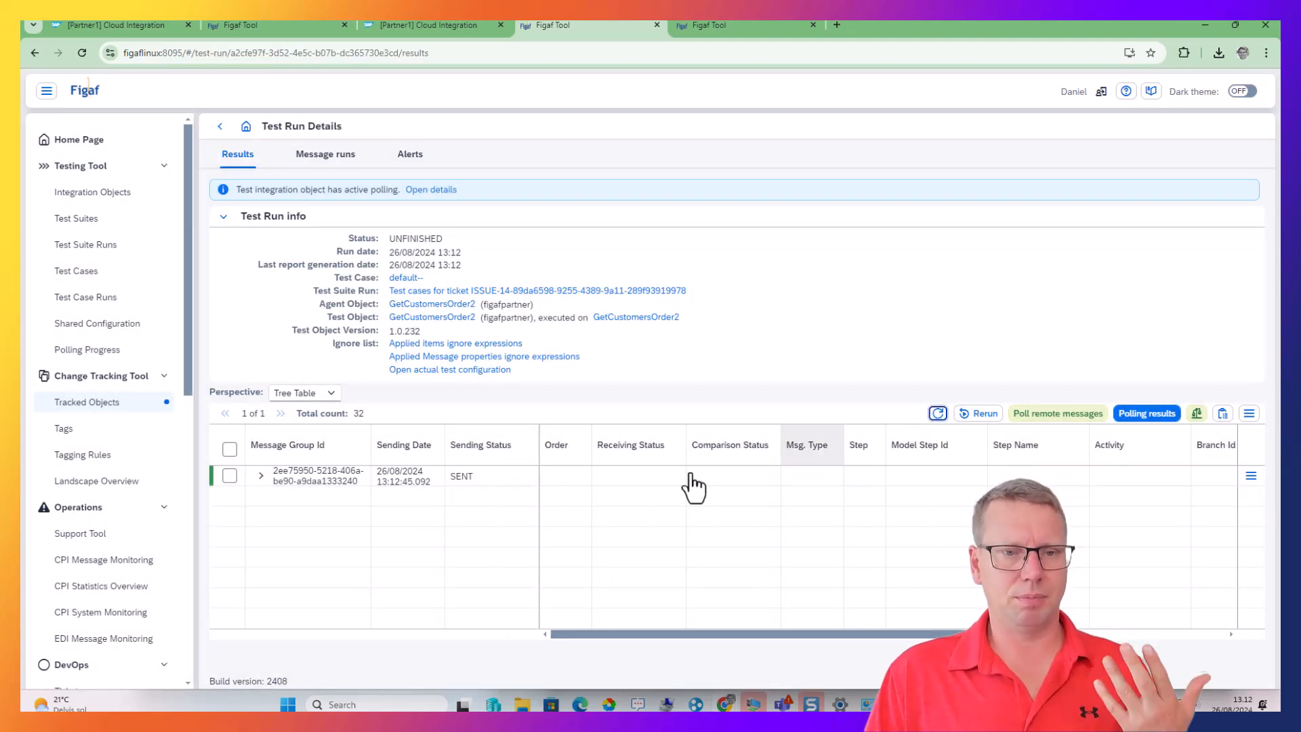
click(258, 476)
scroll(306, 532, down, 4)
scroll(308, 536, down, 3)
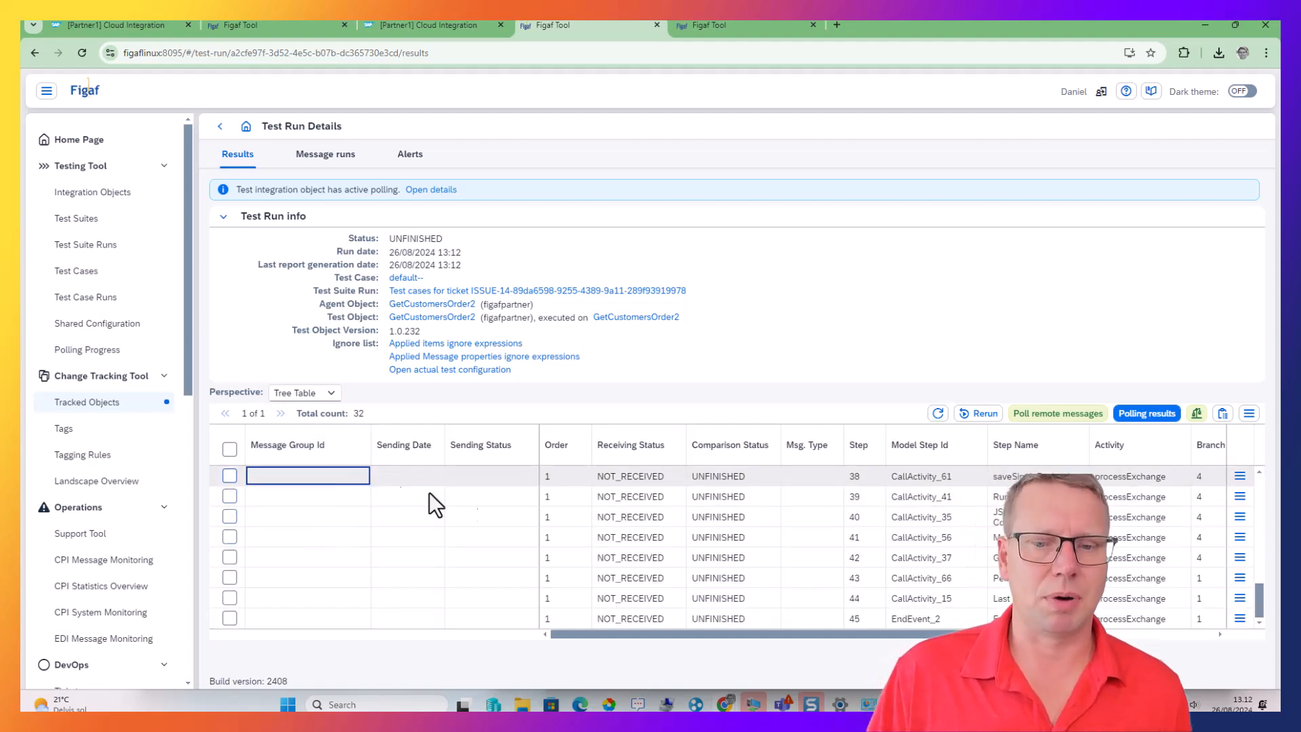
scroll(407, 501, down, 1)
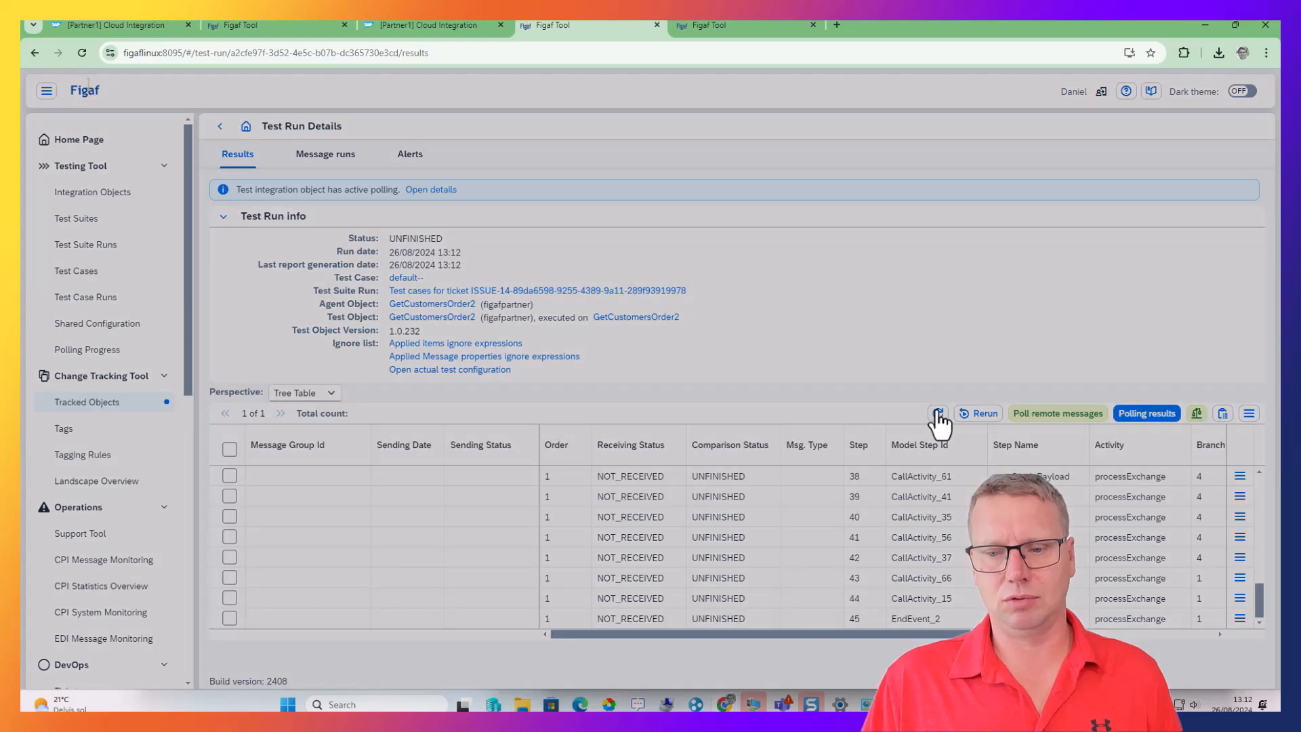
click(938, 415)
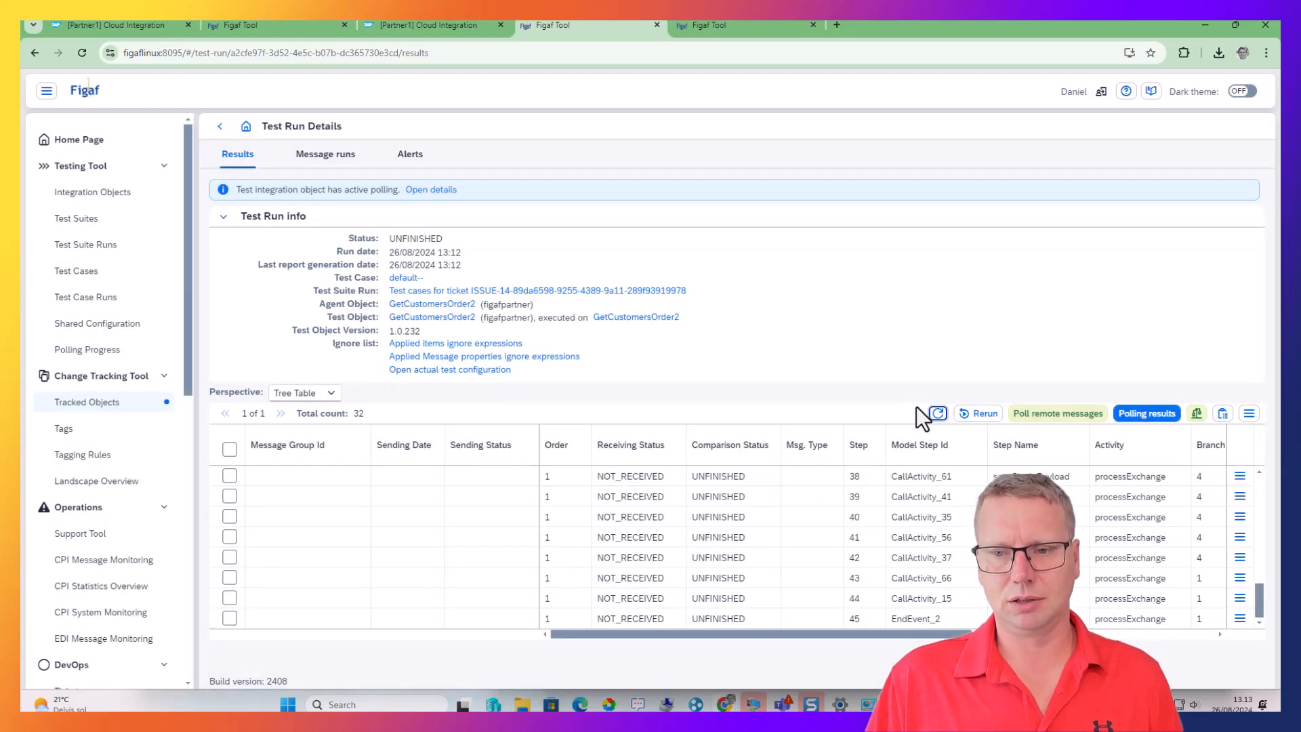
click(939, 415)
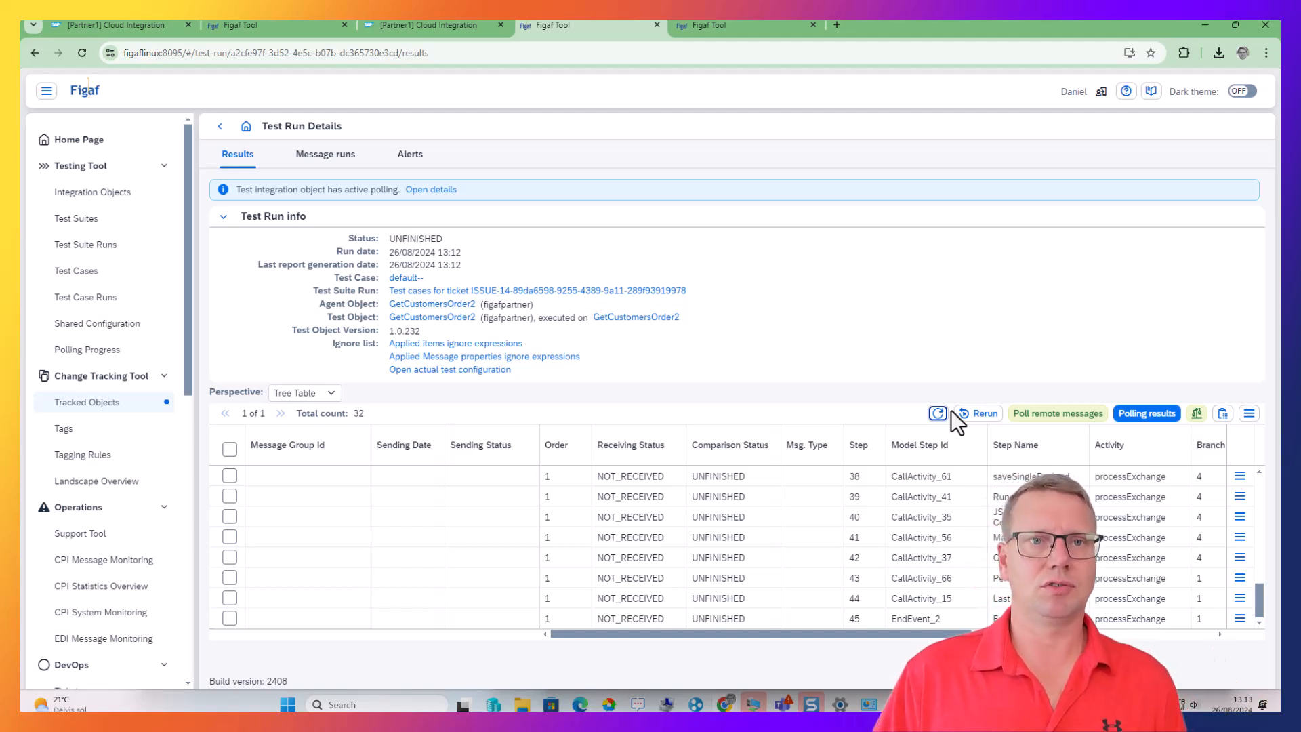
click(938, 413)
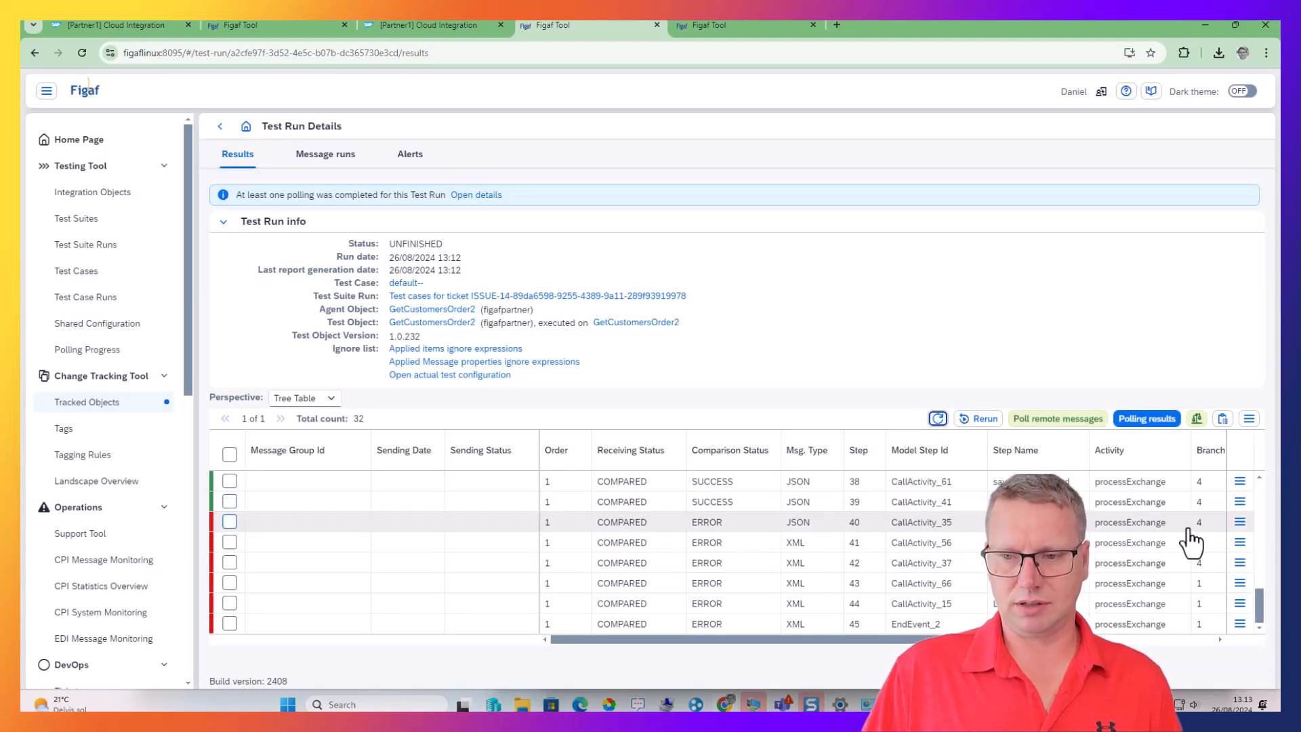
- Open the differences for step 40 (CallActivity_35) and add all its message property differences to the ignore list
click(1240, 521)
click(1162, 536)
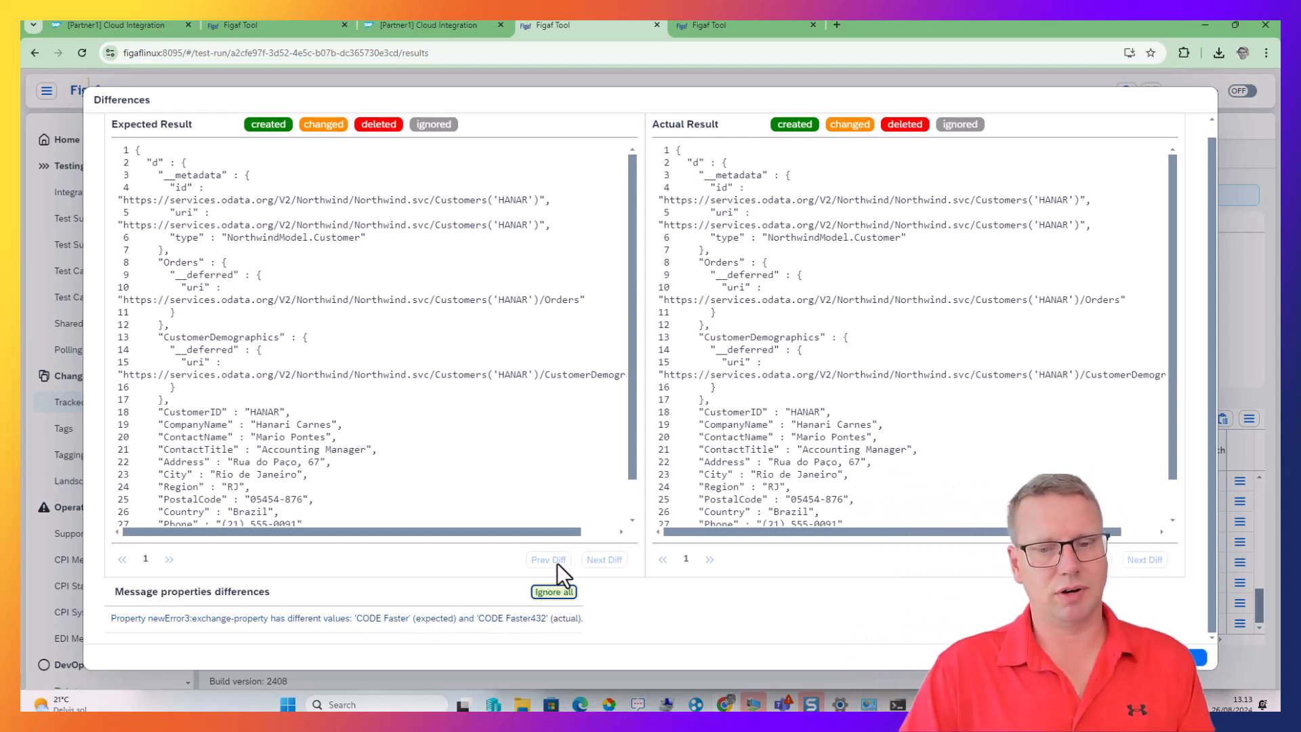
click(554, 591)
click(676, 415)
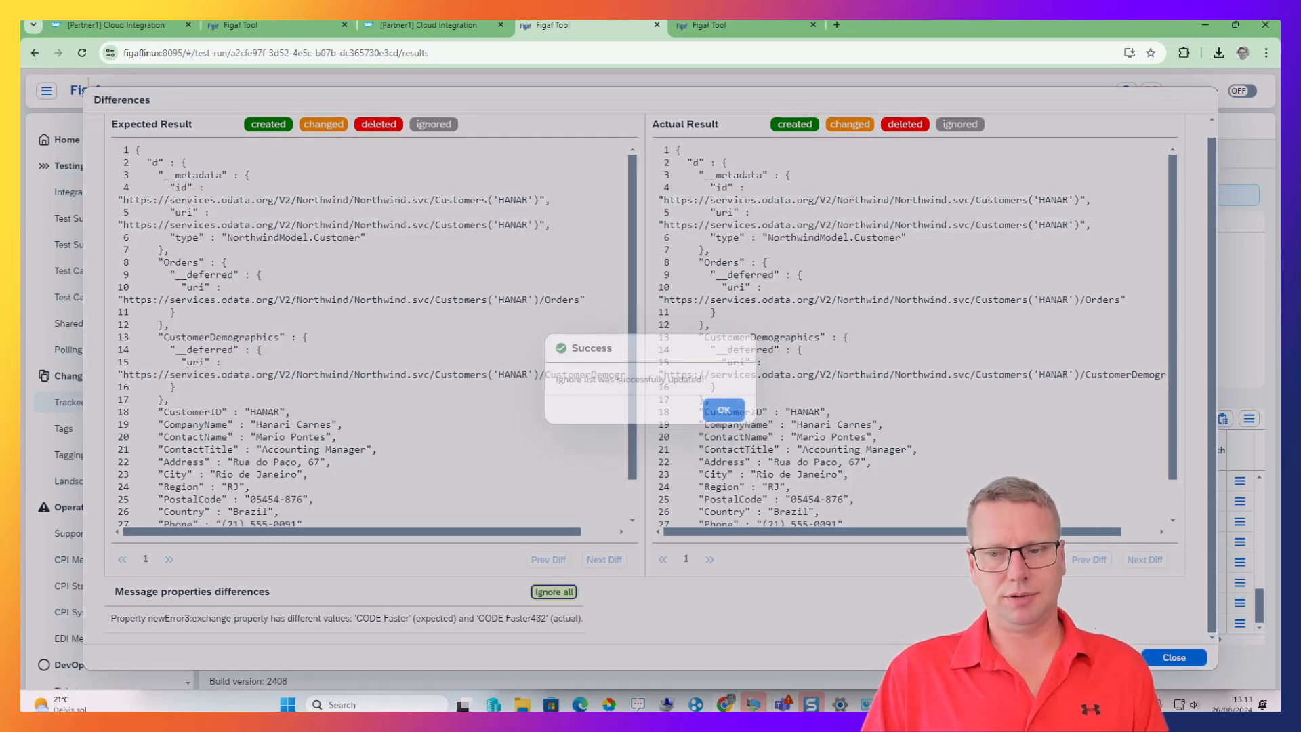
click(723, 410)
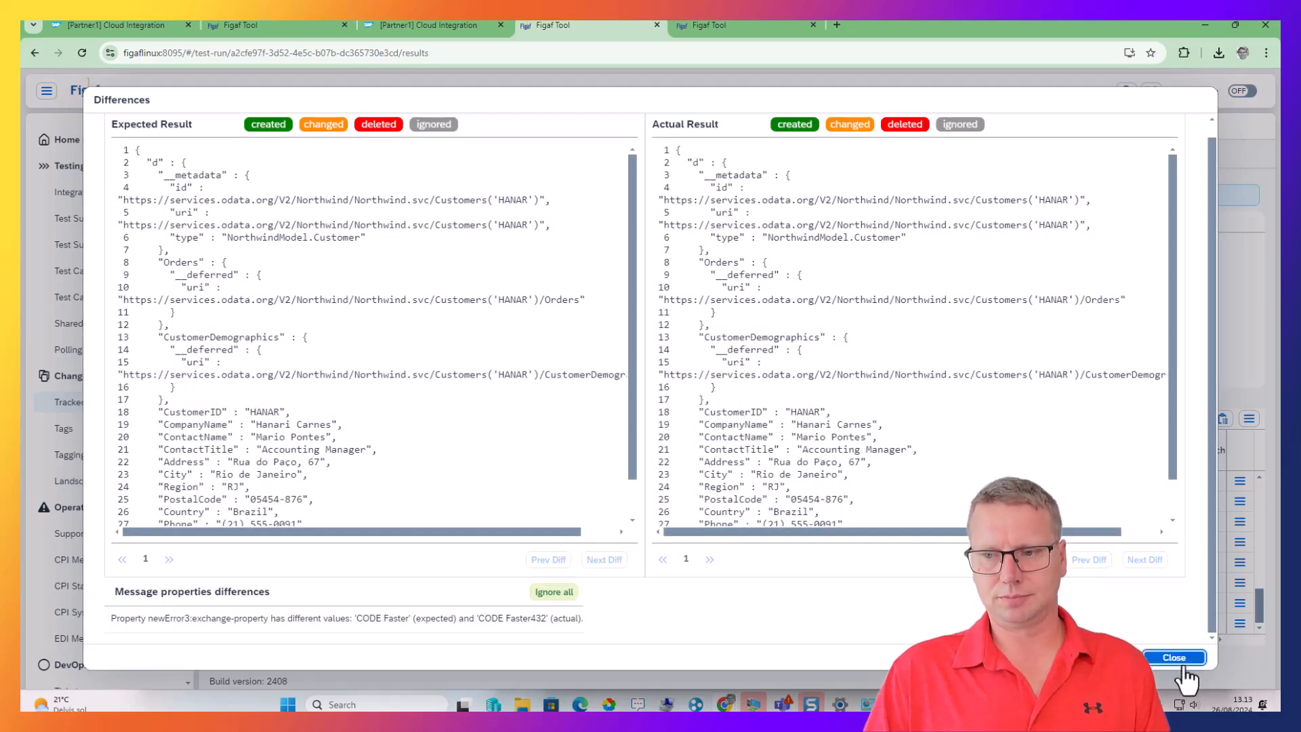
click(1175, 658)
- Regenerate the comparison report for the GetCustomersOrder2 test run with the updated ignore list
click(1197, 419)
click(739, 410)
click(761, 411)
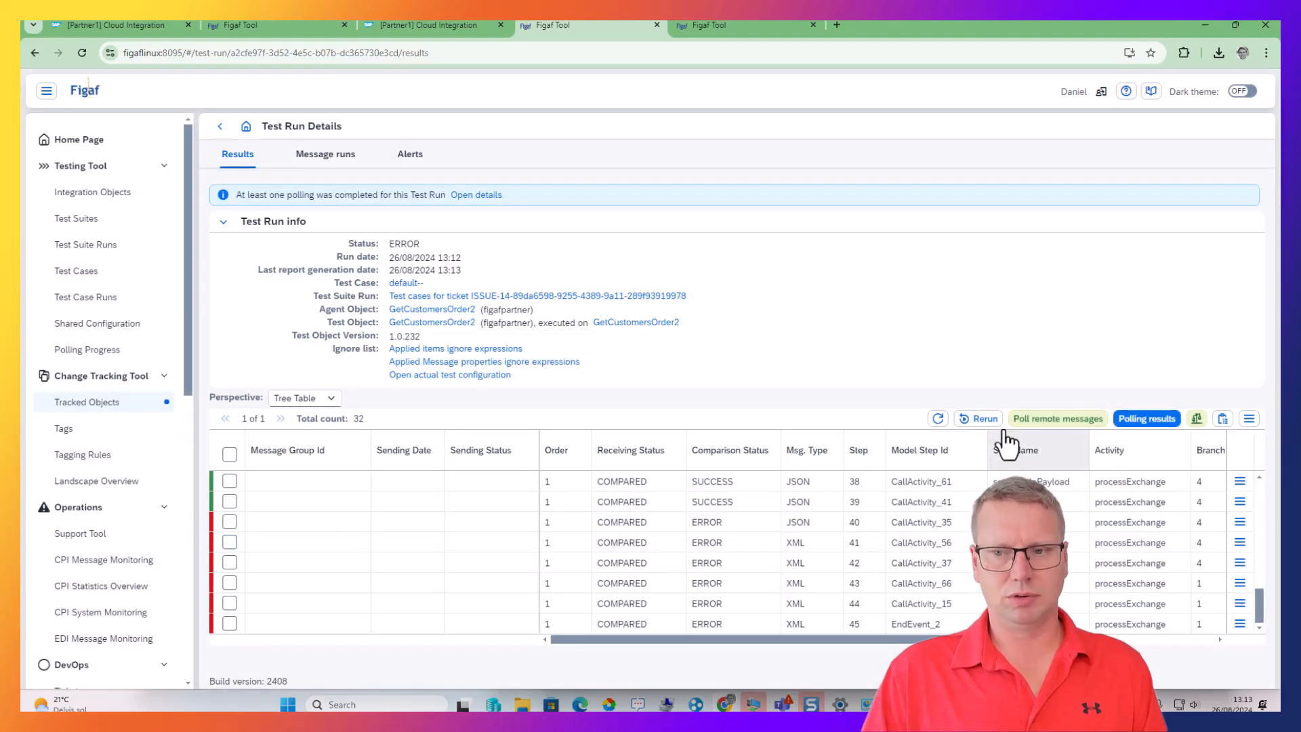
- Refresh the test run results and inspect the differences for step 45 (EndEvent_2)
click(937, 420)
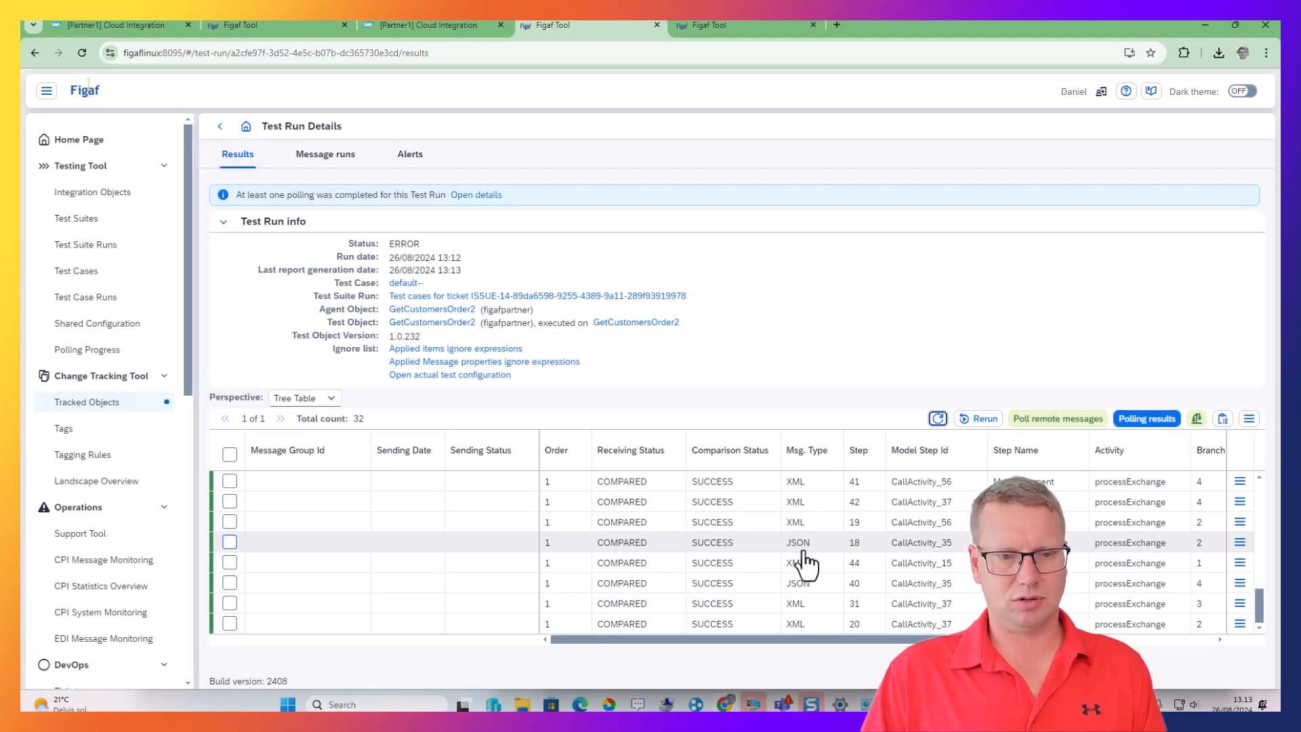
scroll(852, 595, up, 1)
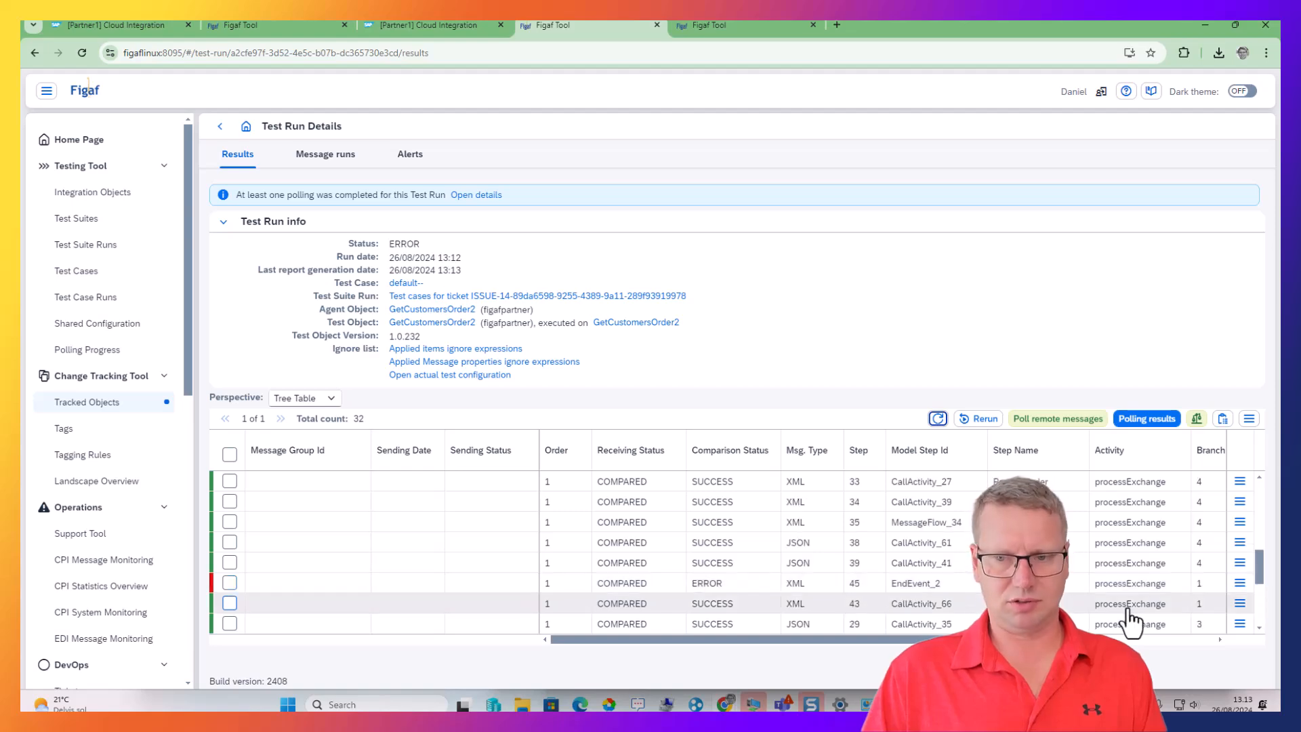
click(1240, 583)
click(1144, 585)
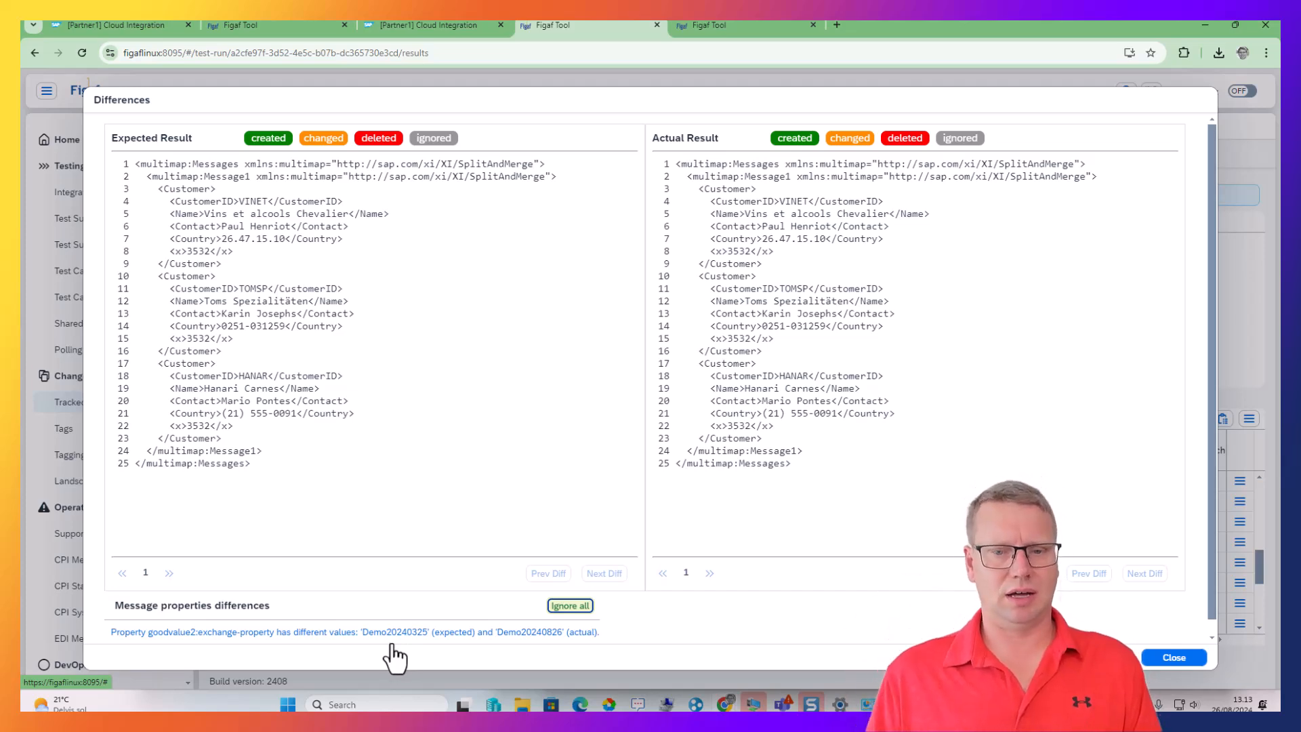
key(Escape)
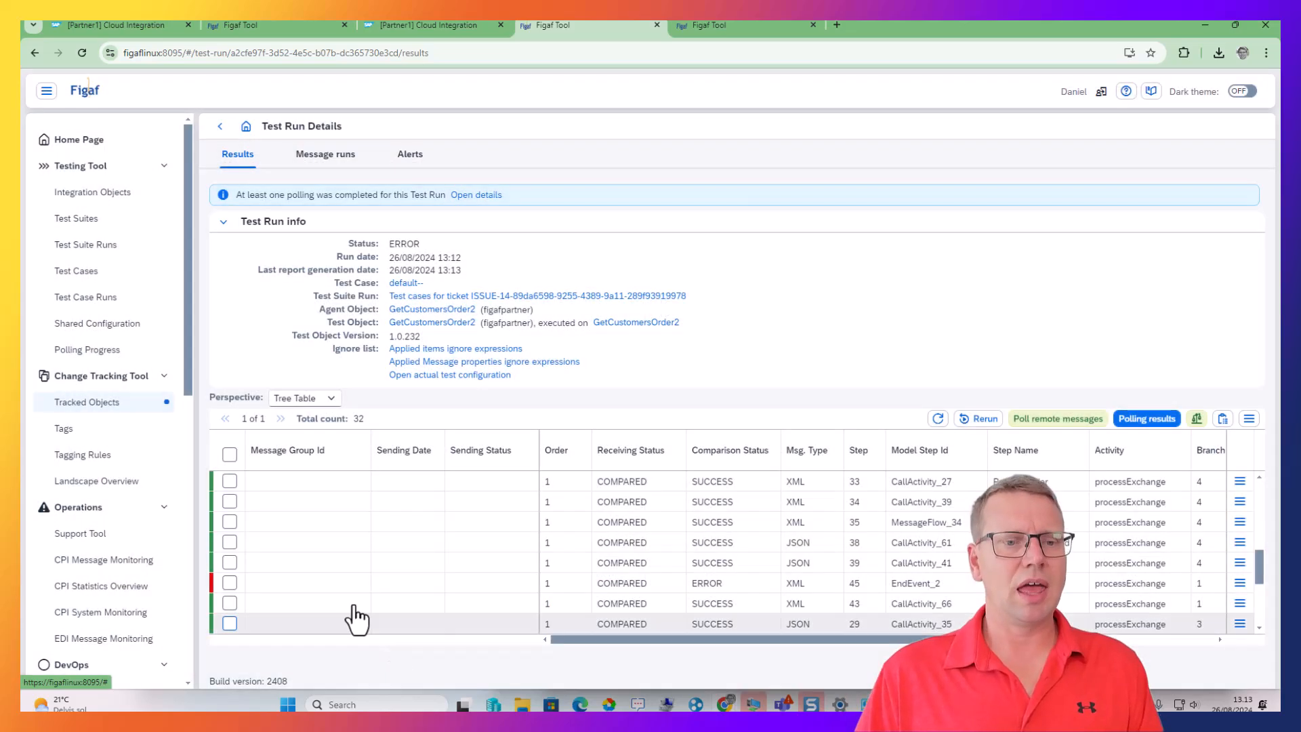
- Update the test case with all messages from this test run, dropping all old messages
click(229, 454)
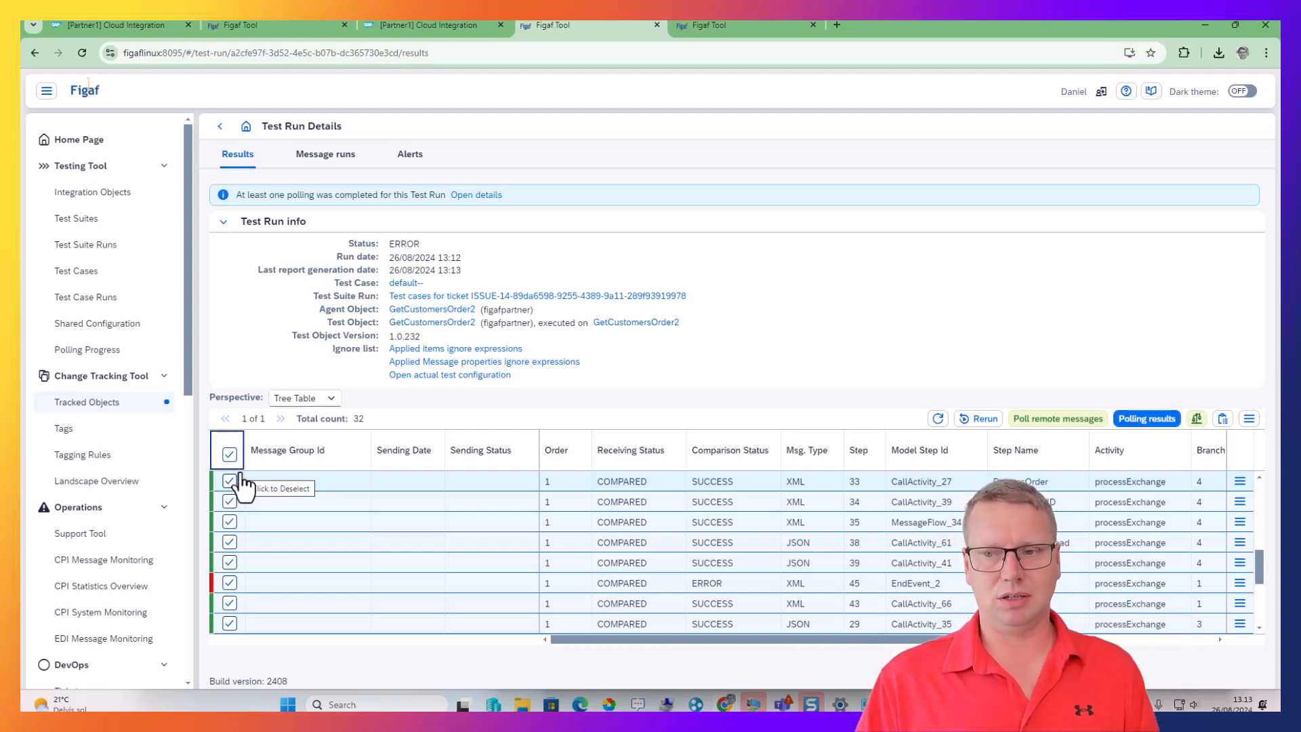
click(1249, 421)
click(1156, 455)
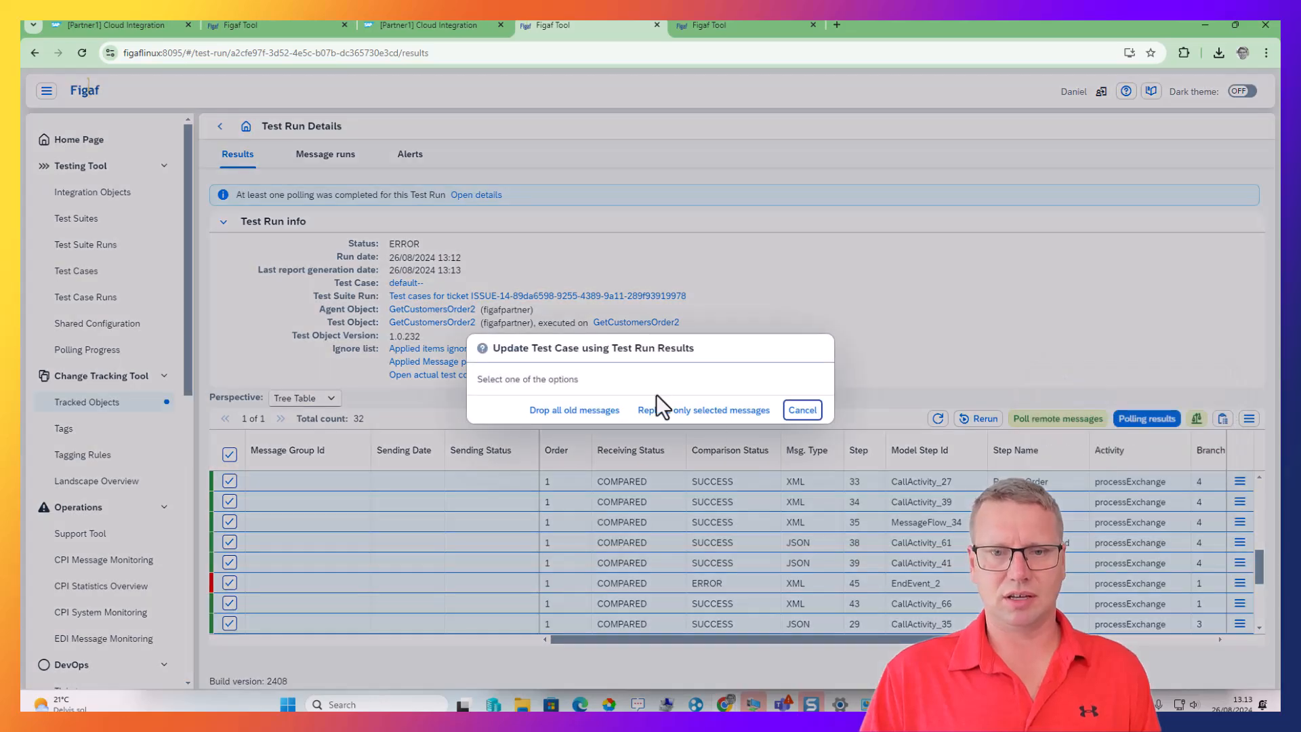
click(581, 412)
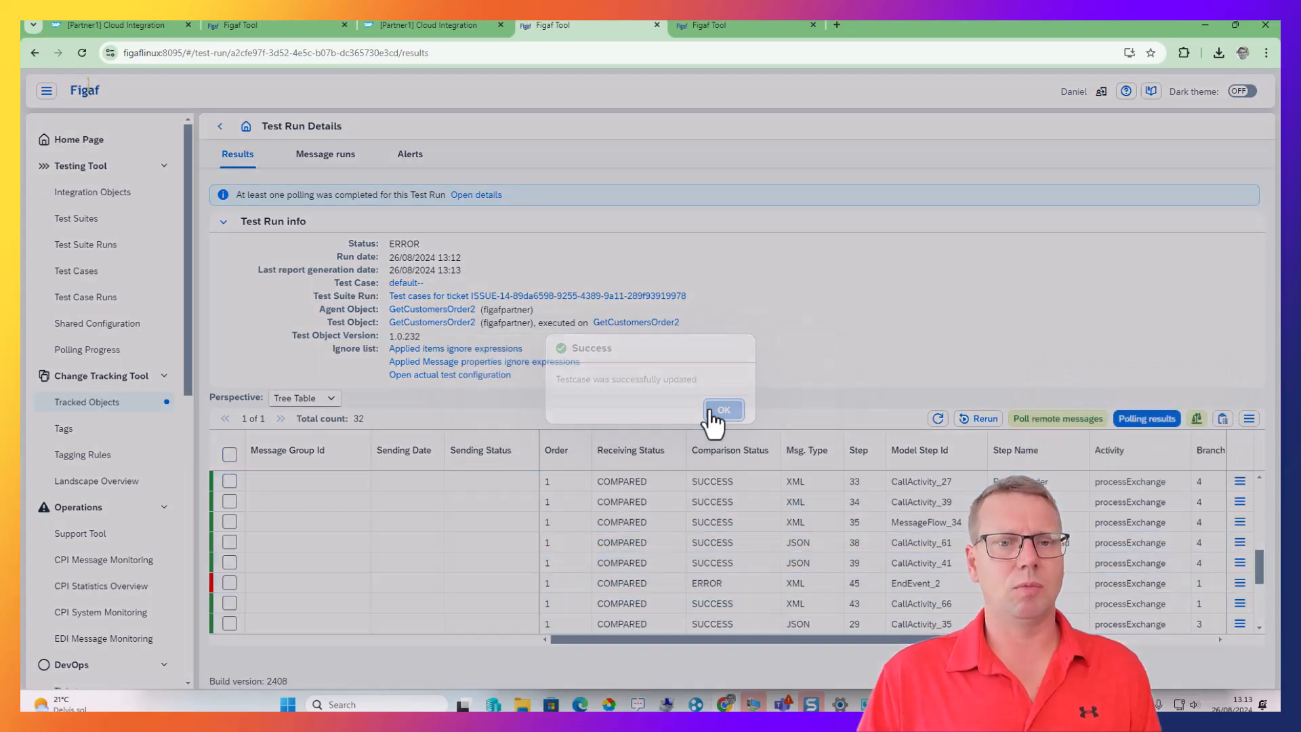
click(717, 409)
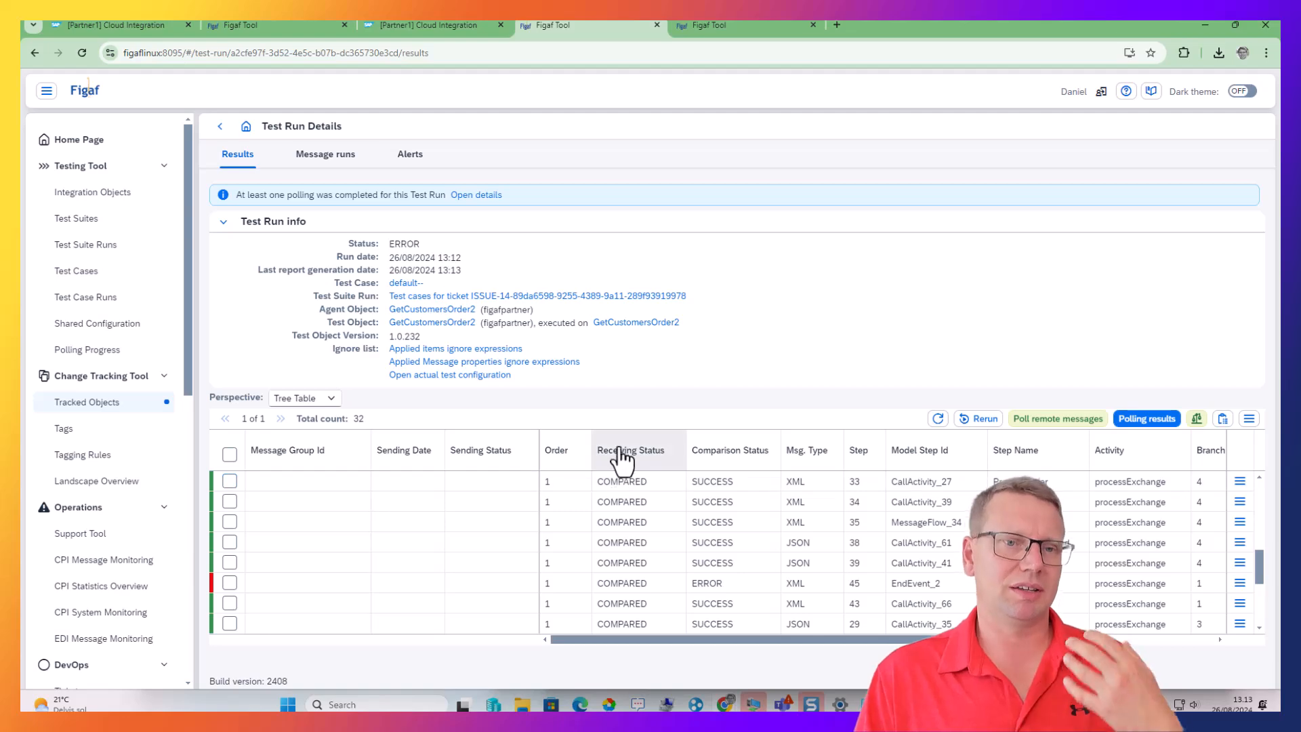
- Remove newError3:exchange-property from the message properties ignored in the actual test configuration of GetCustomersOrder2 and save the configuration
click(449, 375)
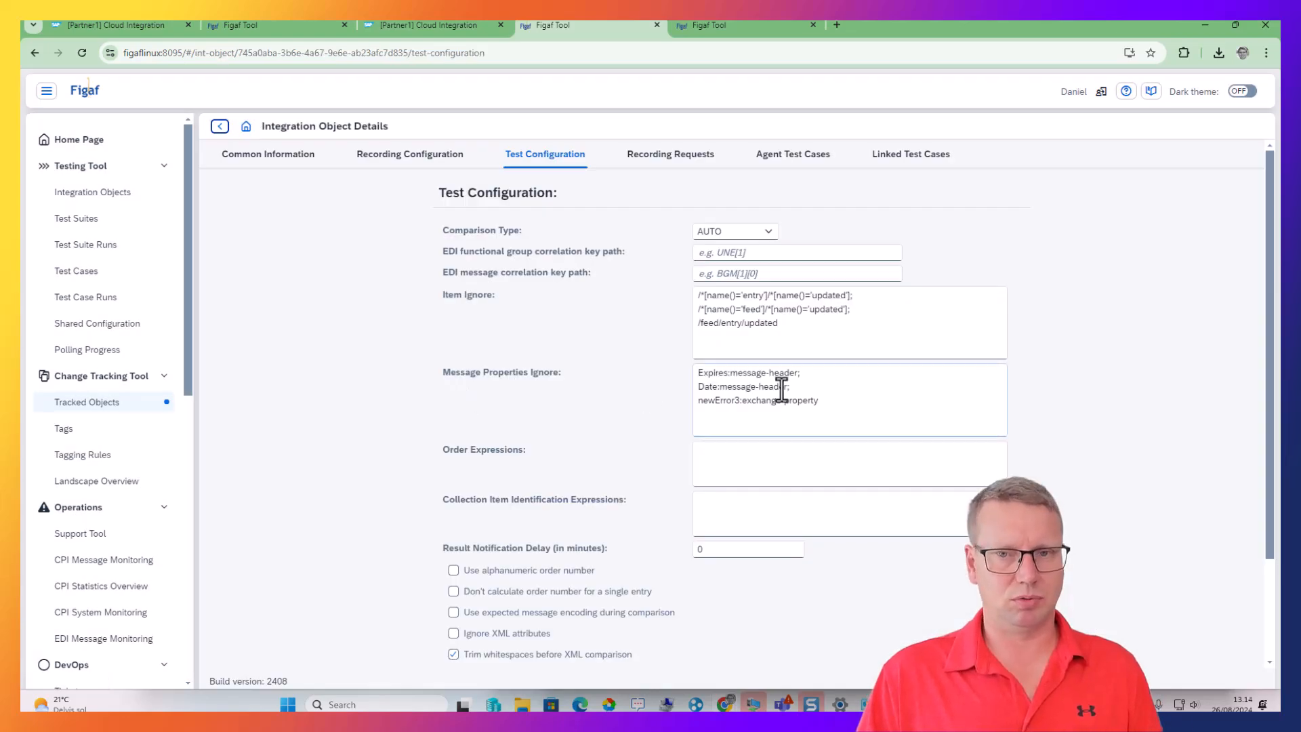
drag(832, 402, 644, 417)
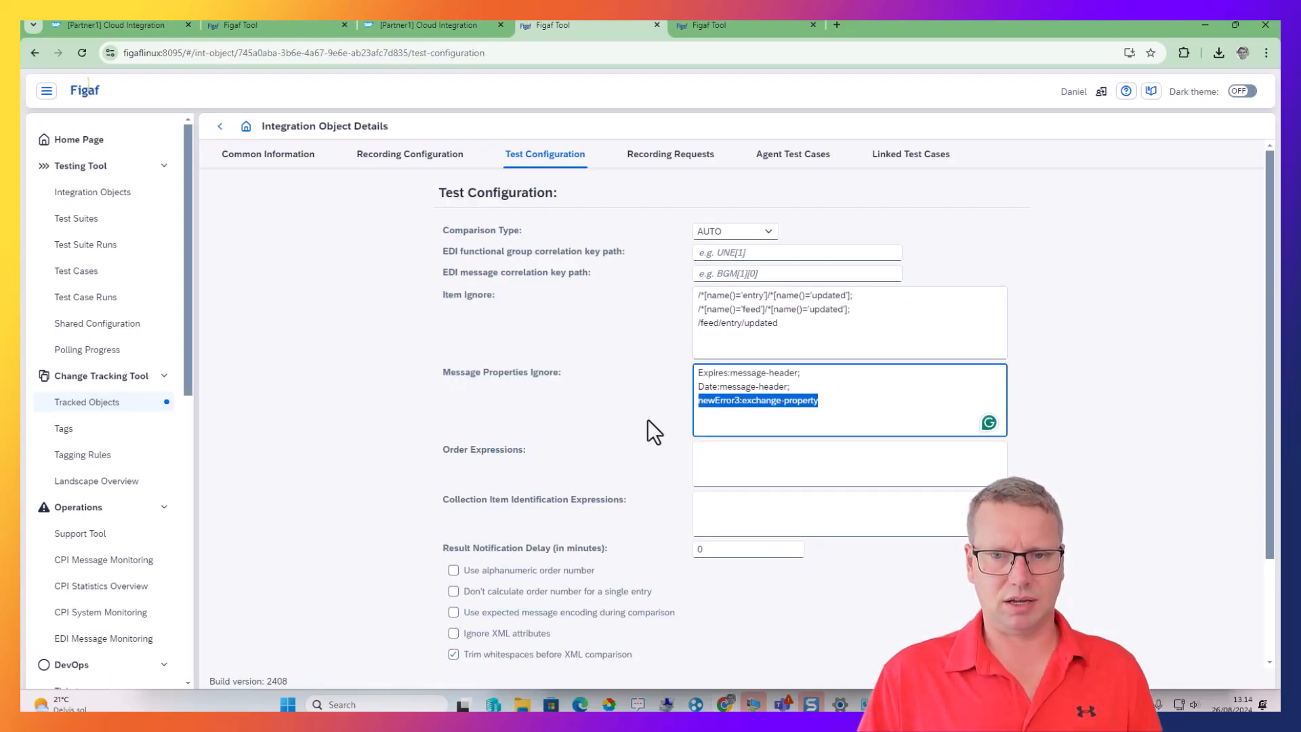
key(BackSpace)
scroll(635, 437, down, 2)
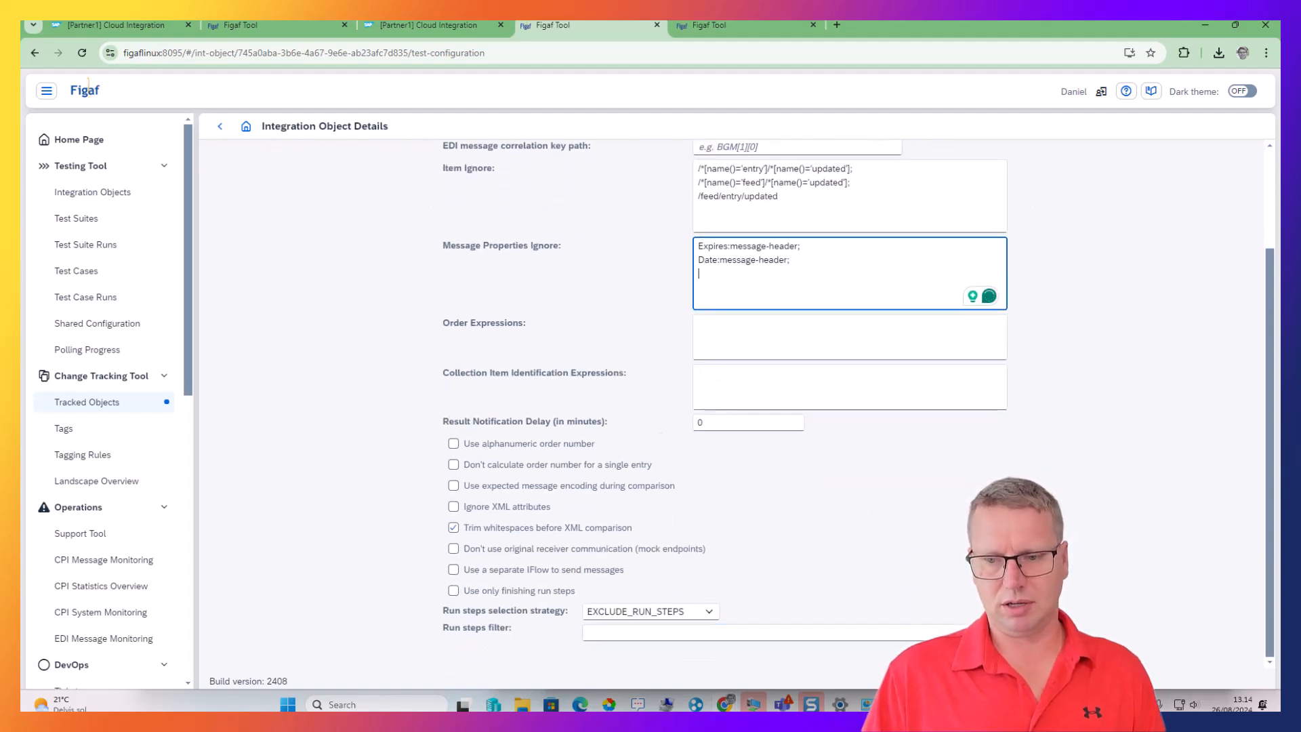
click(993, 655)
click(713, 412)
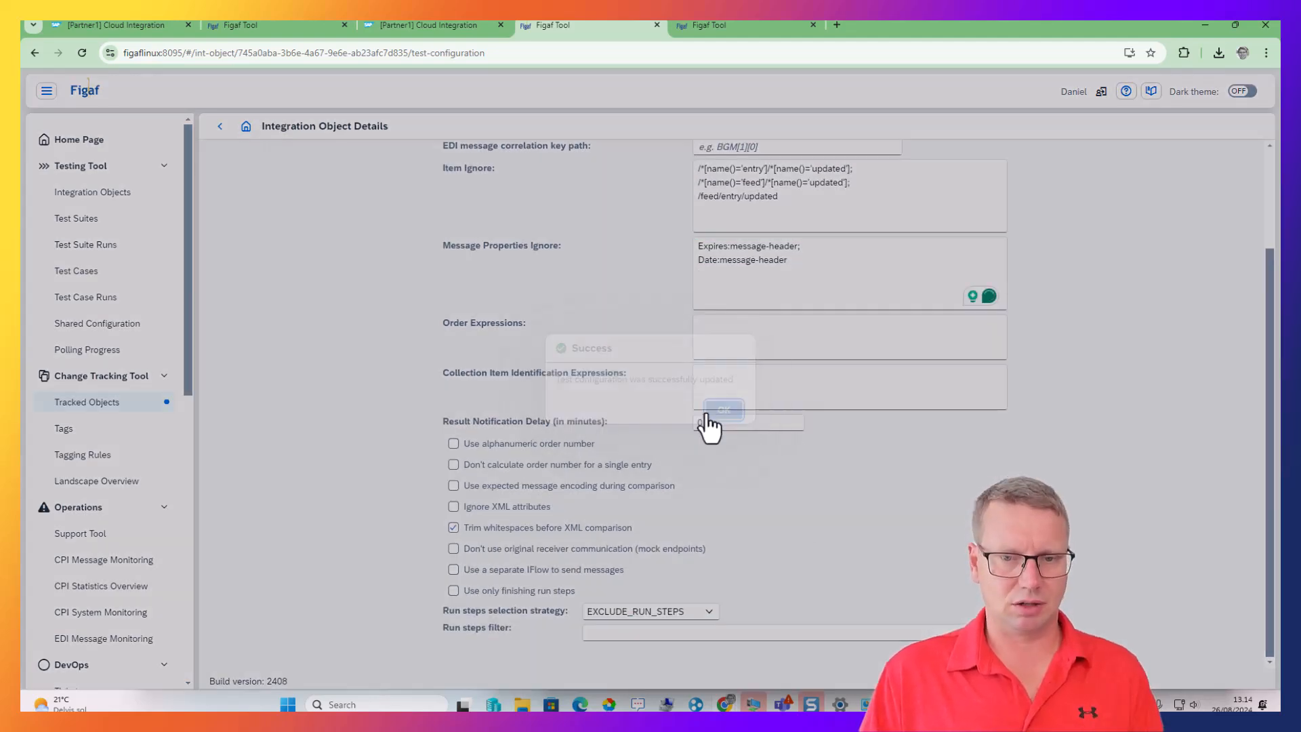
- Rerun the GetCustomersOrder2 test case from its test run and review the ignore settings in the actual test configuration
click(221, 127)
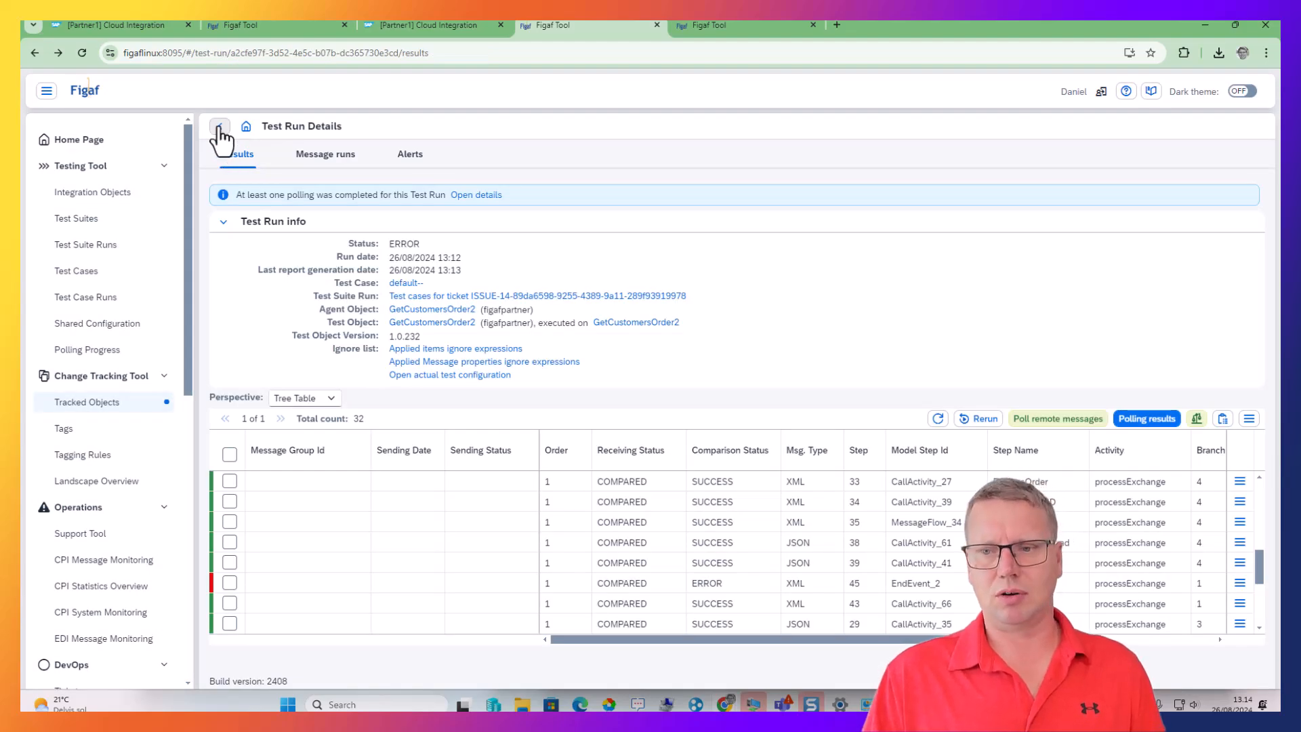
click(981, 423)
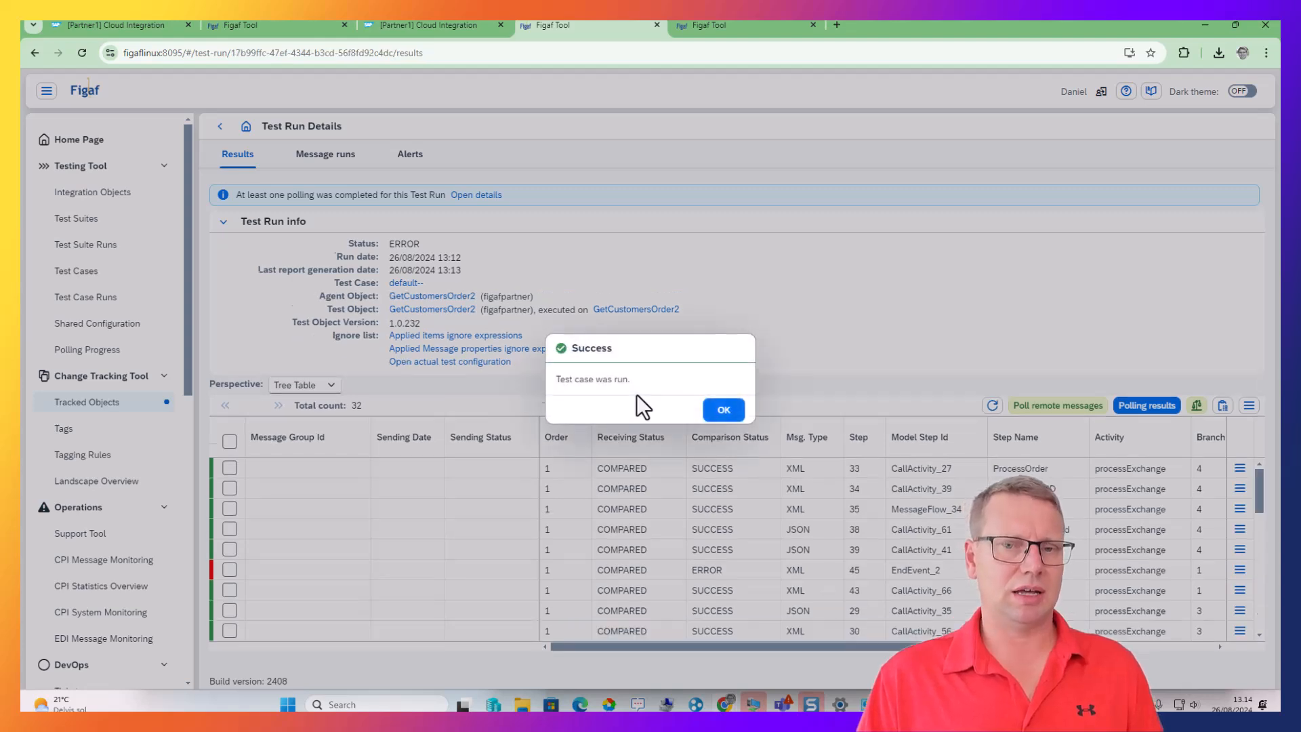
click(716, 410)
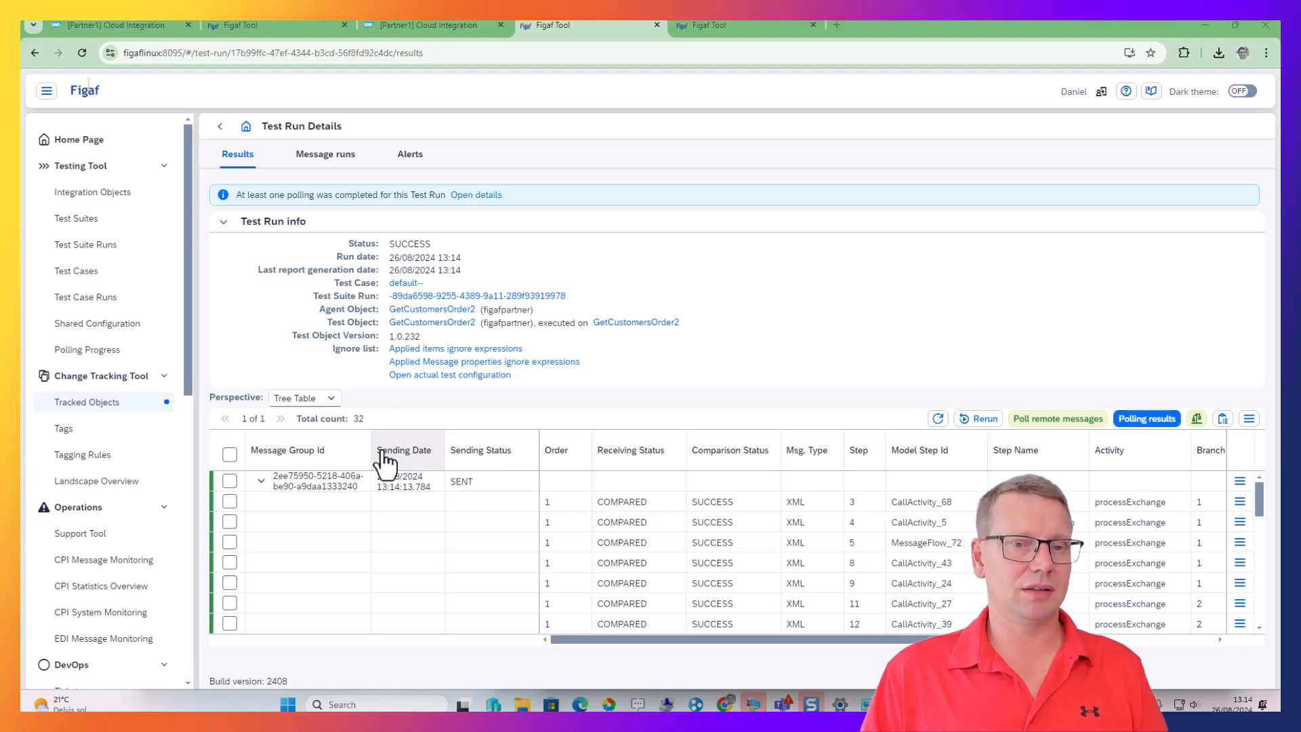
click(464, 375)
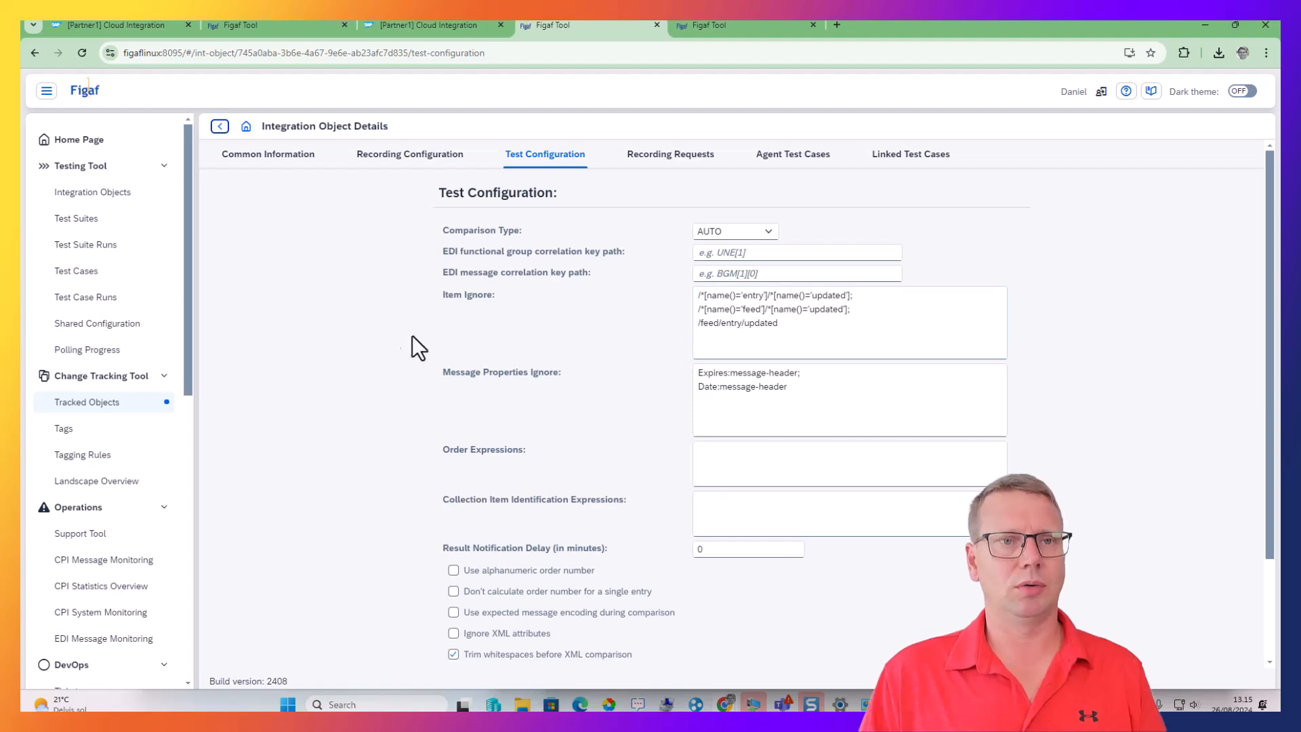
click(221, 128)
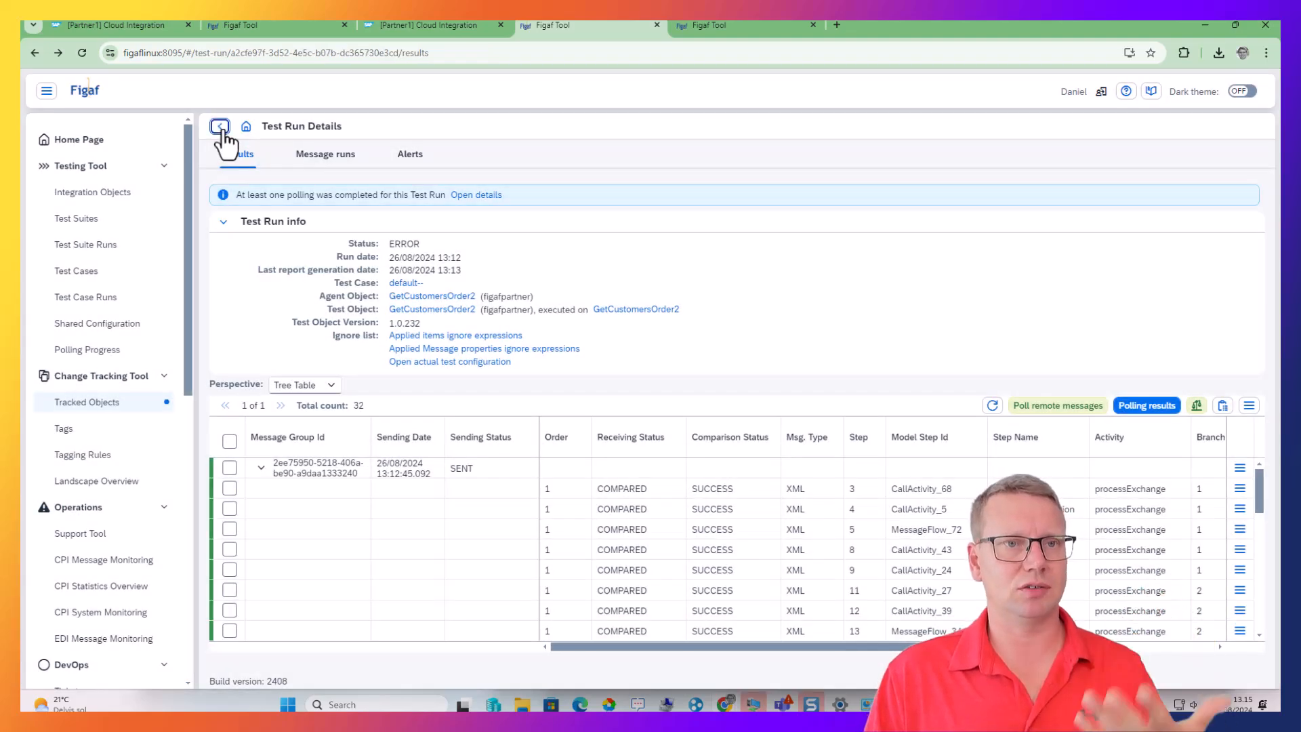
- Return to ticket ISSUE-14, start its transport and open the created transport
click(221, 127)
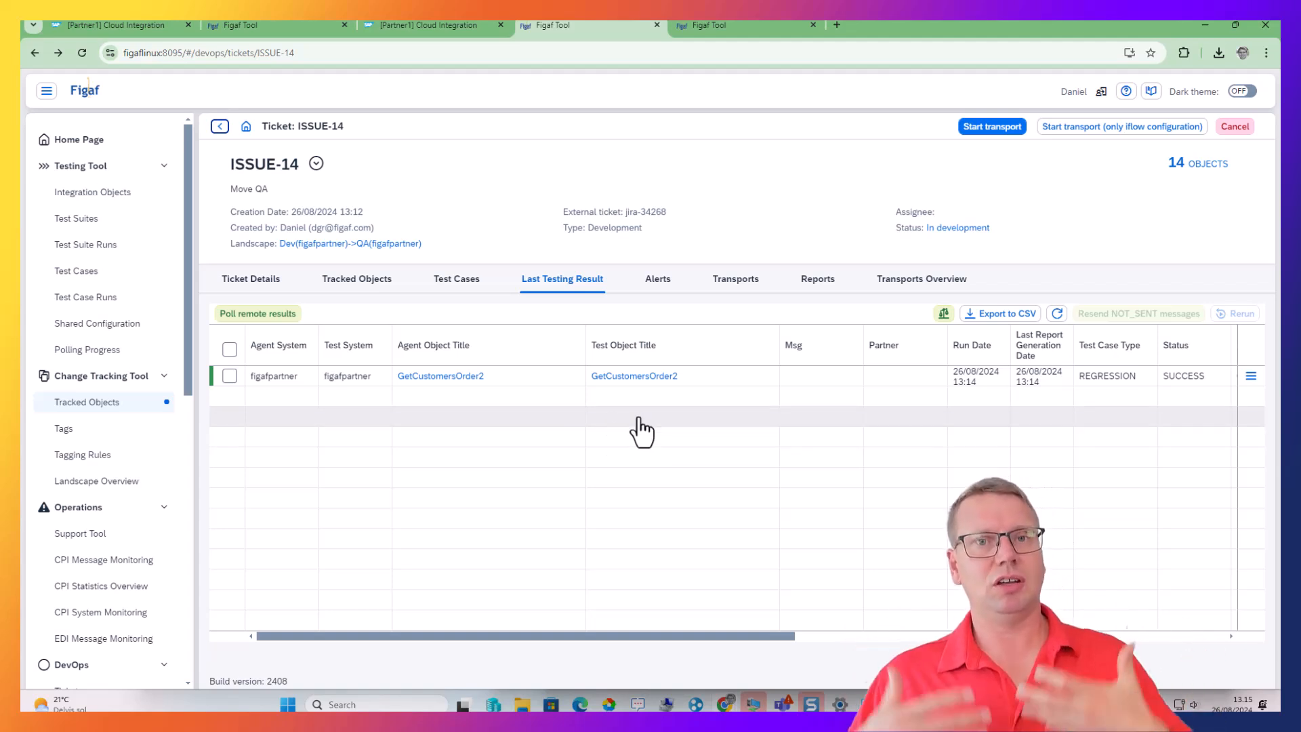
click(965, 131)
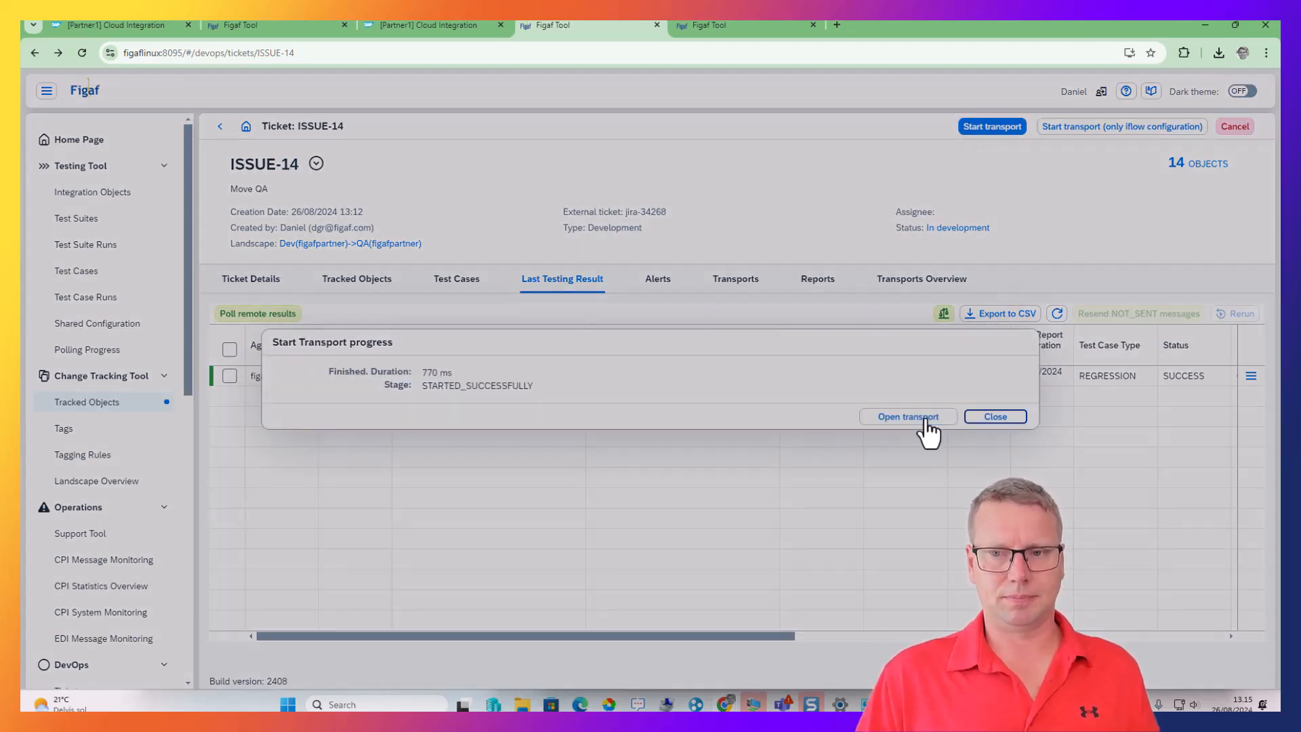
click(926, 418)
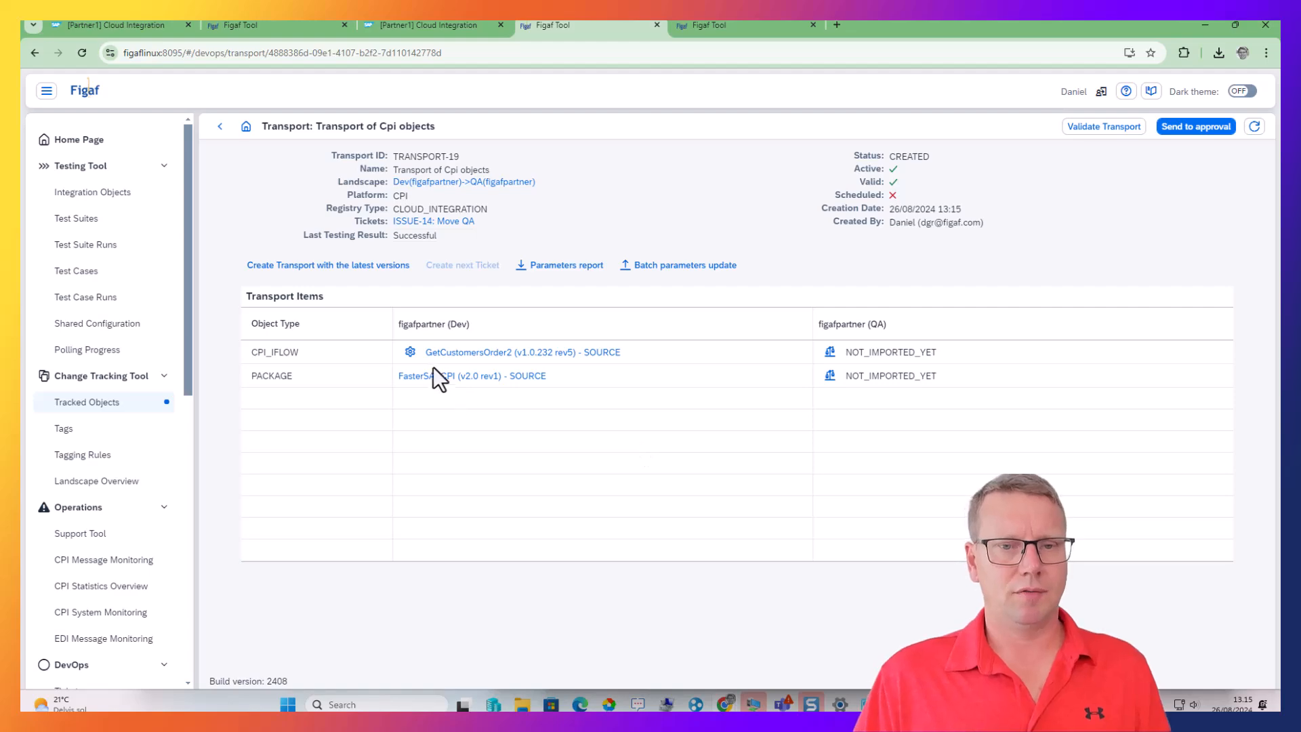
- In the transport configuration of GetCustomersOrder2, make NWODATAHTTP inherit from the source instead of the target and save
click(410, 352)
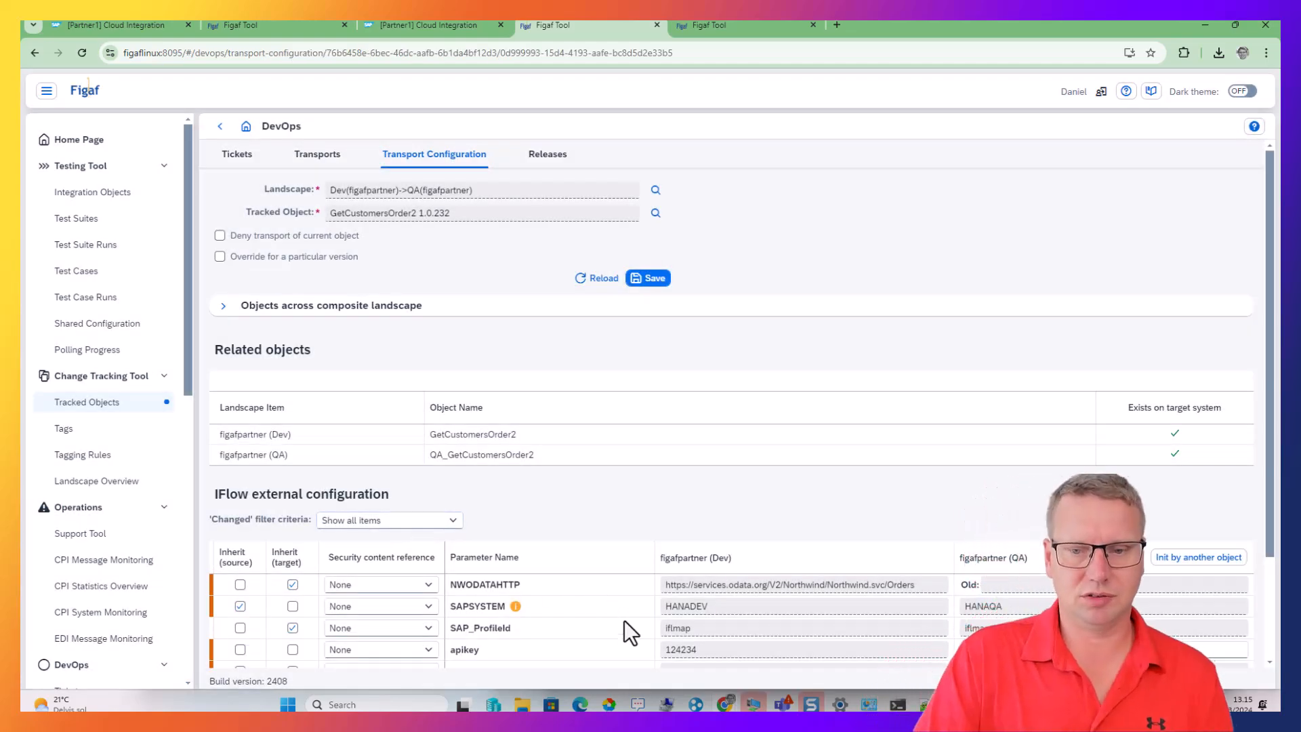
scroll(530, 538, down, 2)
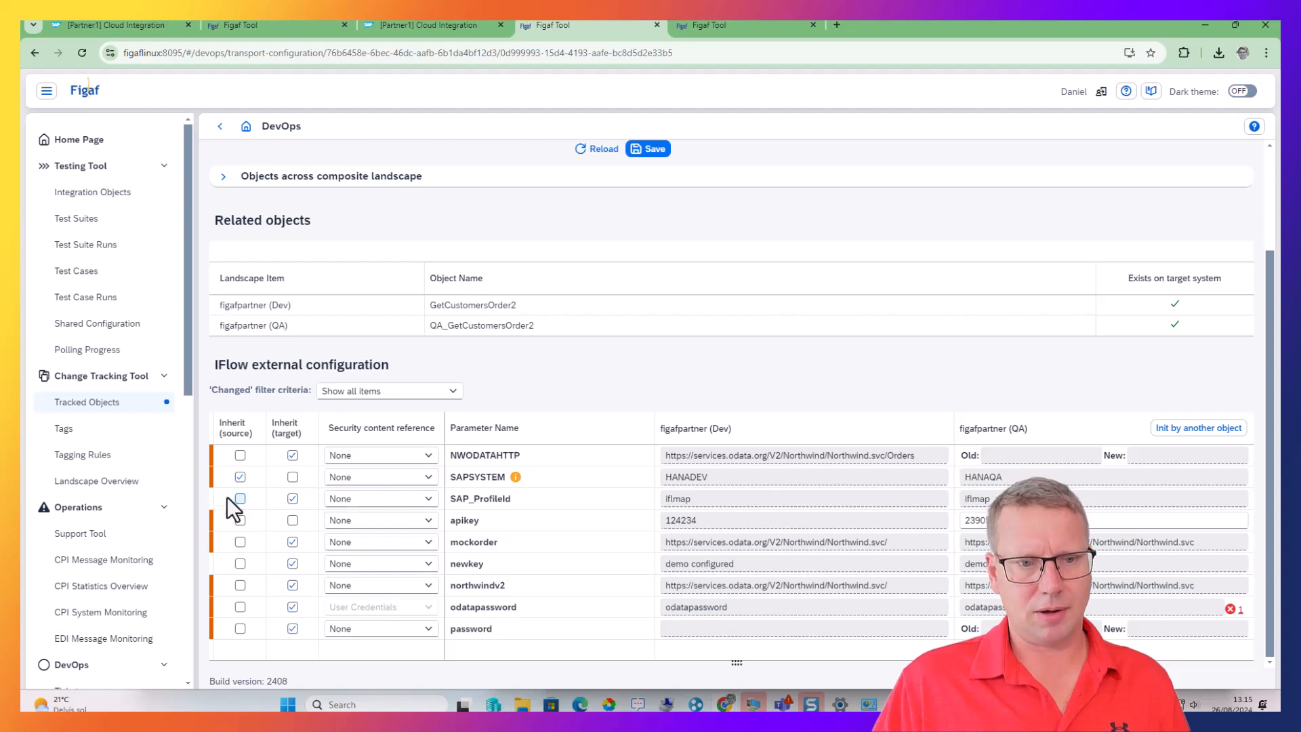
click(292, 455)
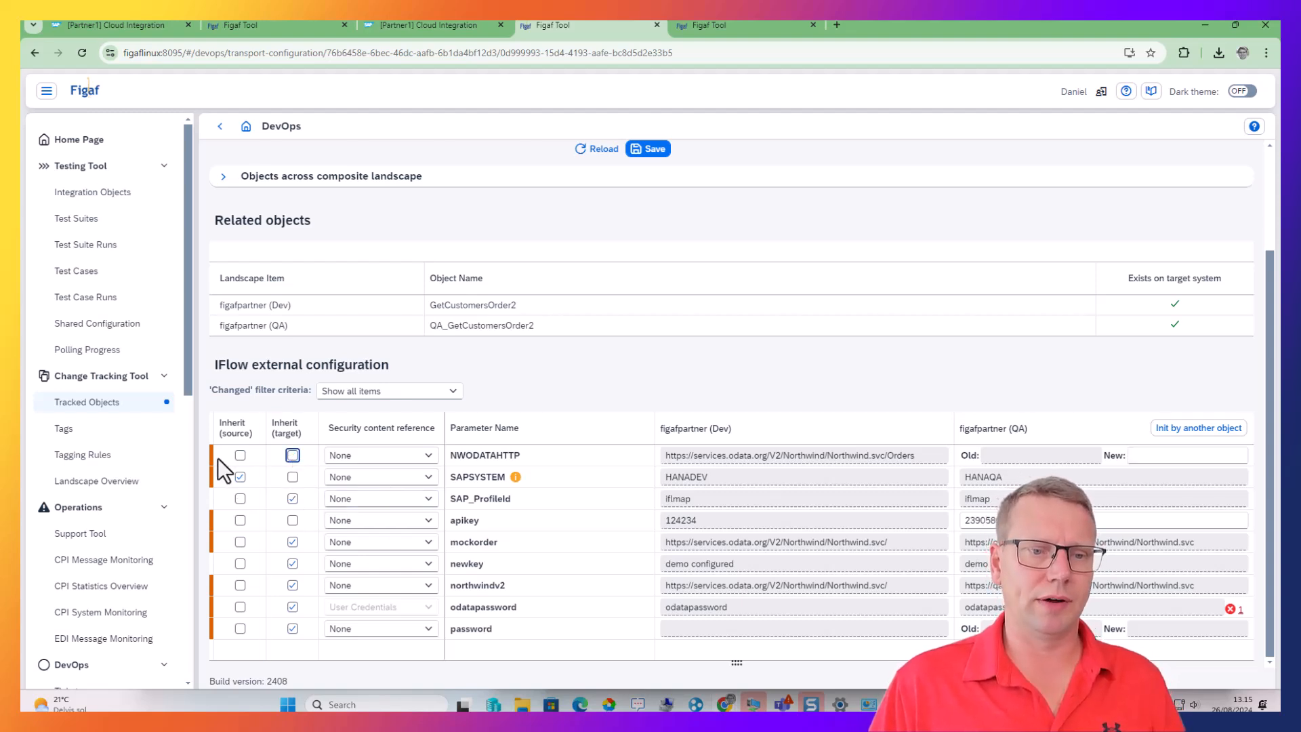
click(240, 456)
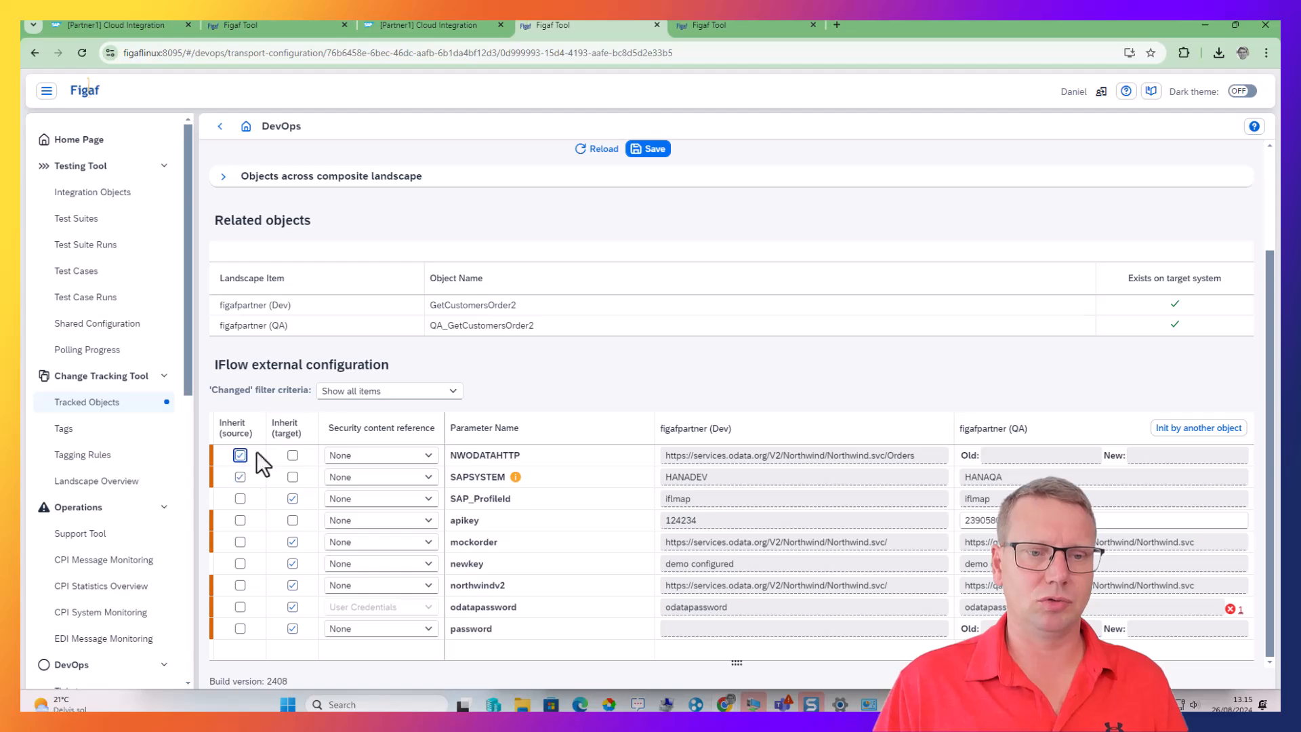
click(650, 153)
click(727, 413)
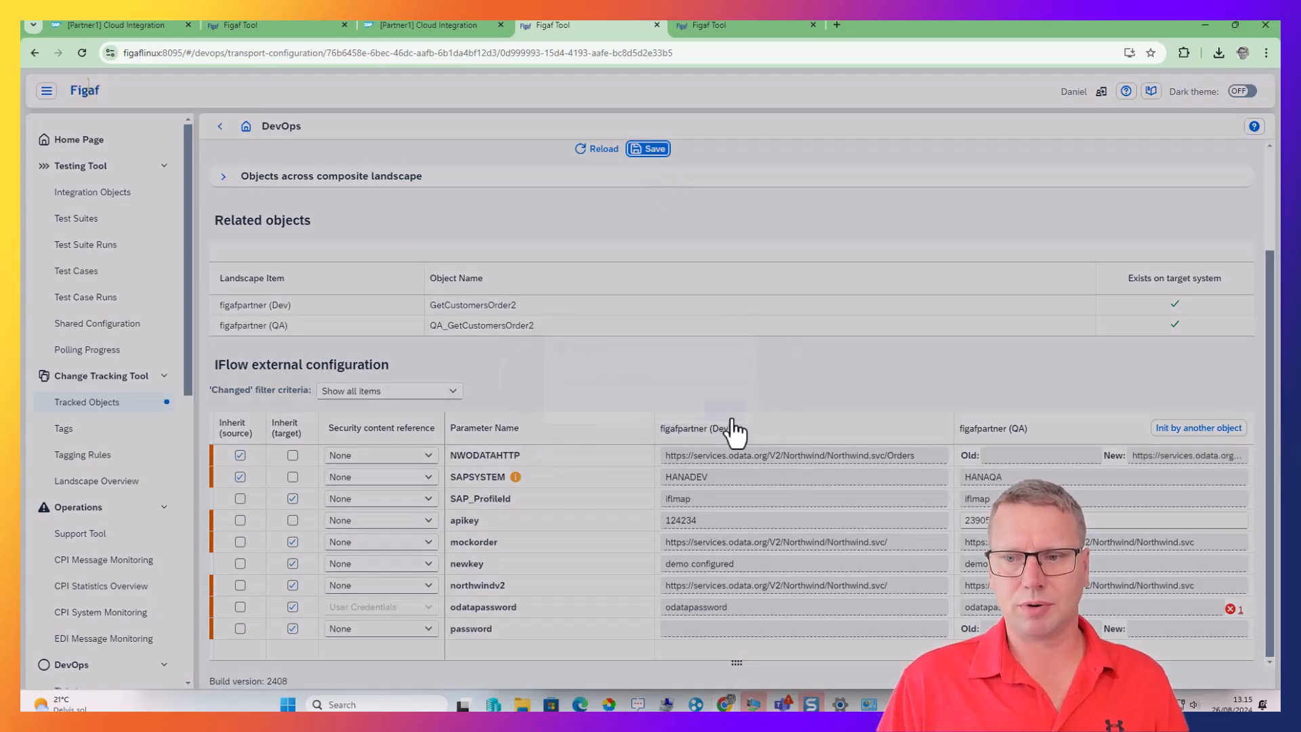
- In the transport's landscape, add a parameter value replacement from services.odata.org in Dev to qservices.odata.org in QA
drag(1170, 459, 1091, 468)
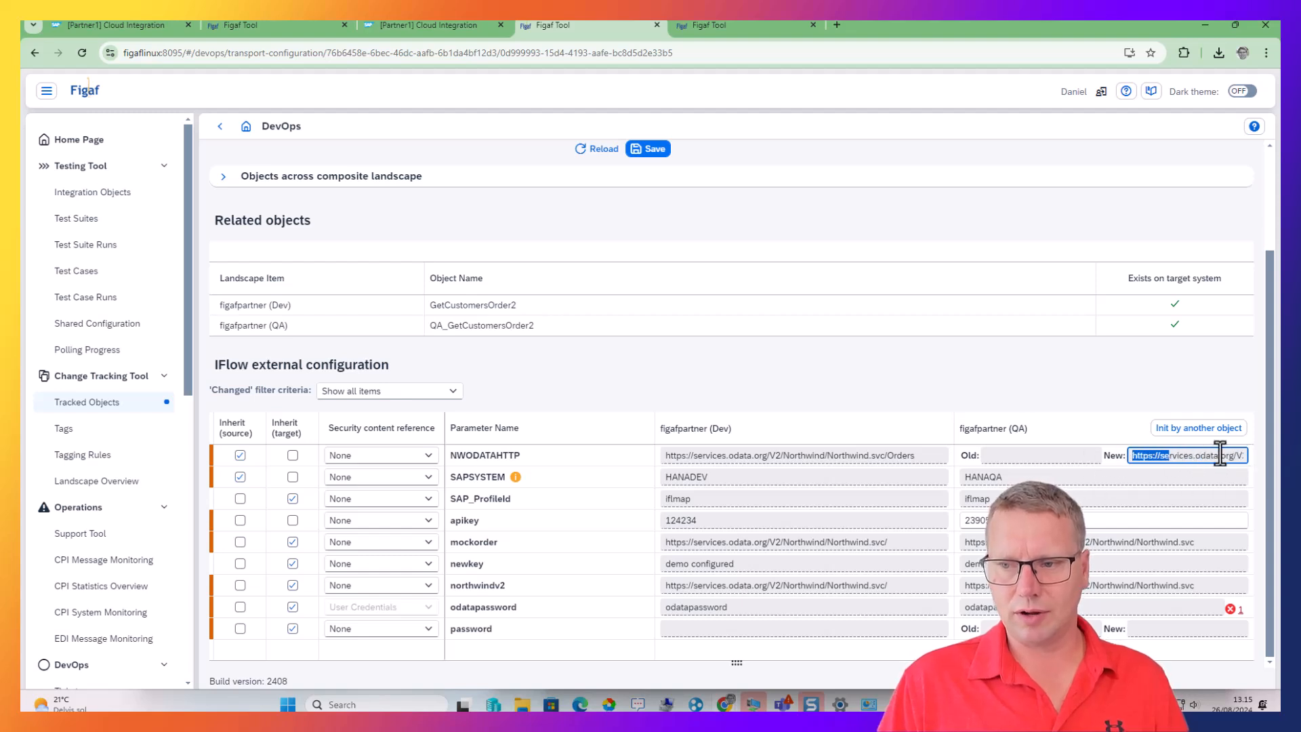
drag(1183, 457, 1163, 457)
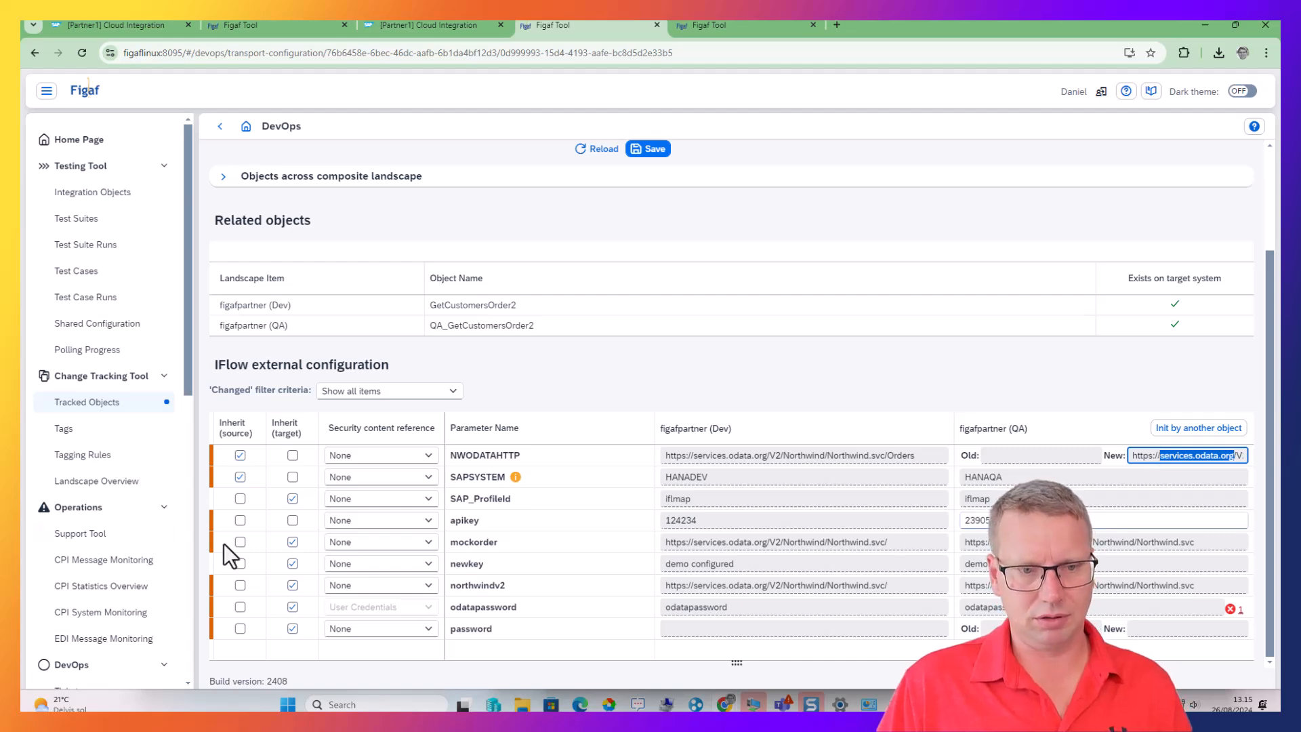
scroll(279, 302, up, 2)
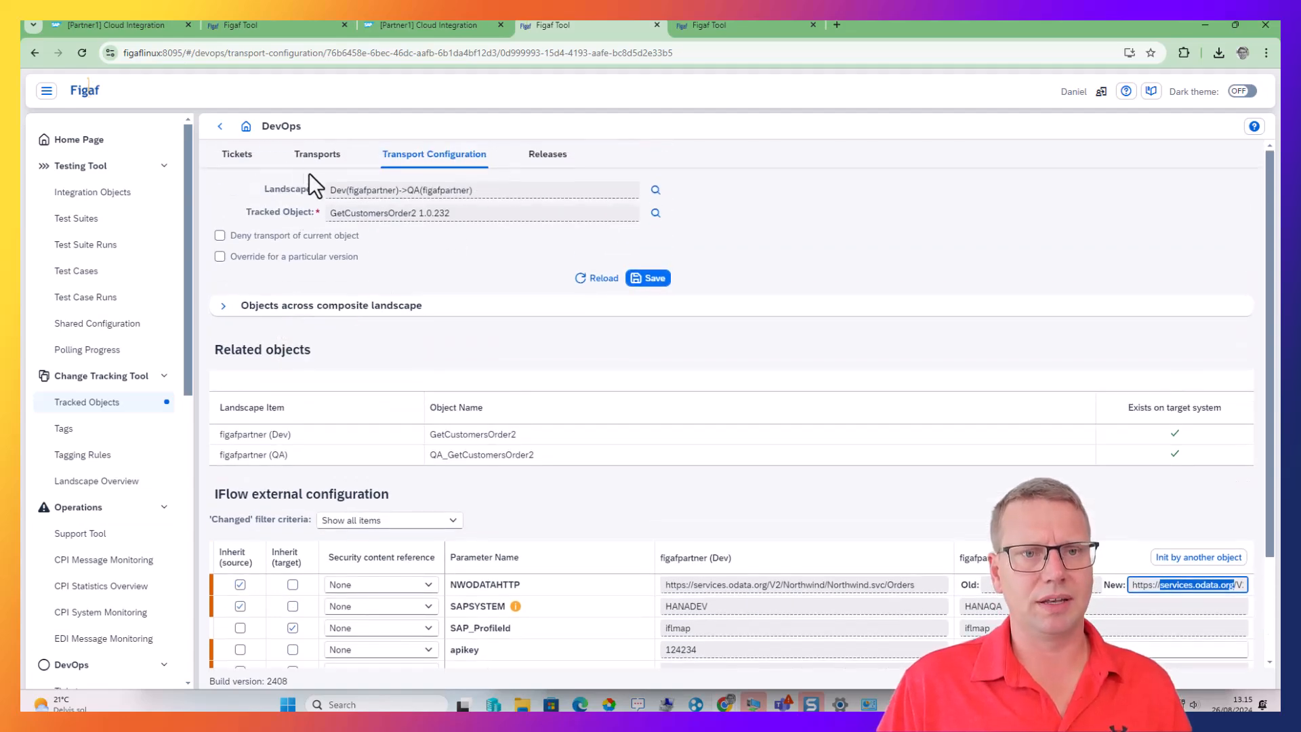
click(220, 127)
click(535, 179)
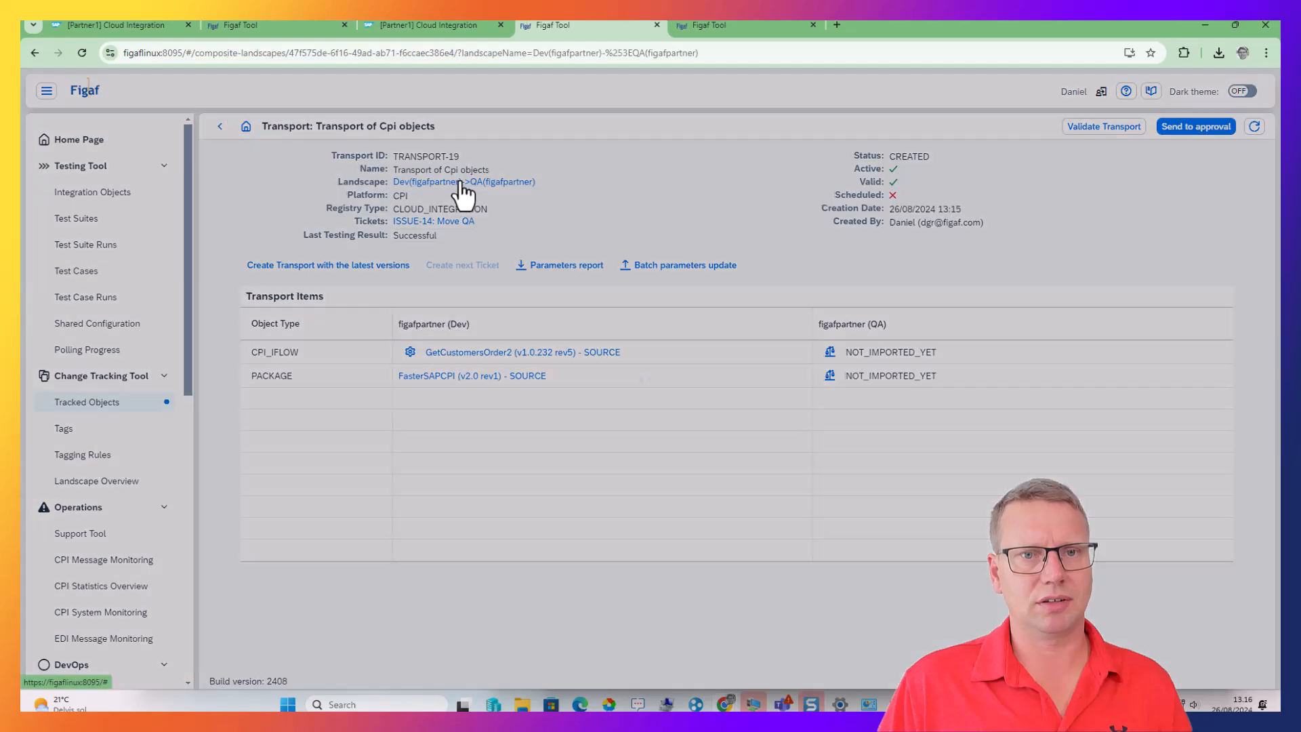
scroll(499, 450, down, 10)
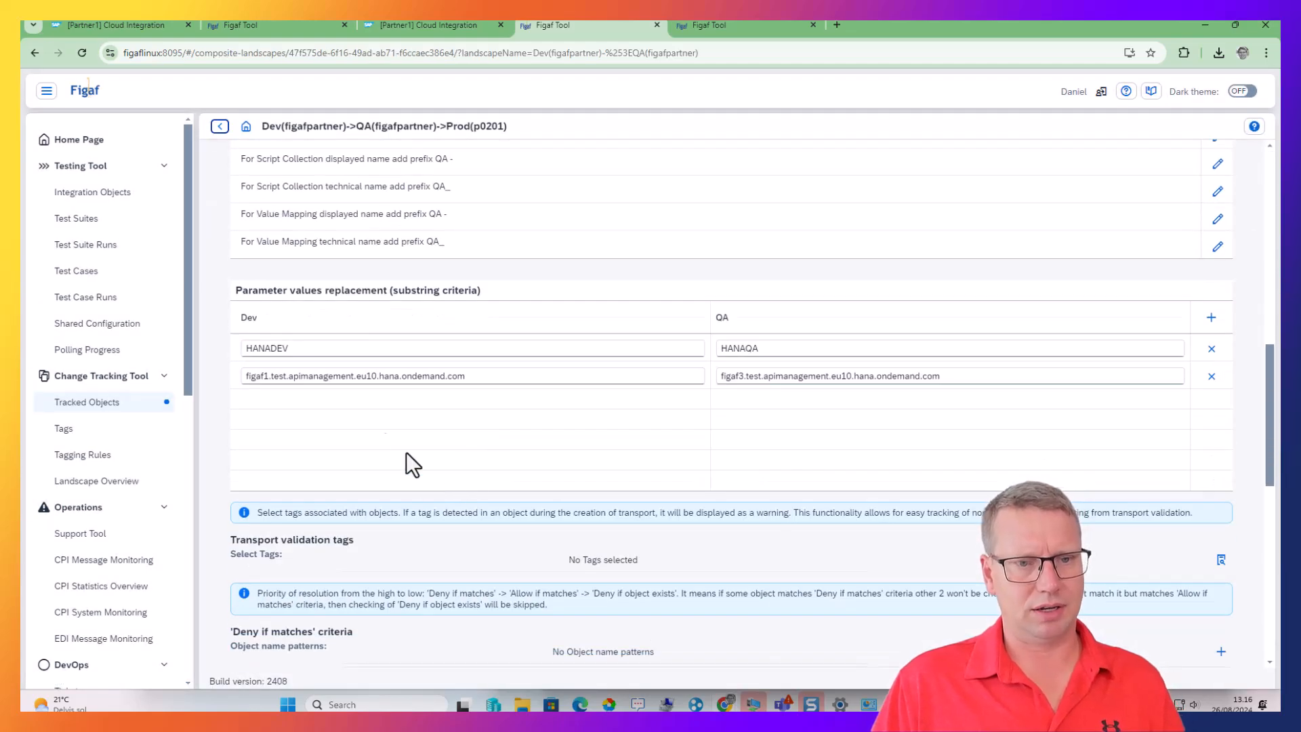
click(1205, 318)
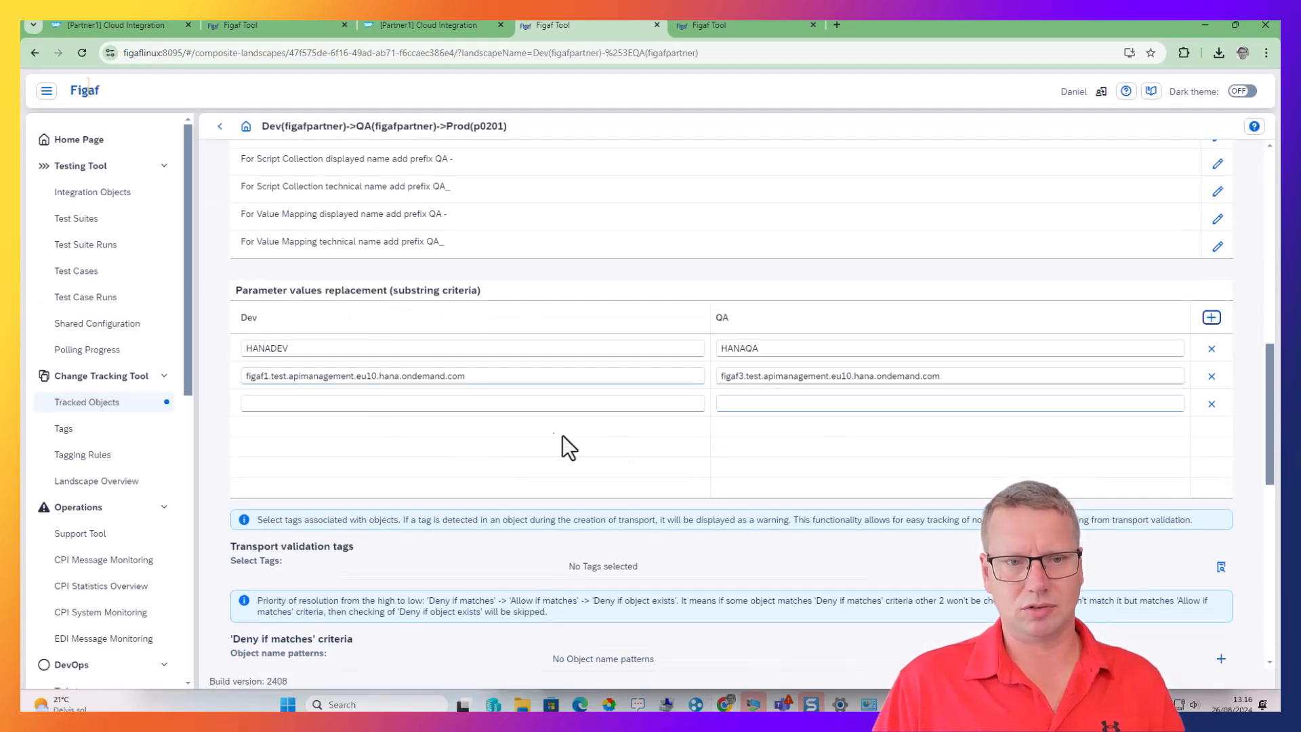
click(519, 404)
text(services.odata.org)
click(792, 402)
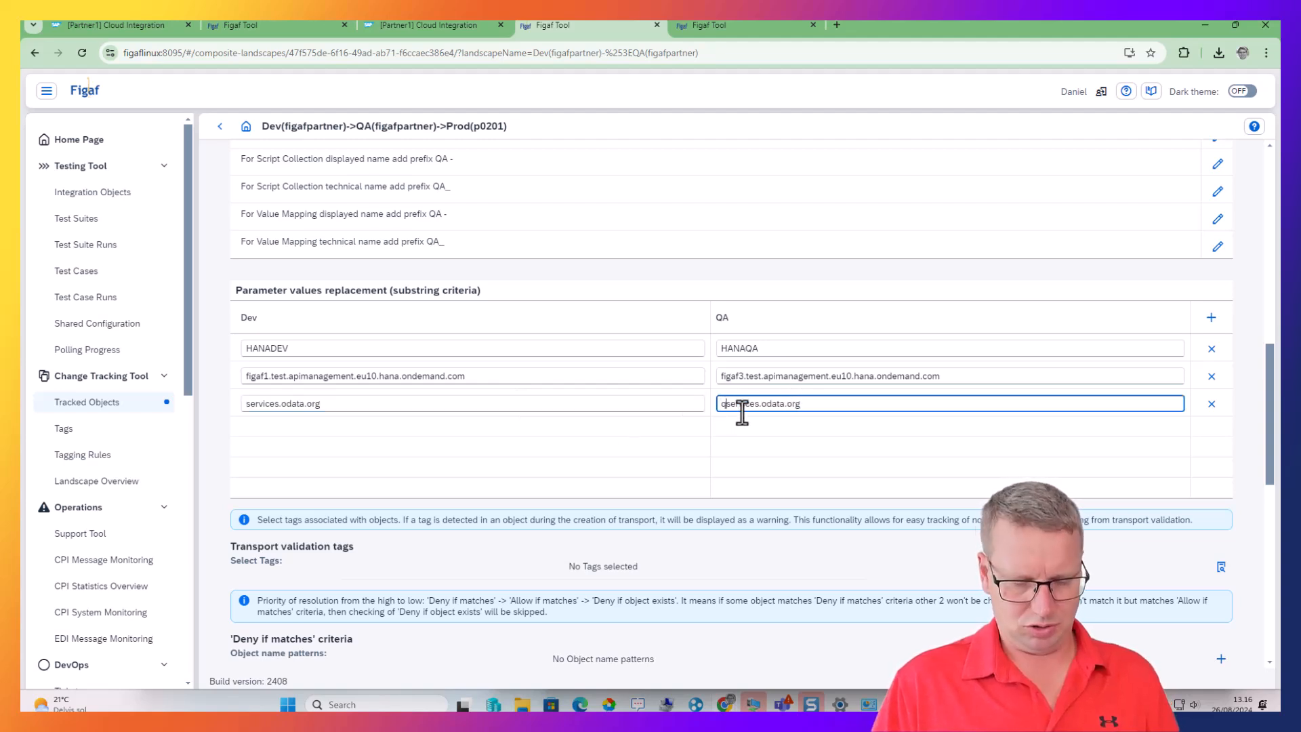
- Submit and confirm the updated composite landscape configuration, and return to the transport
scroll(813, 365, up, 10)
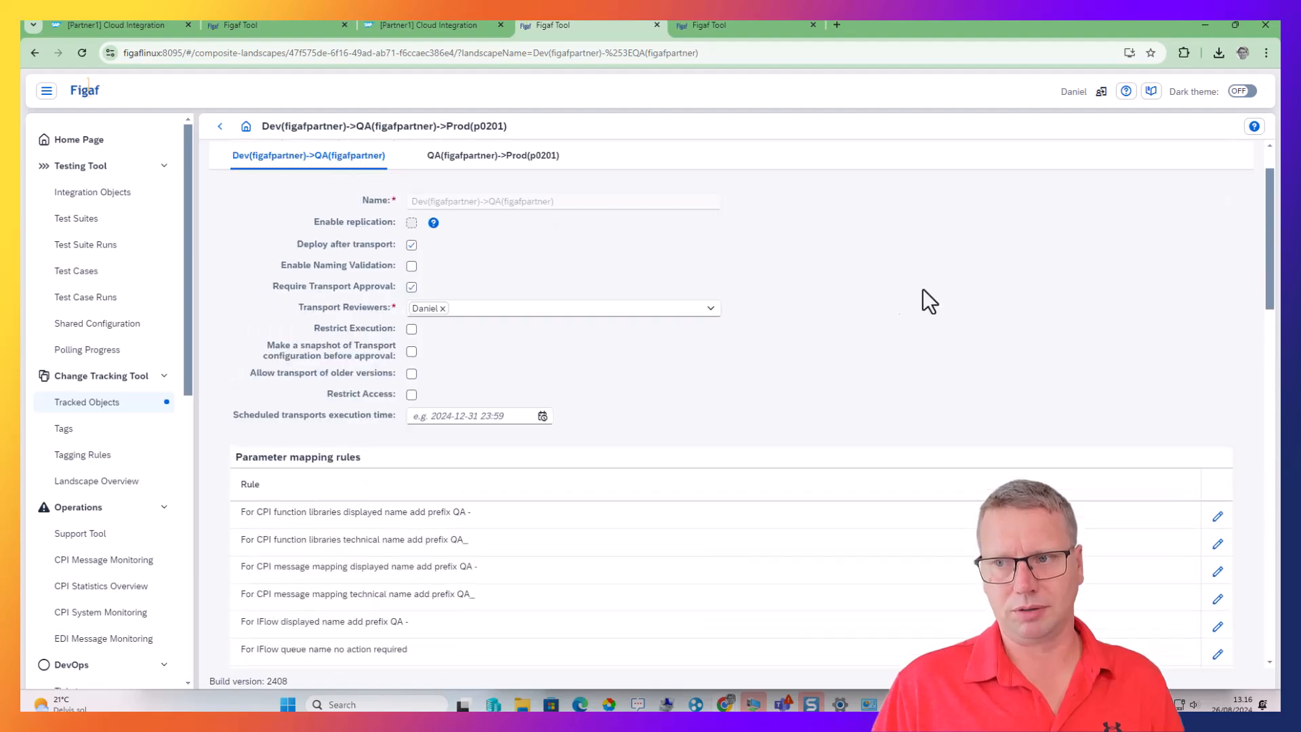
click(1152, 188)
click(748, 420)
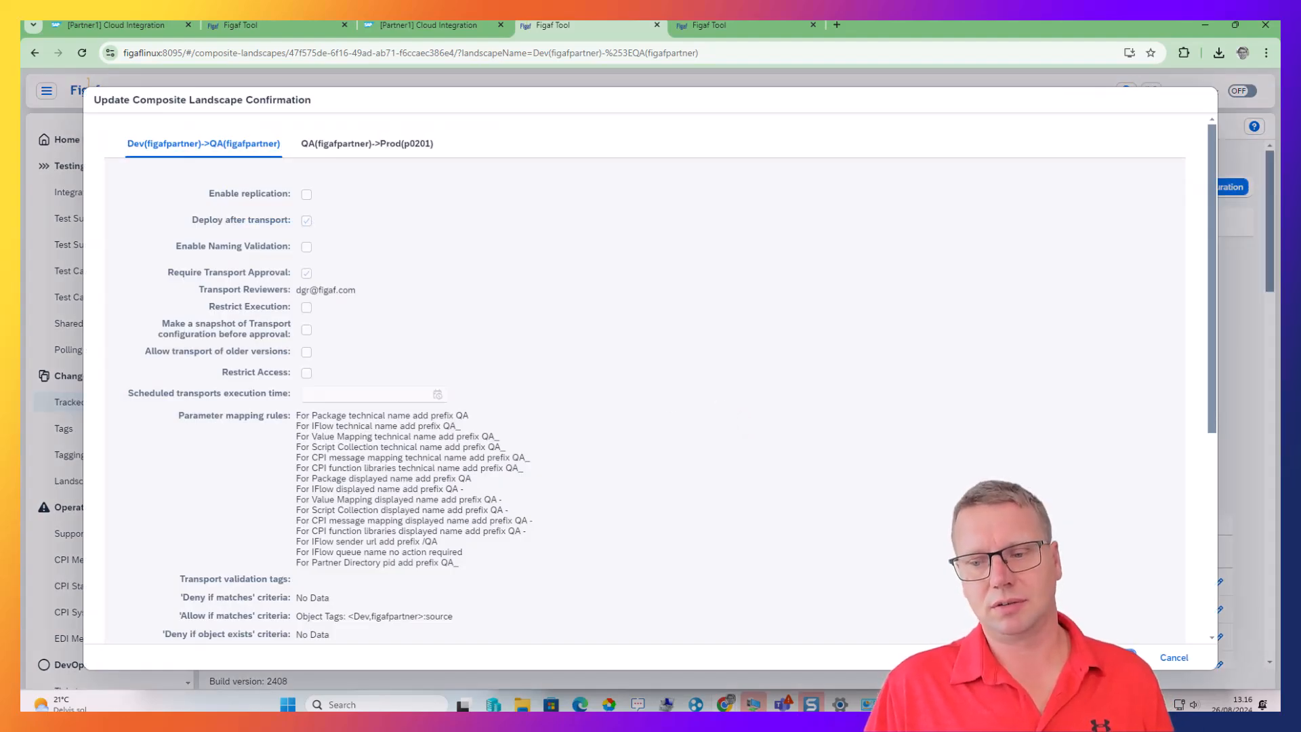
click(1116, 657)
click(855, 407)
click(218, 127)
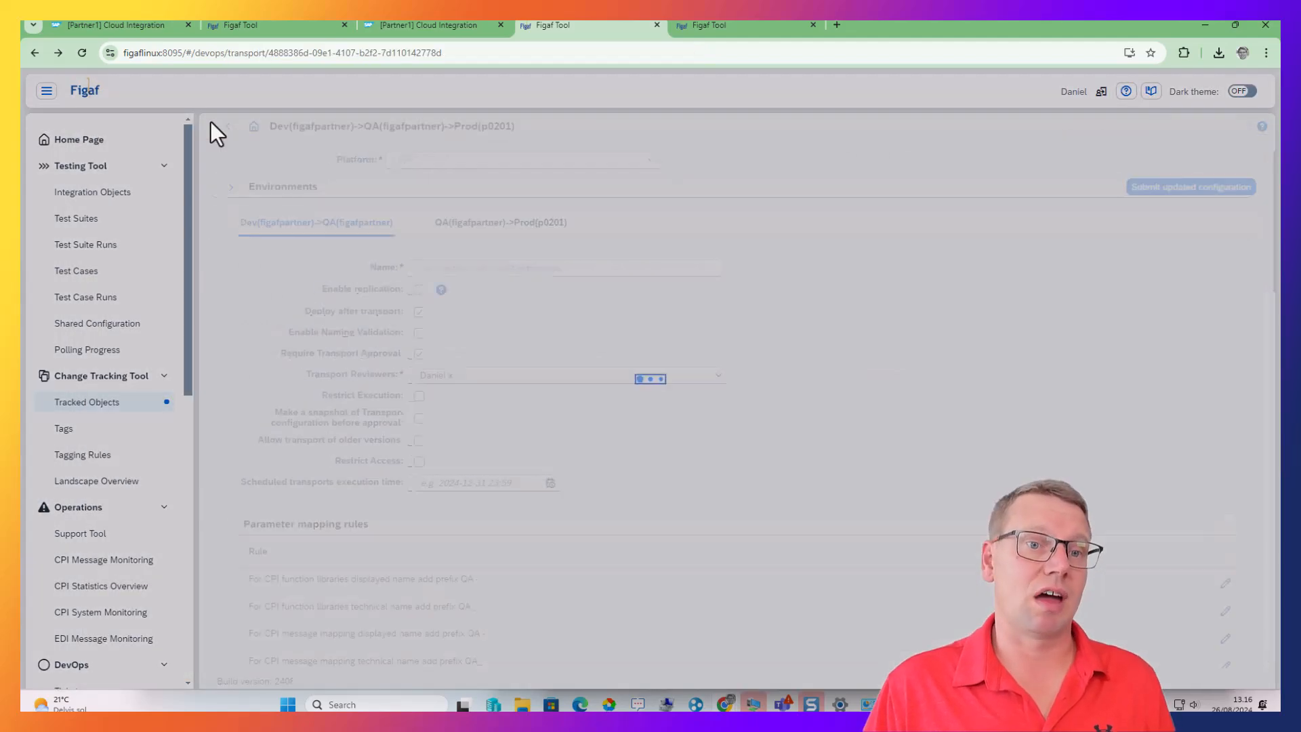
- Open the transport configuration of GetCustomersOrder2 and enter a new QA value for the API key parameter
click(410, 352)
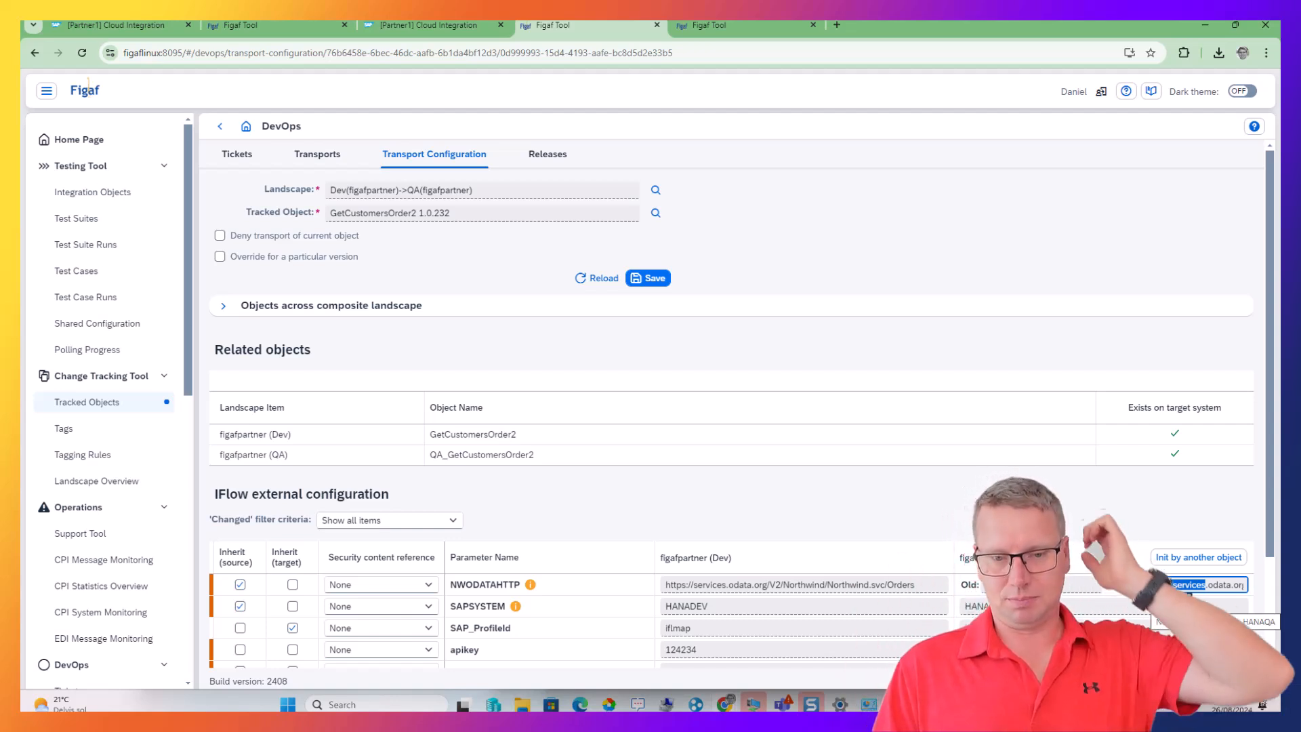
drag(703, 607, 697, 606)
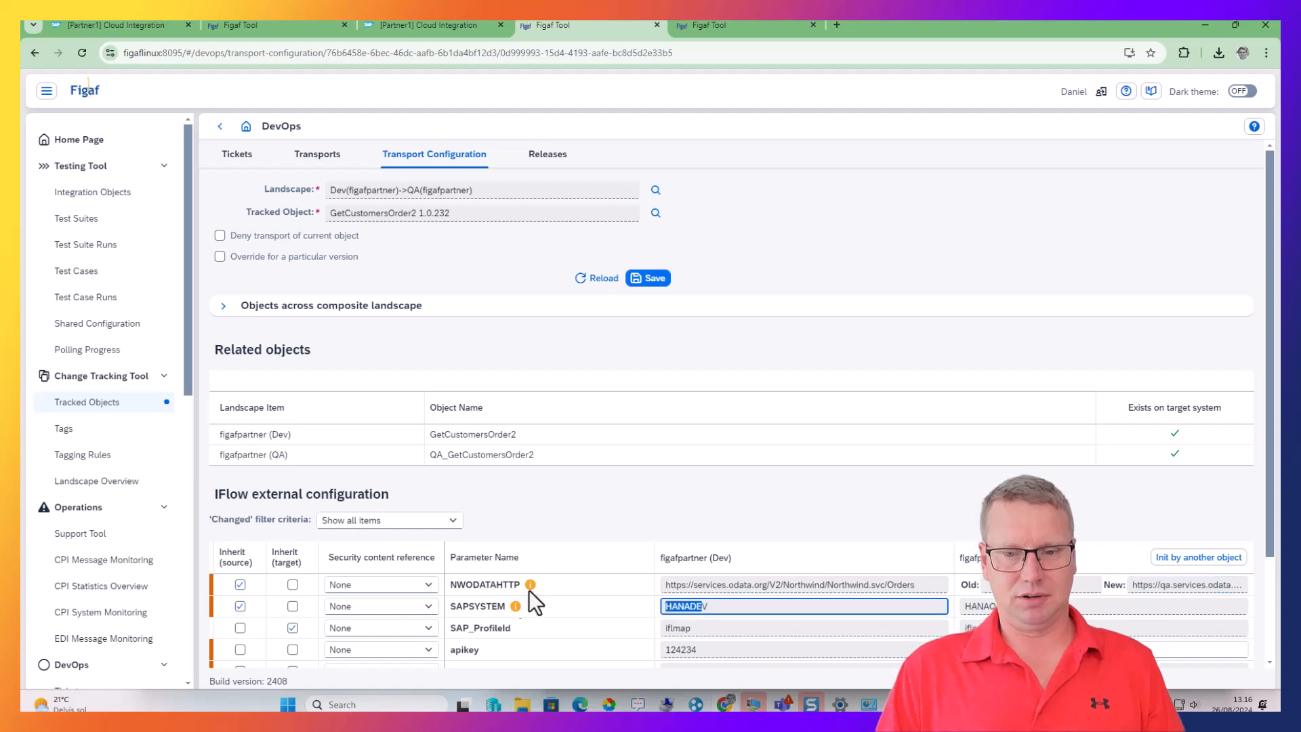
scroll(556, 640, down, 2)
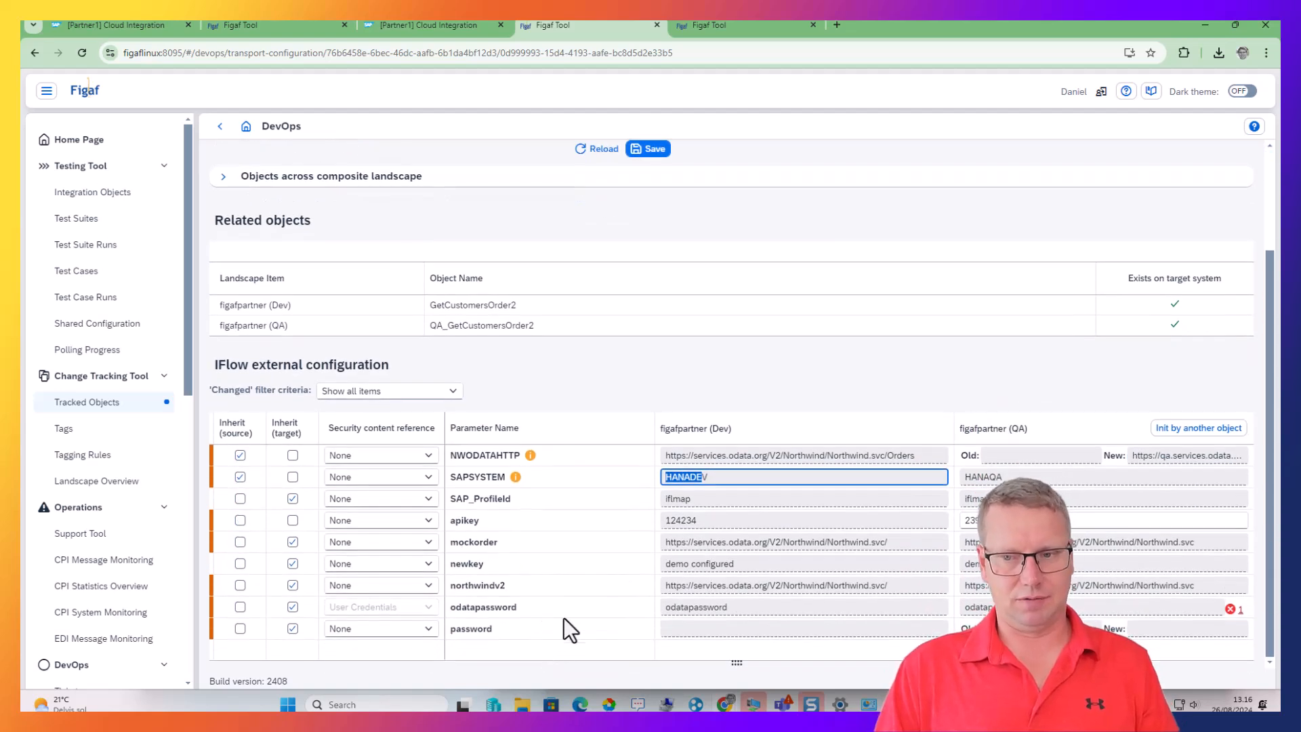
click(1024, 521)
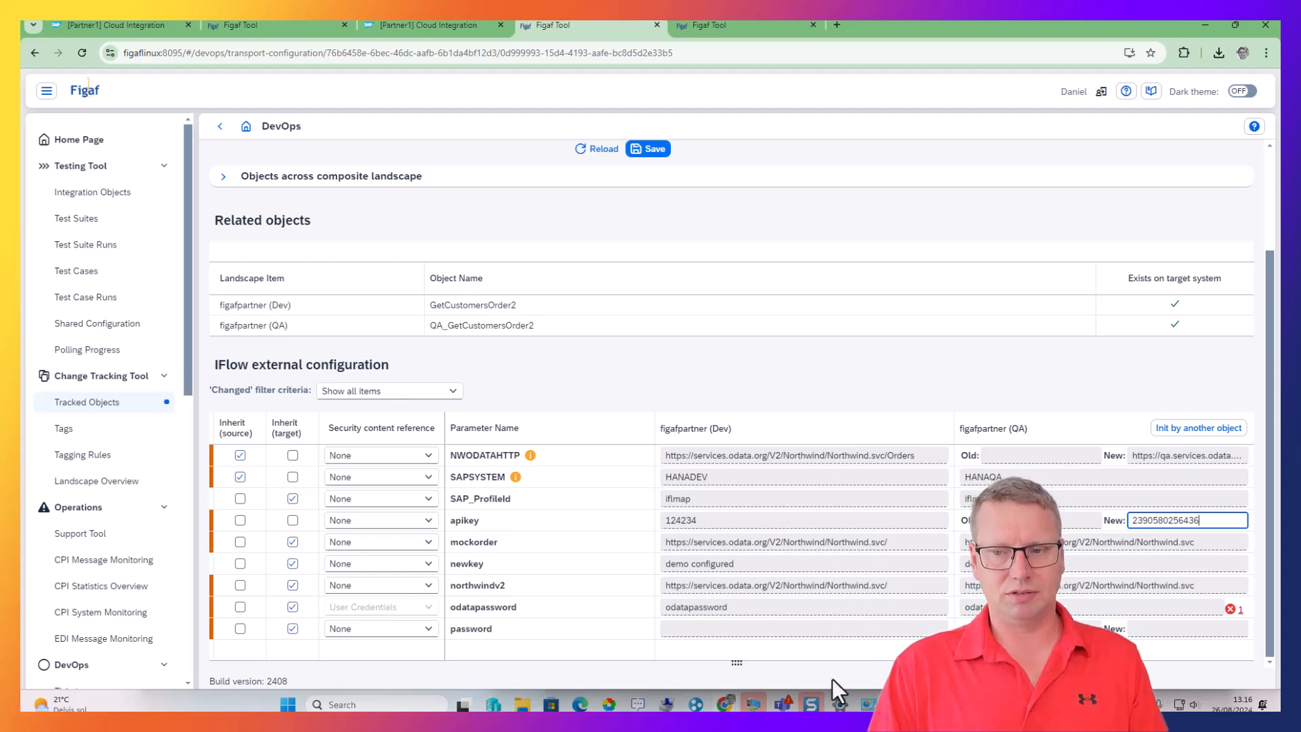
- Check the error on the odatapassword parameter, save the transport configuration and return to the transport
click(1237, 608)
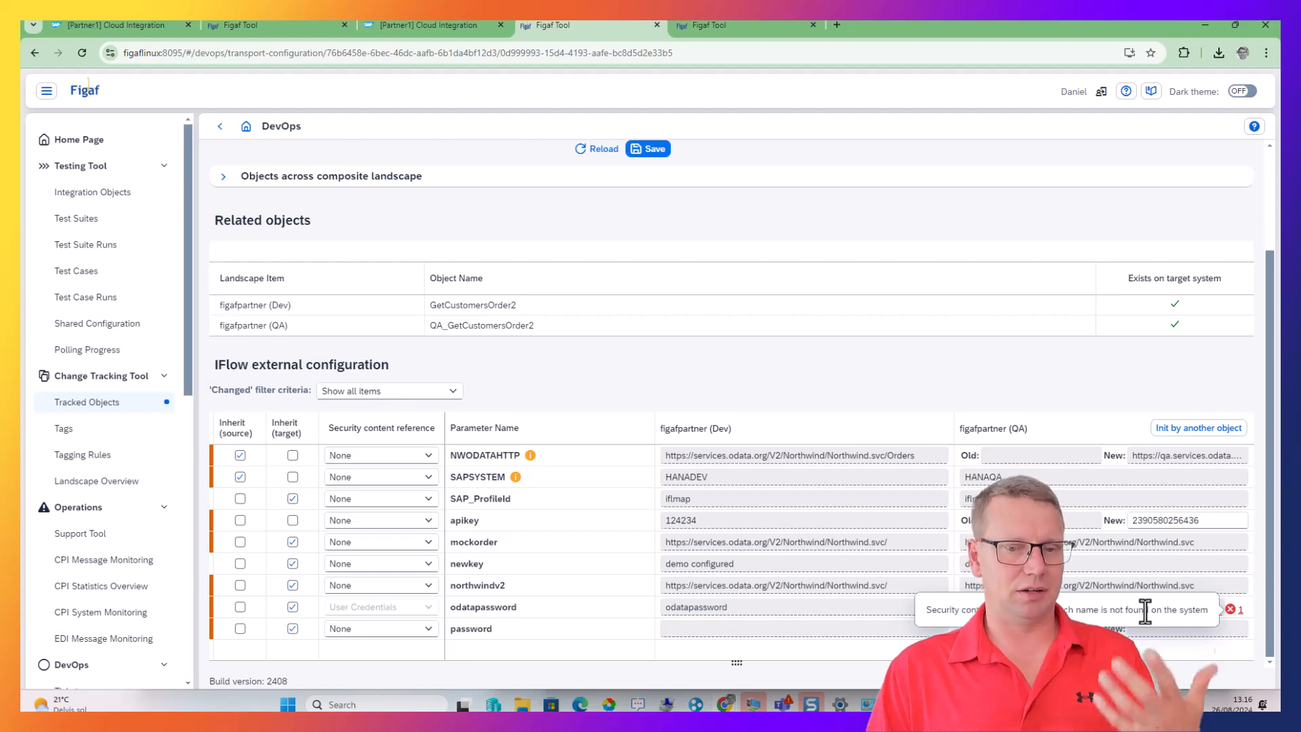
click(427, 648)
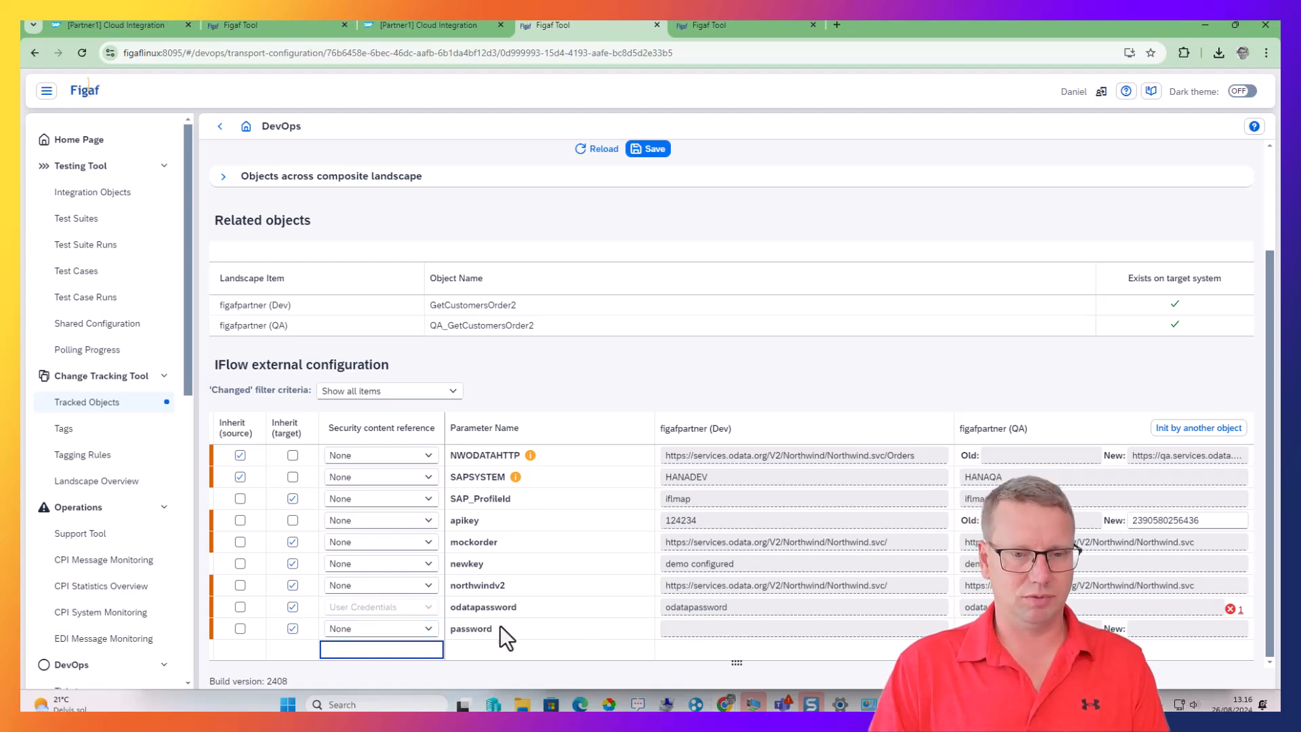
click(667, 151)
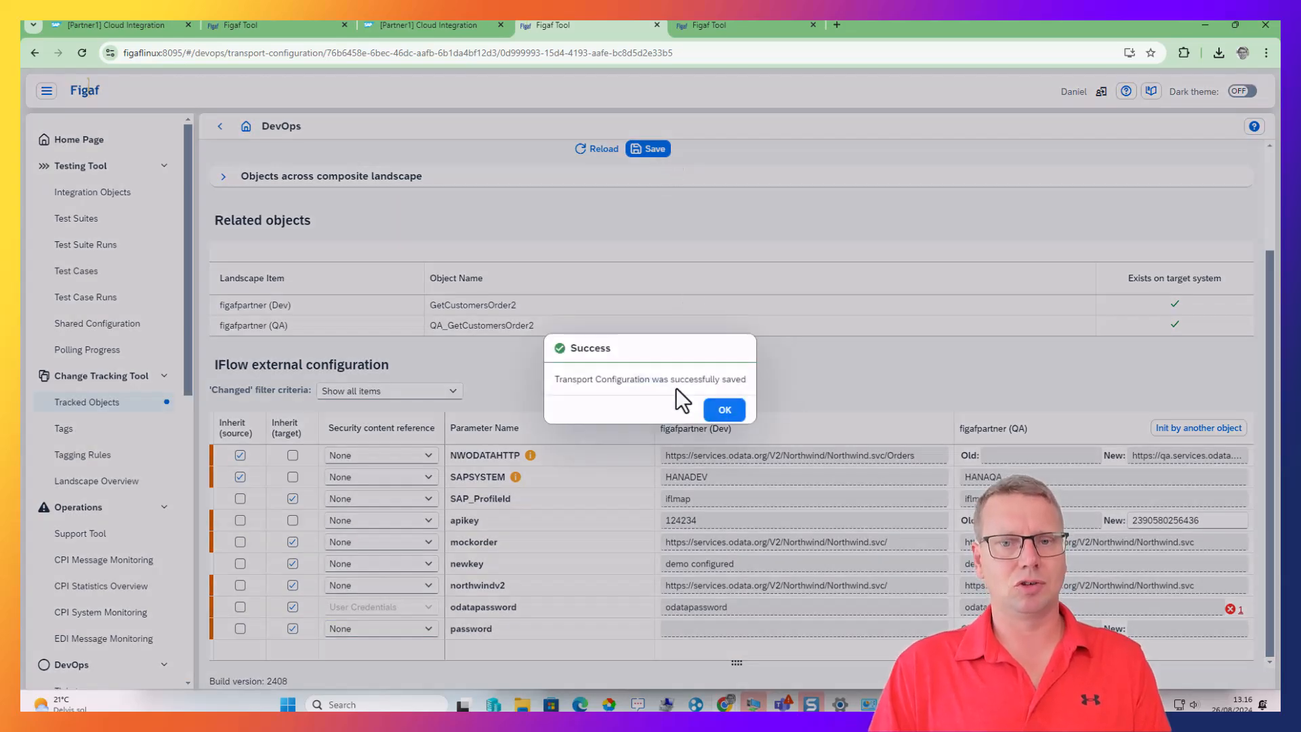
click(723, 409)
click(229, 127)
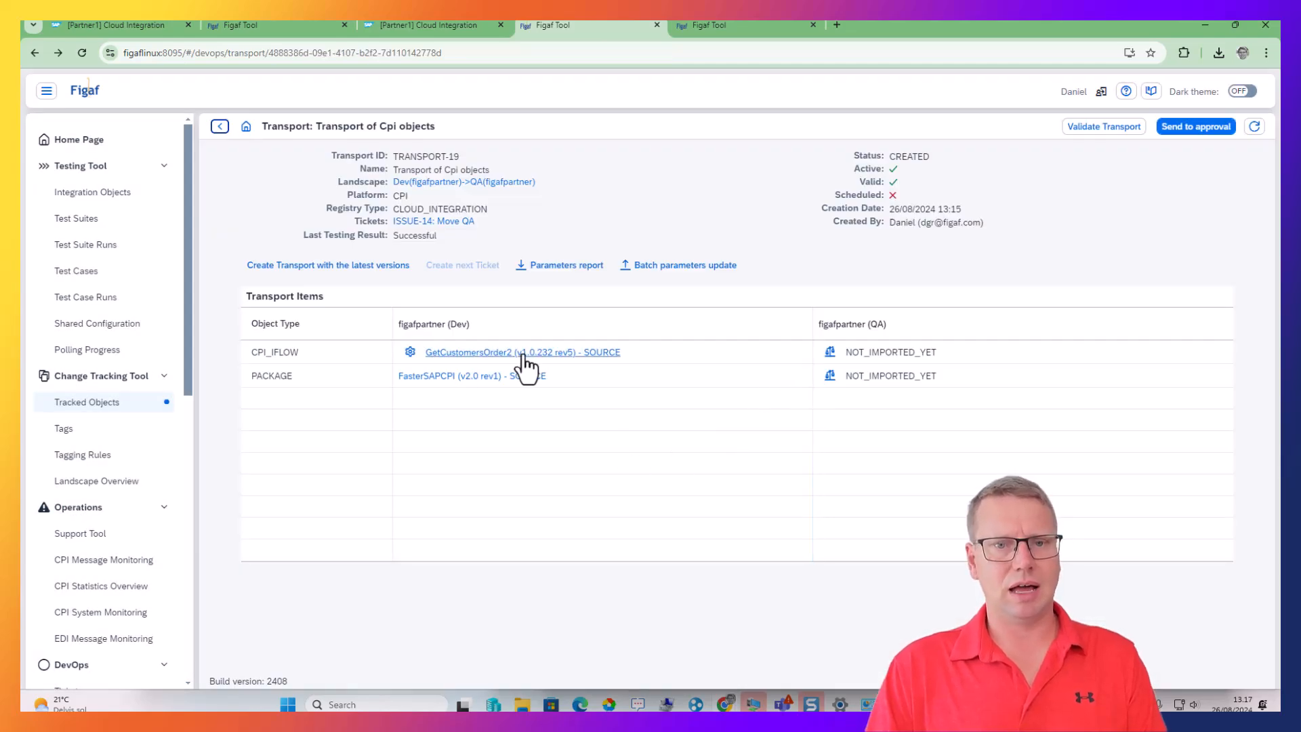
- Browse the BPMN model of GetCustomersOrder2 for the target object and examine its externalized parameters, including northwindv2 and NWODATAHTTP
click(829, 352)
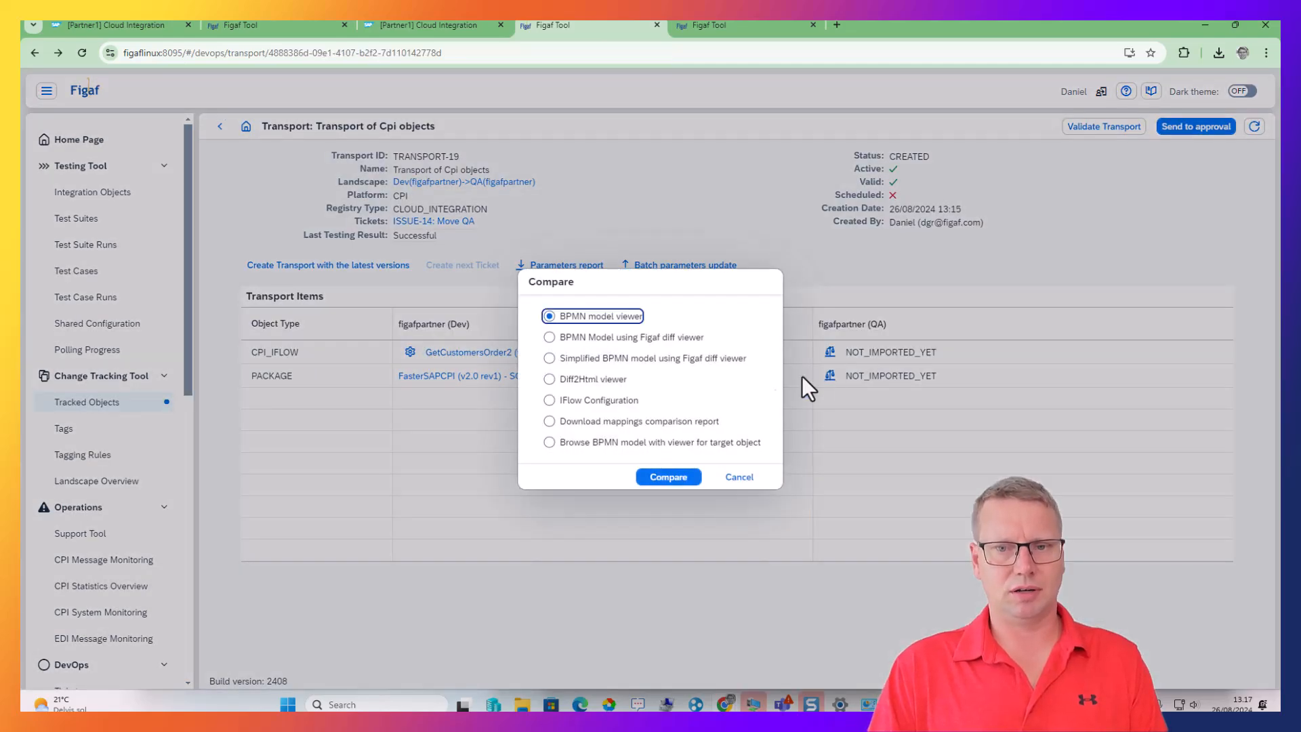
click(617, 443)
click(668, 479)
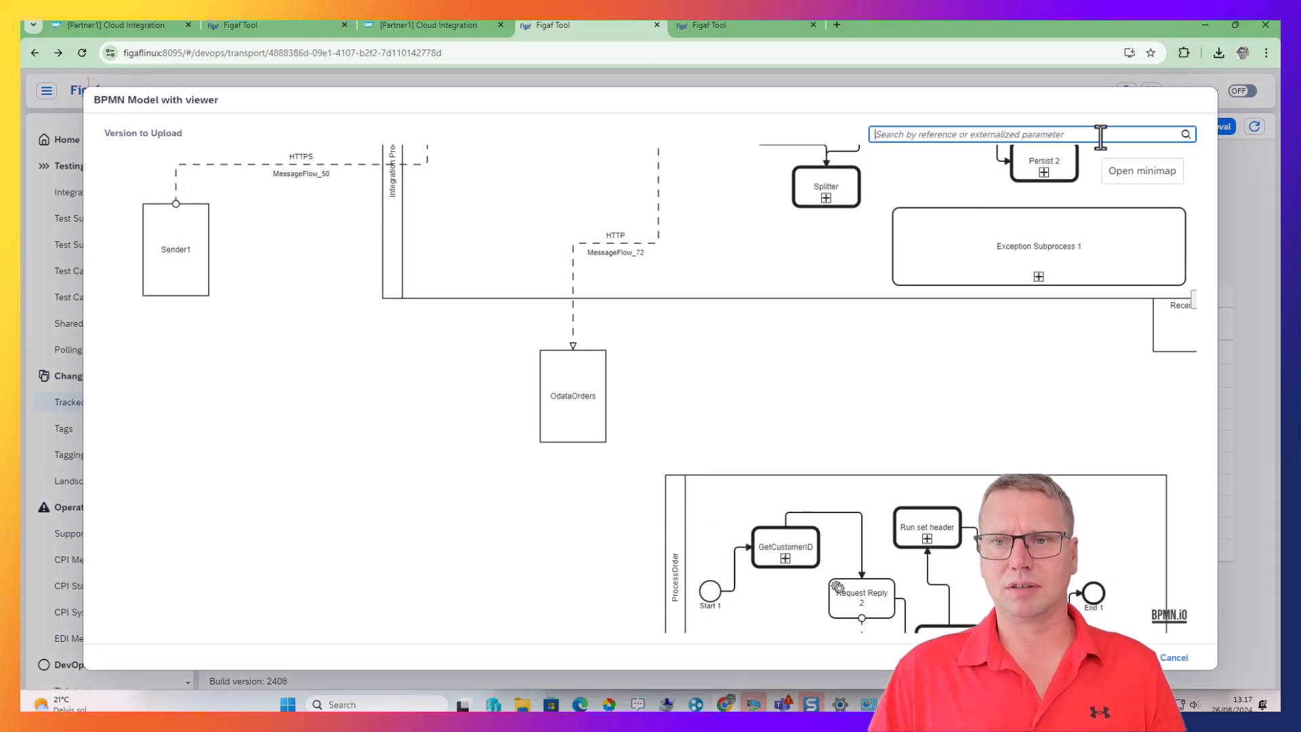
click(1100, 135)
text(s)
click(1064, 166)
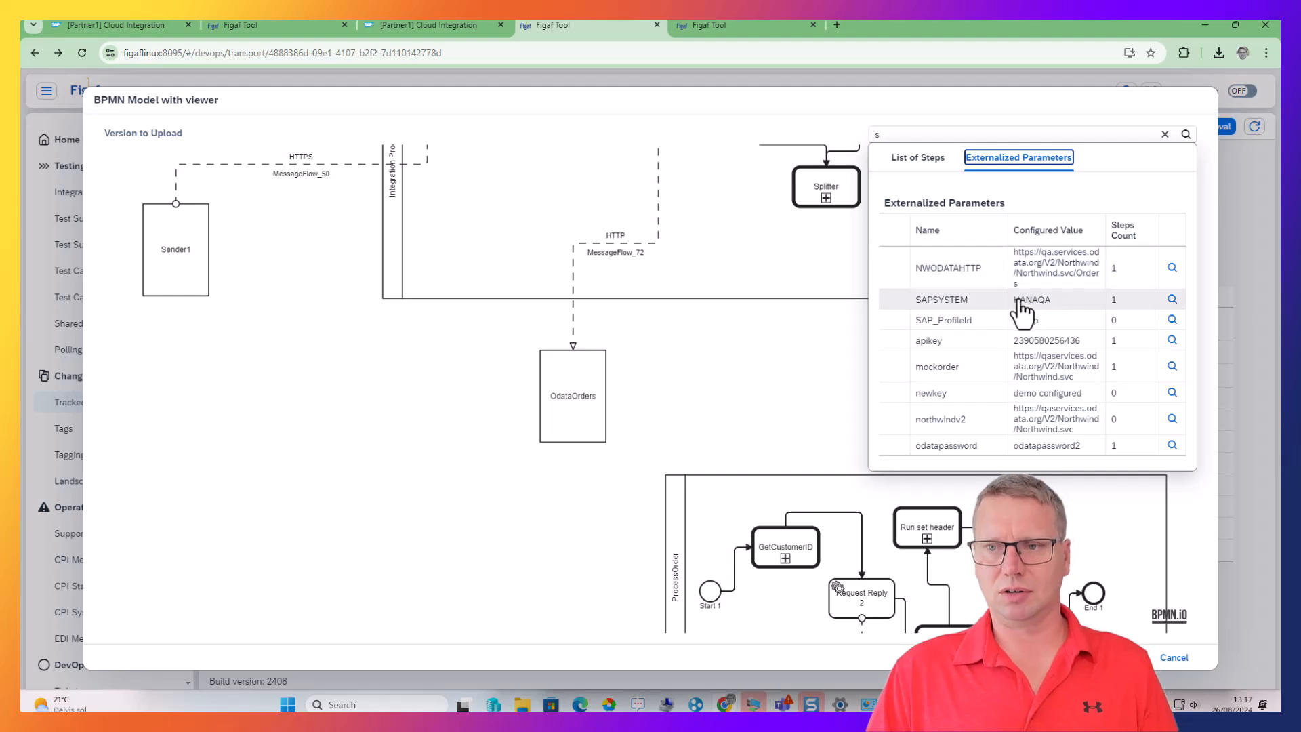
click(1020, 434)
click(993, 163)
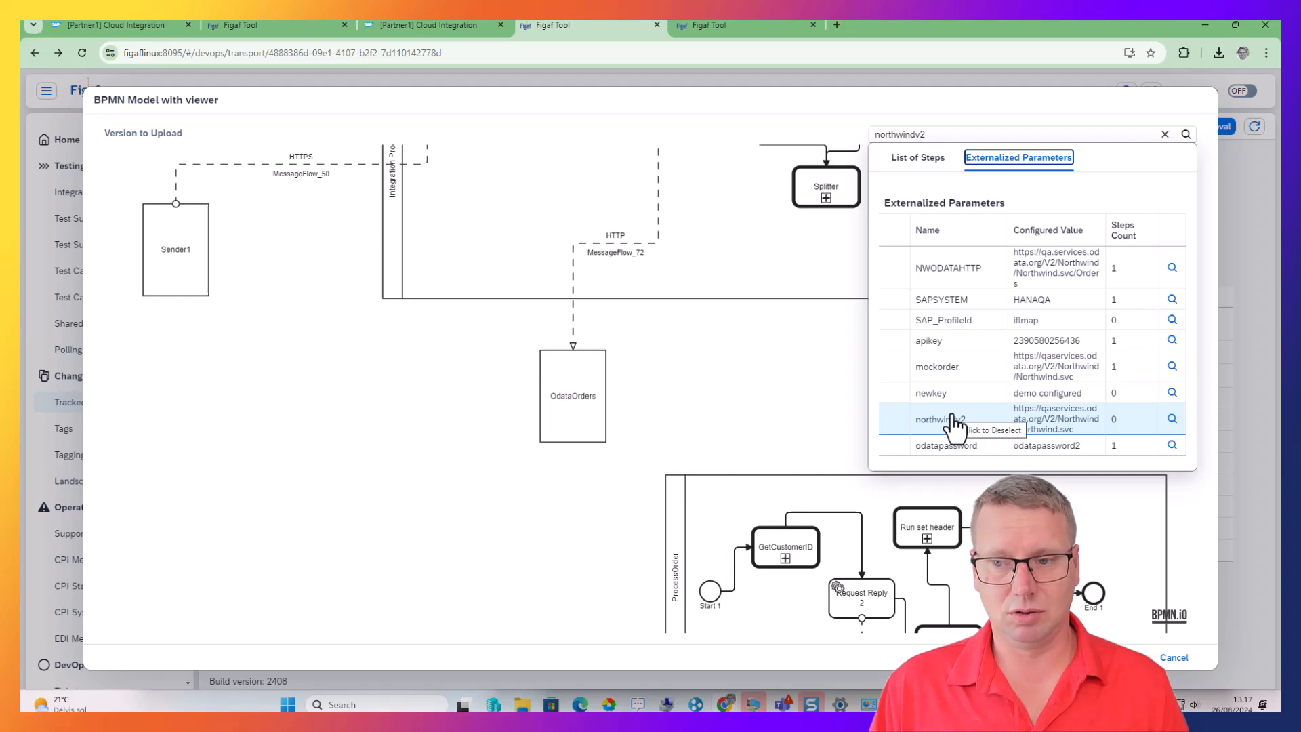
click(949, 268)
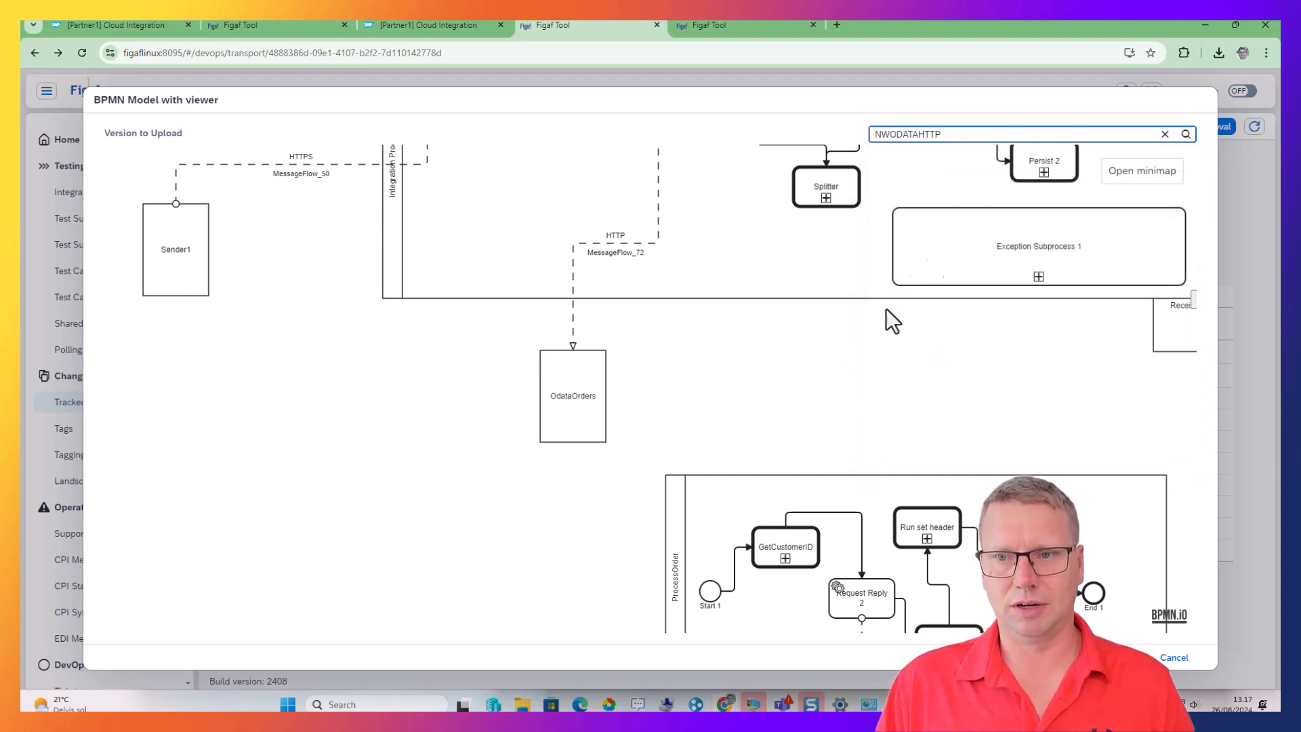
- Search the BPMN model for "demo", inspect the message headers of the GetCustomerID step and close the viewer
double_click(932, 133)
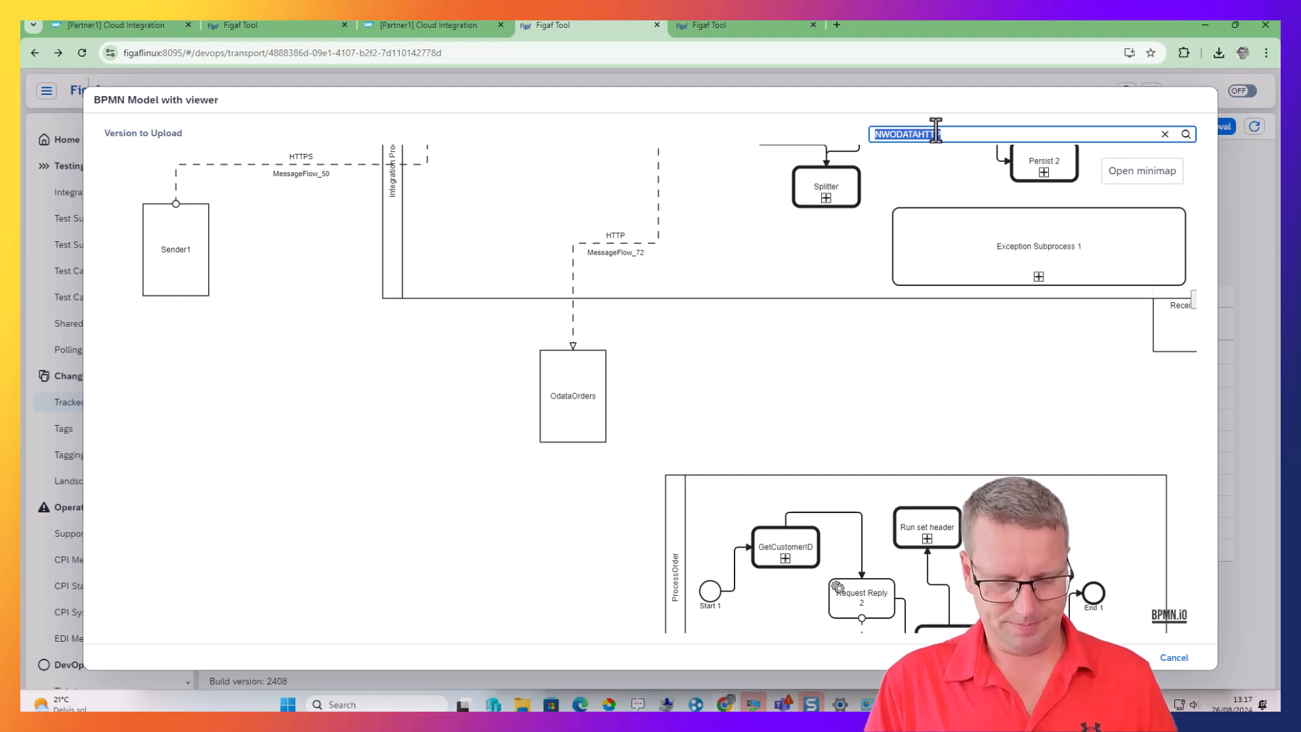
text(demo)
click(912, 220)
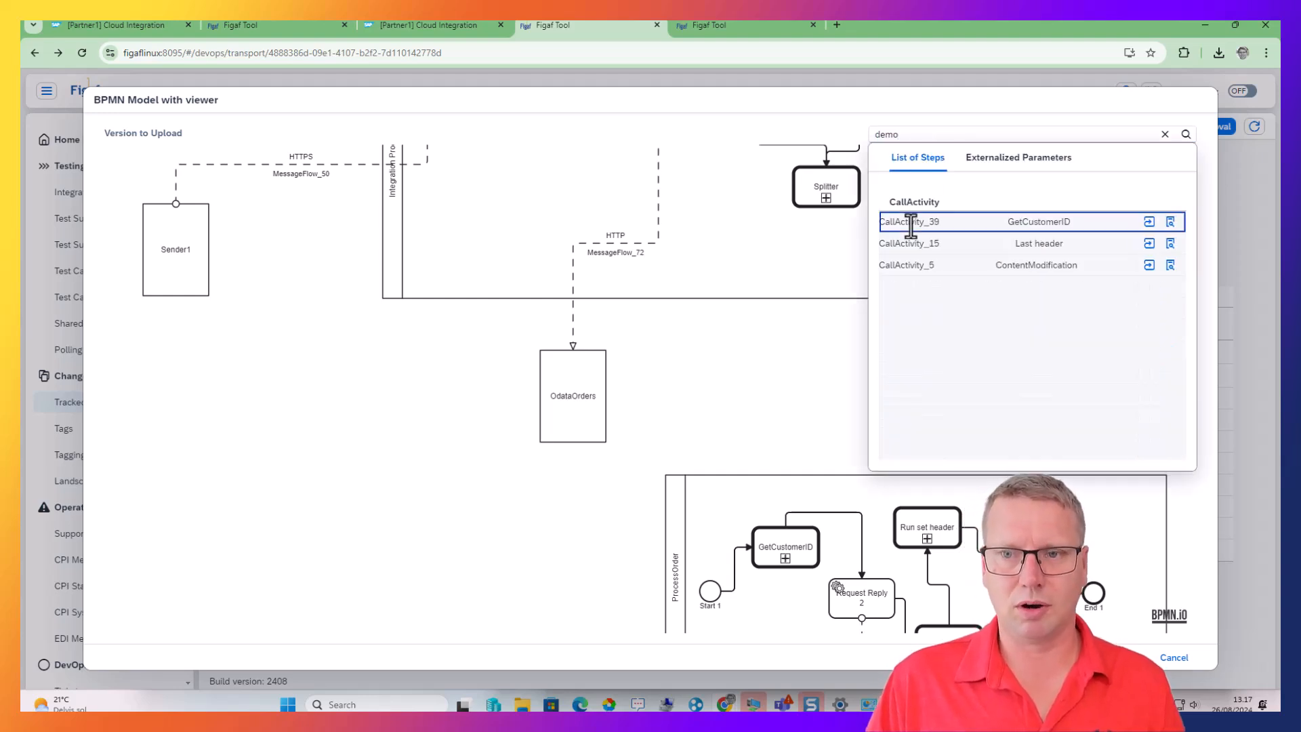
click(1145, 225)
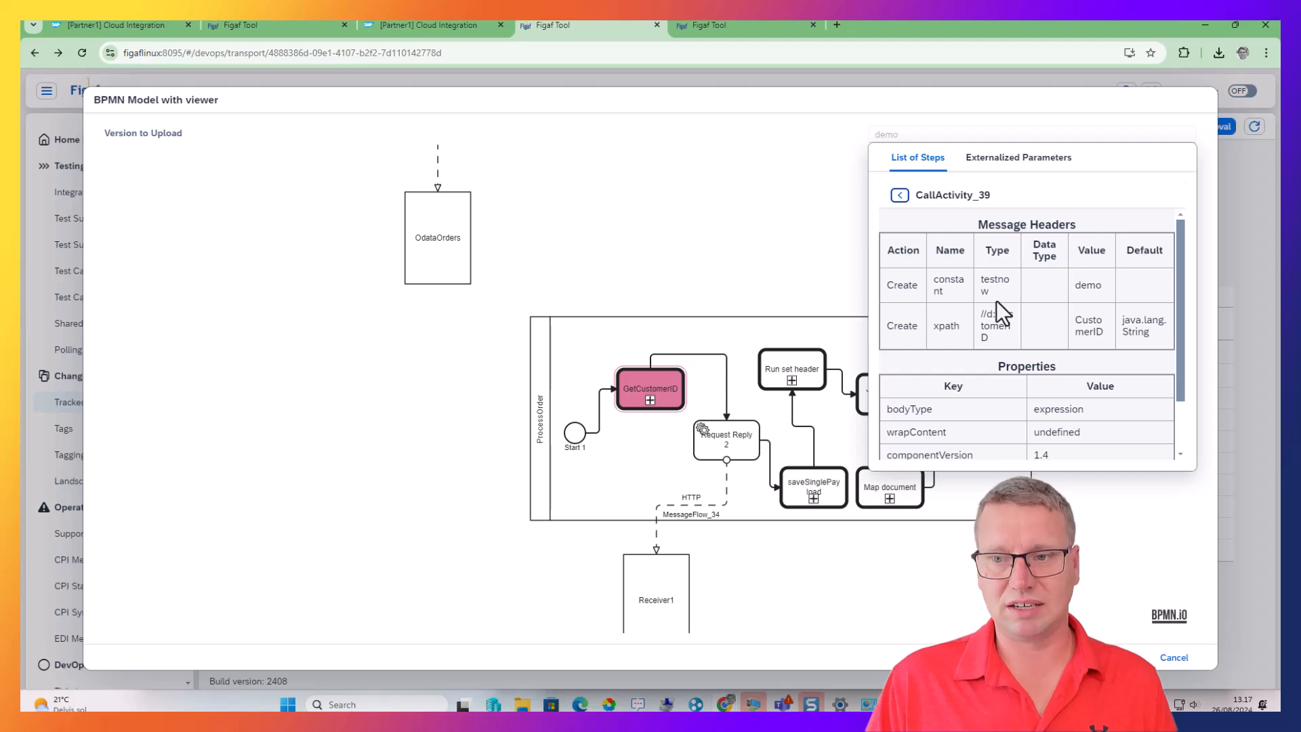
scroll(1085, 405, down, 2)
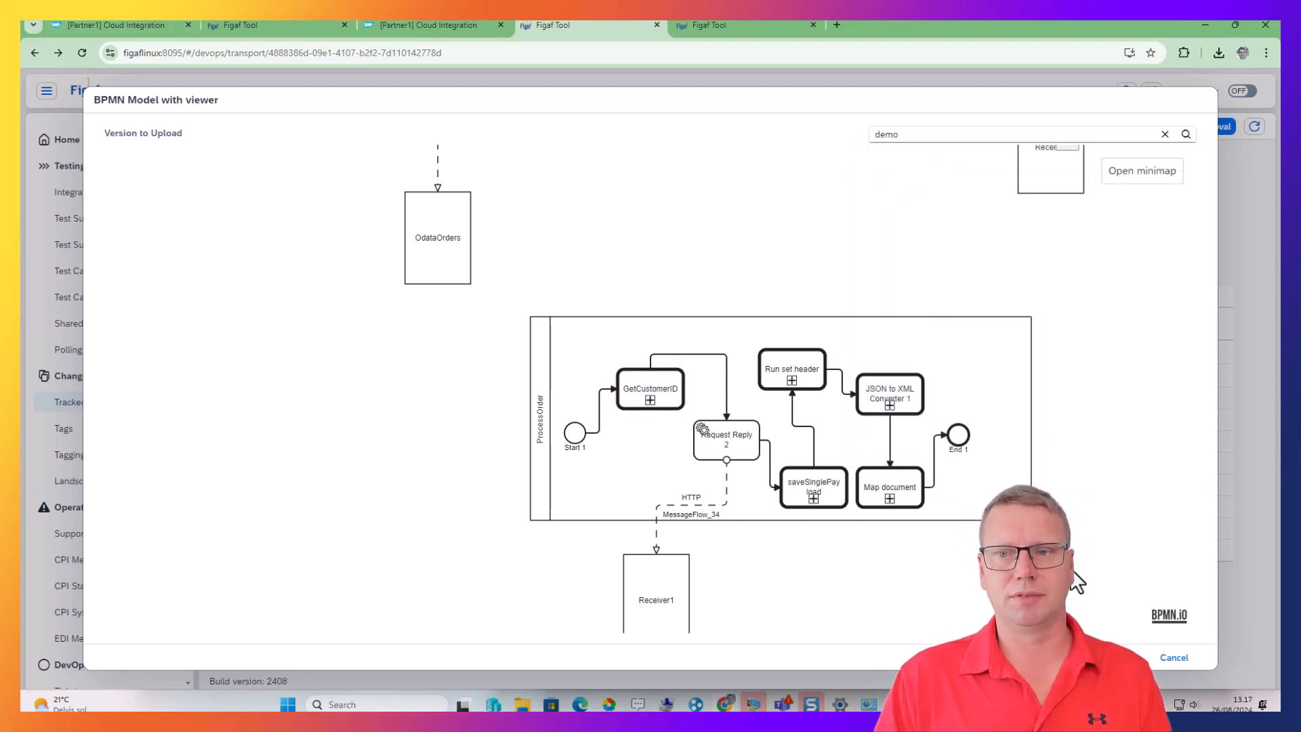
click(1169, 658)
- Compare GetCustomersOrder2's existing target version with the version to upload in the BPMN model viewer, and close the comparison
click(831, 353)
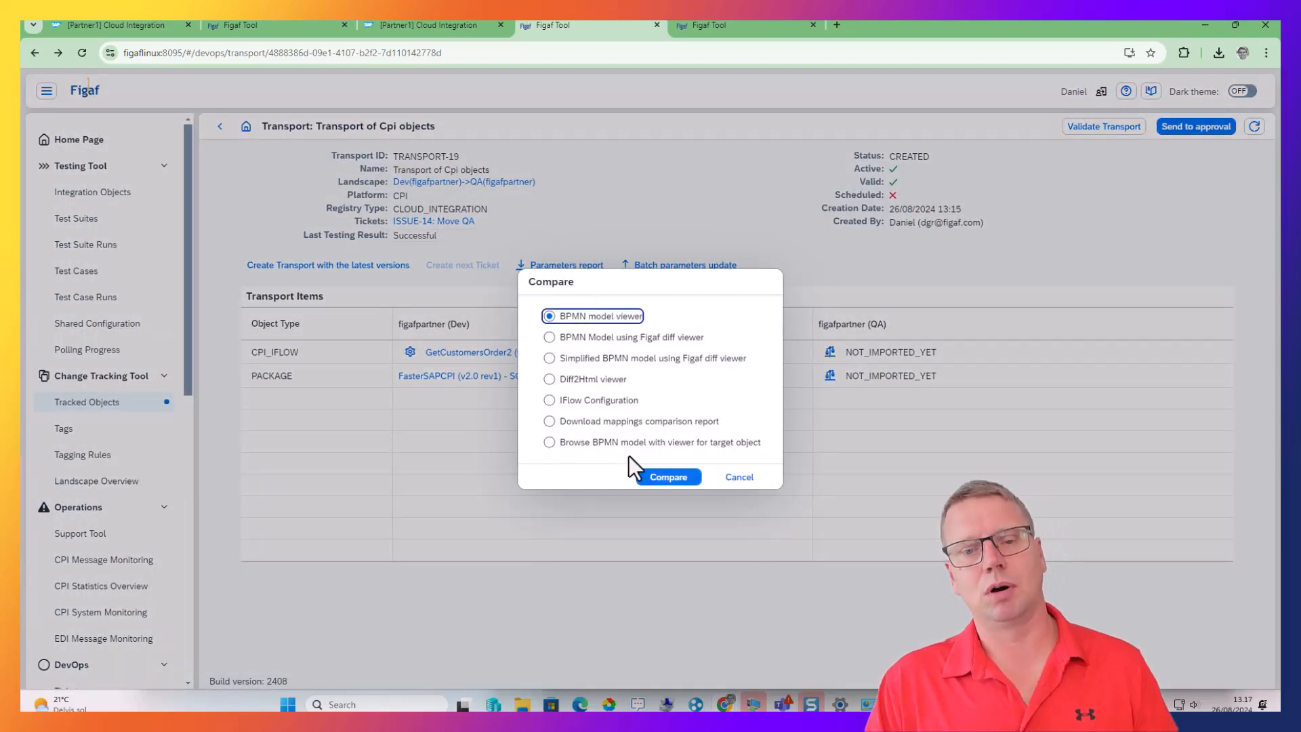
click(647, 479)
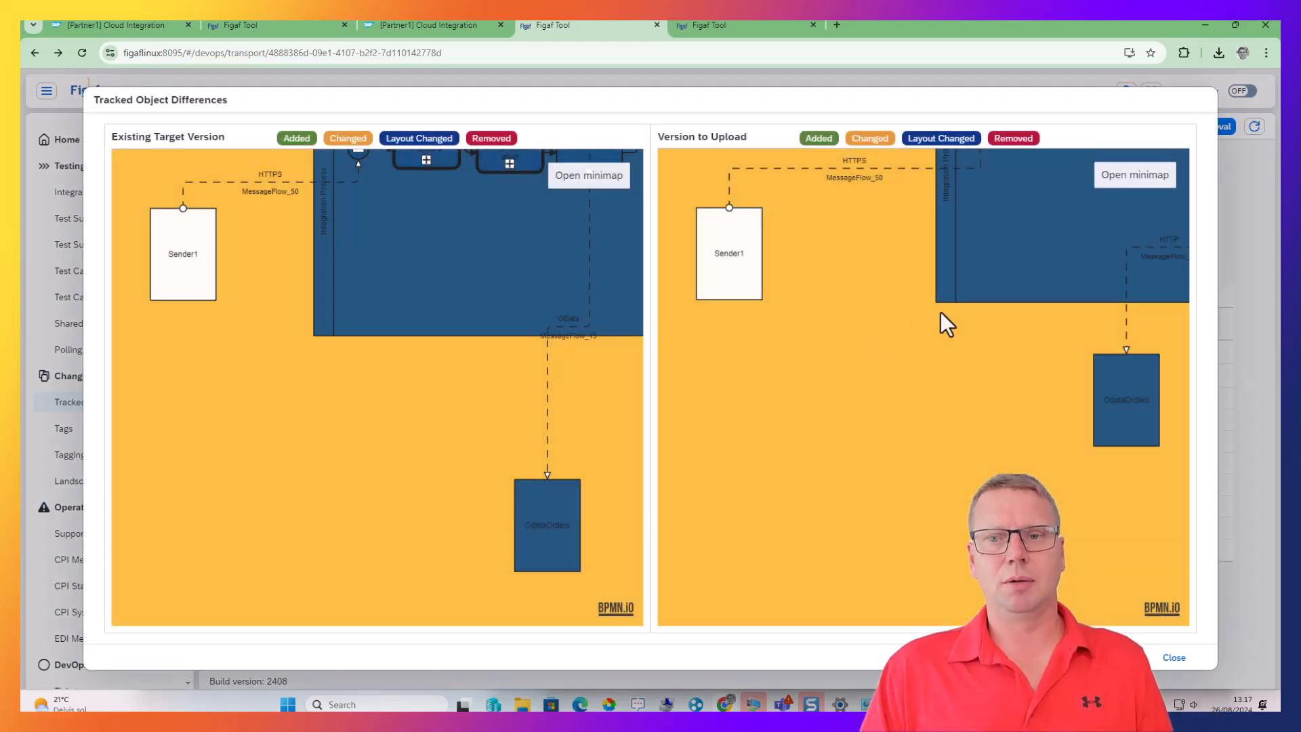
click(1031, 262)
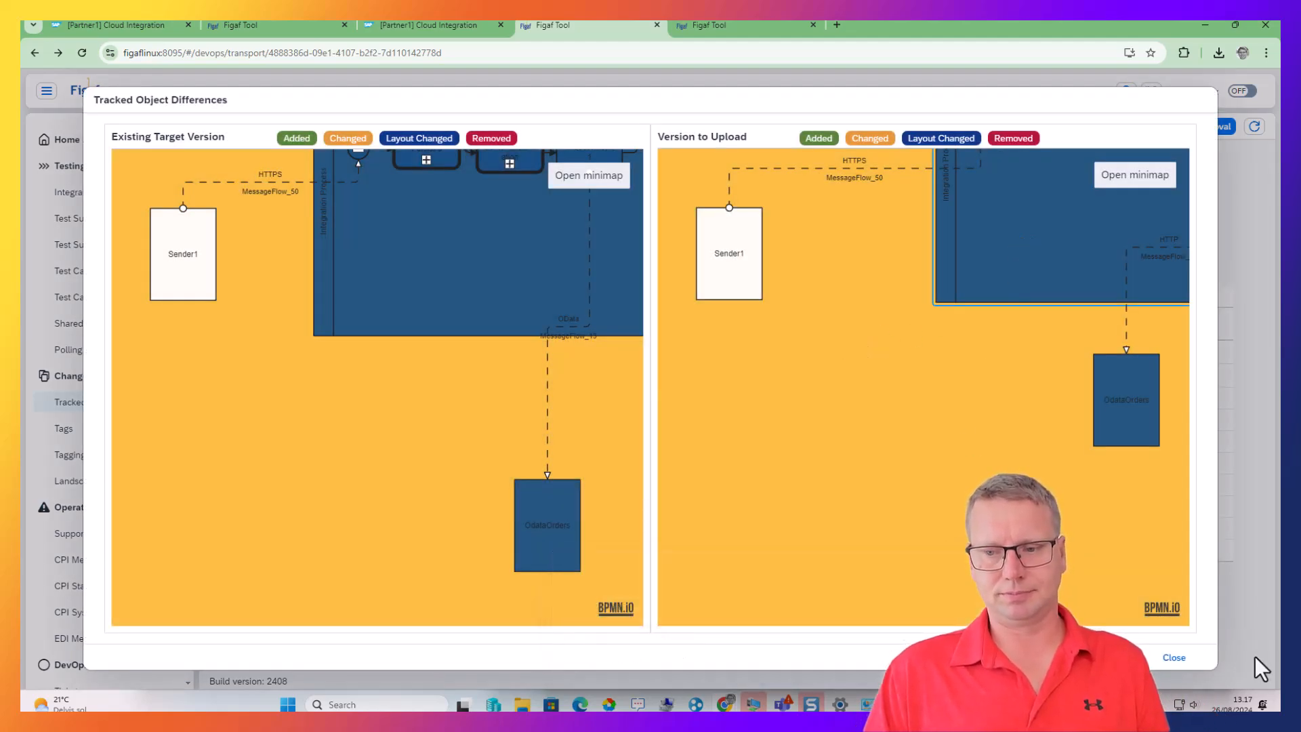
click(1174, 658)
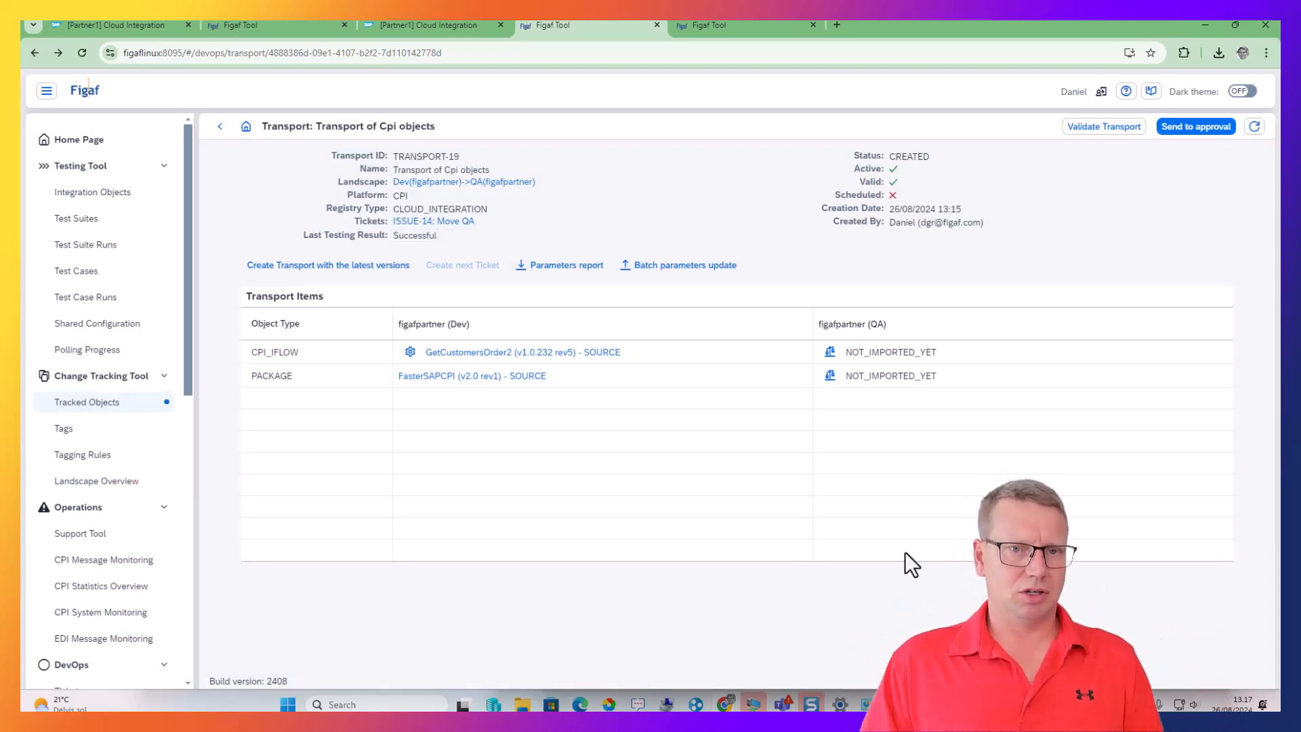
- Send the transport to approval and approve it without a comment
click(1209, 136)
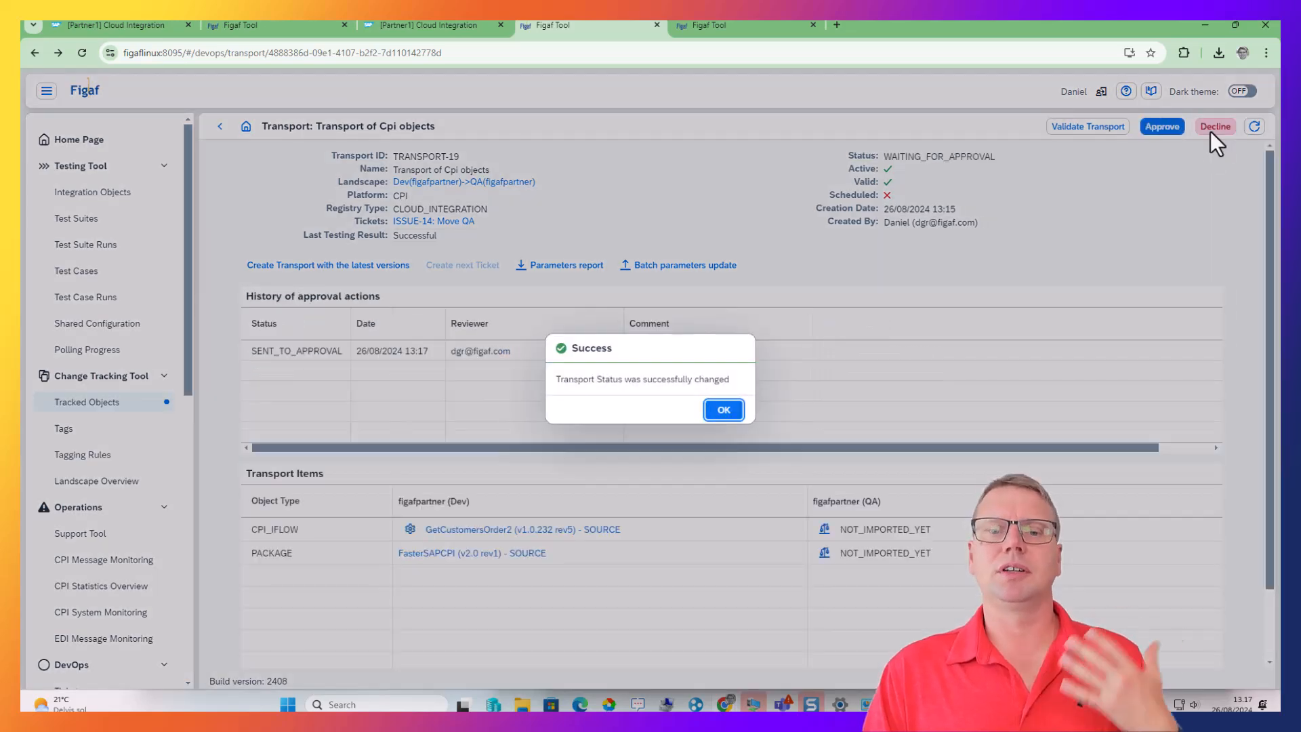
click(715, 416)
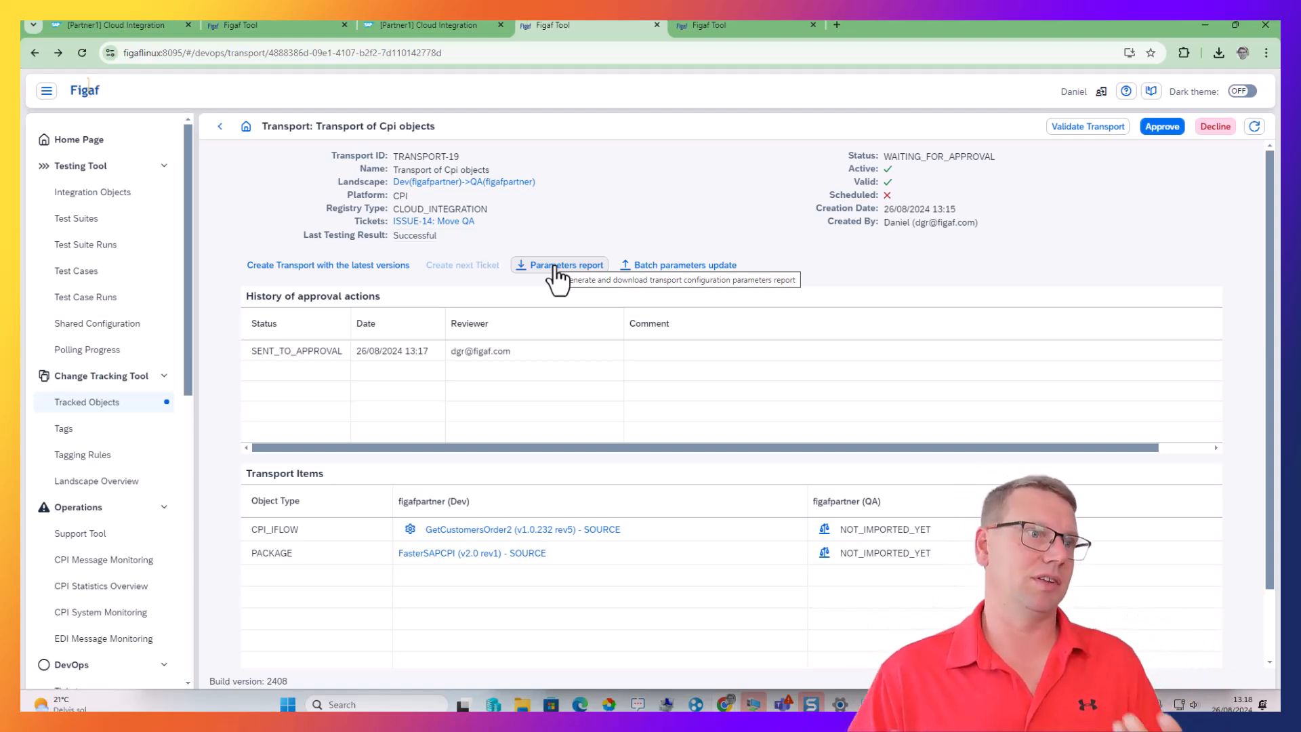
click(1162, 127)
click(771, 442)
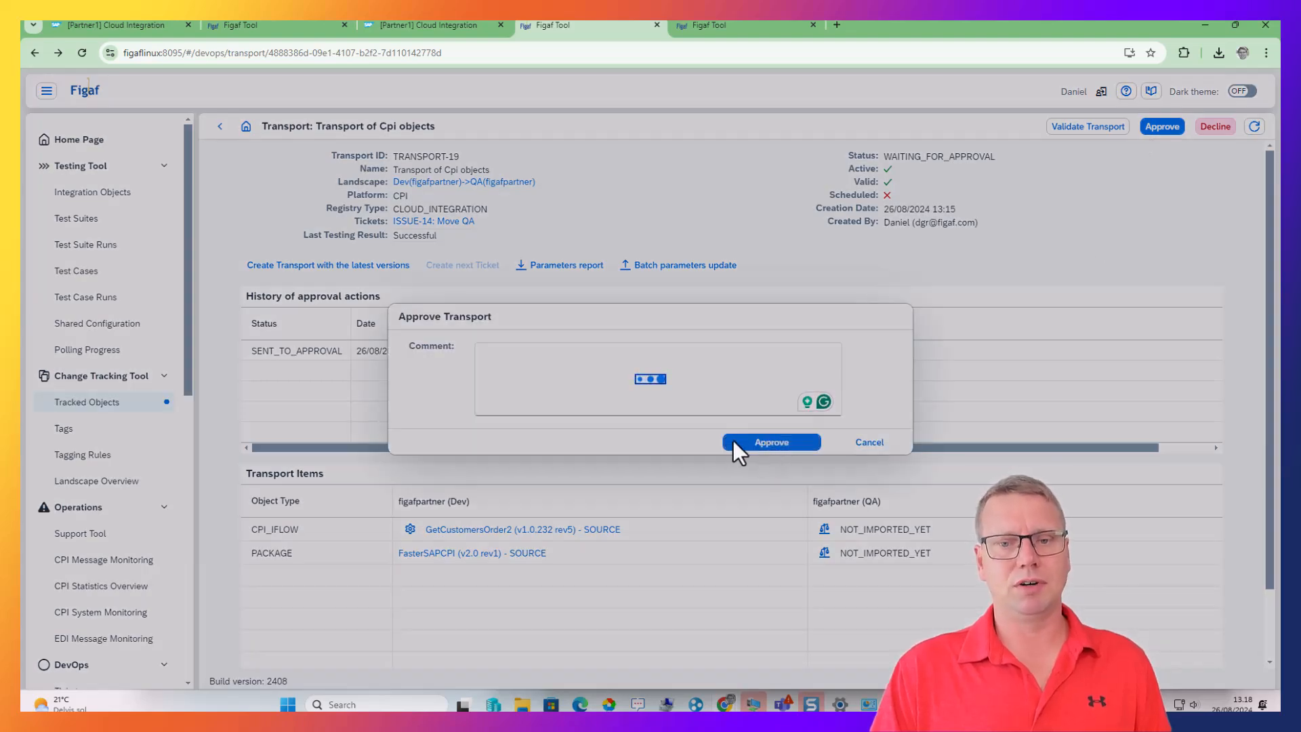
click(723, 411)
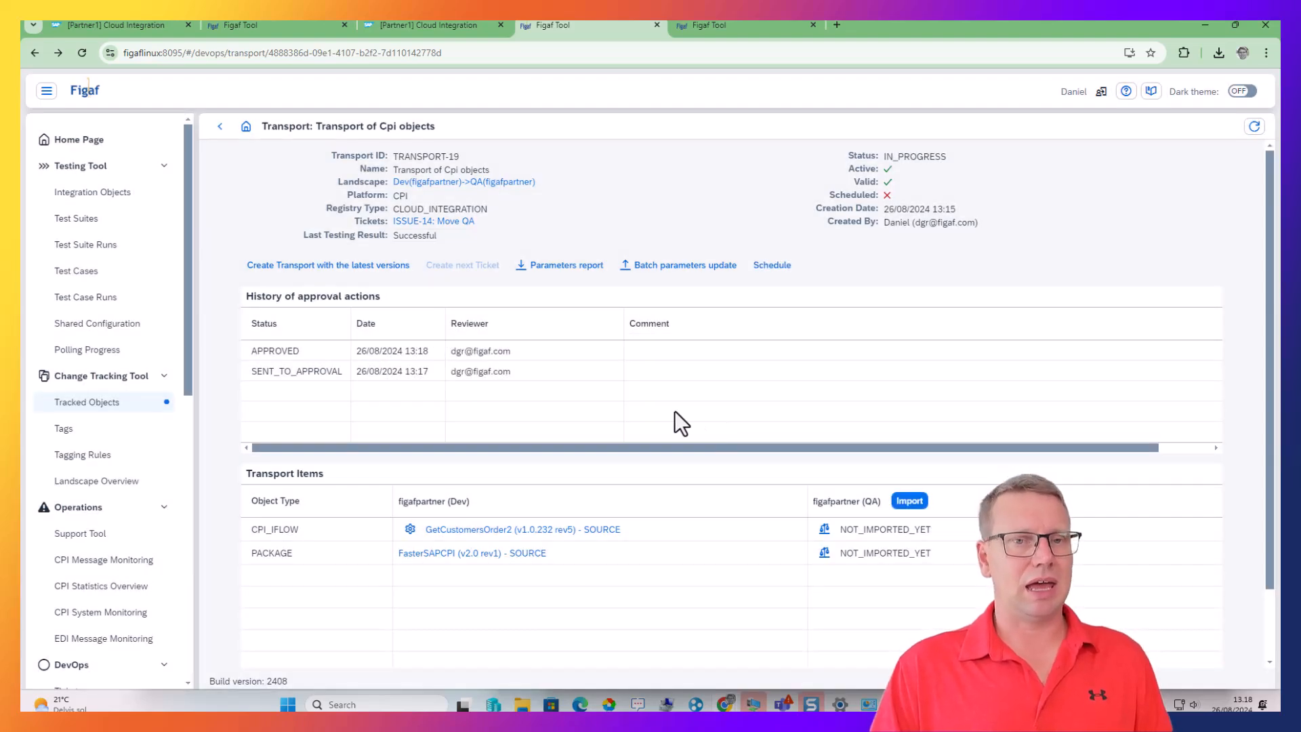
- Import the transport items into figafpartner (QA), refresh the import progress and close the progress dialog
click(908, 502)
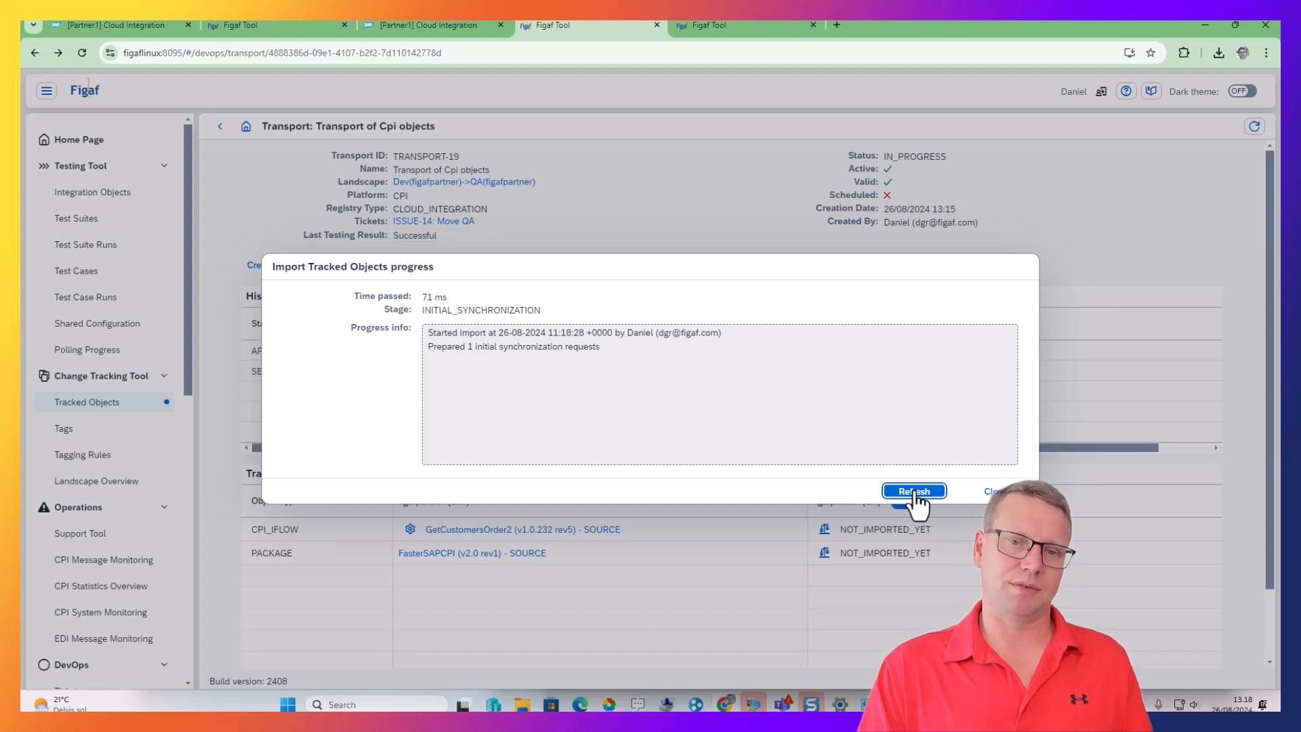
click(914, 492)
click(915, 492)
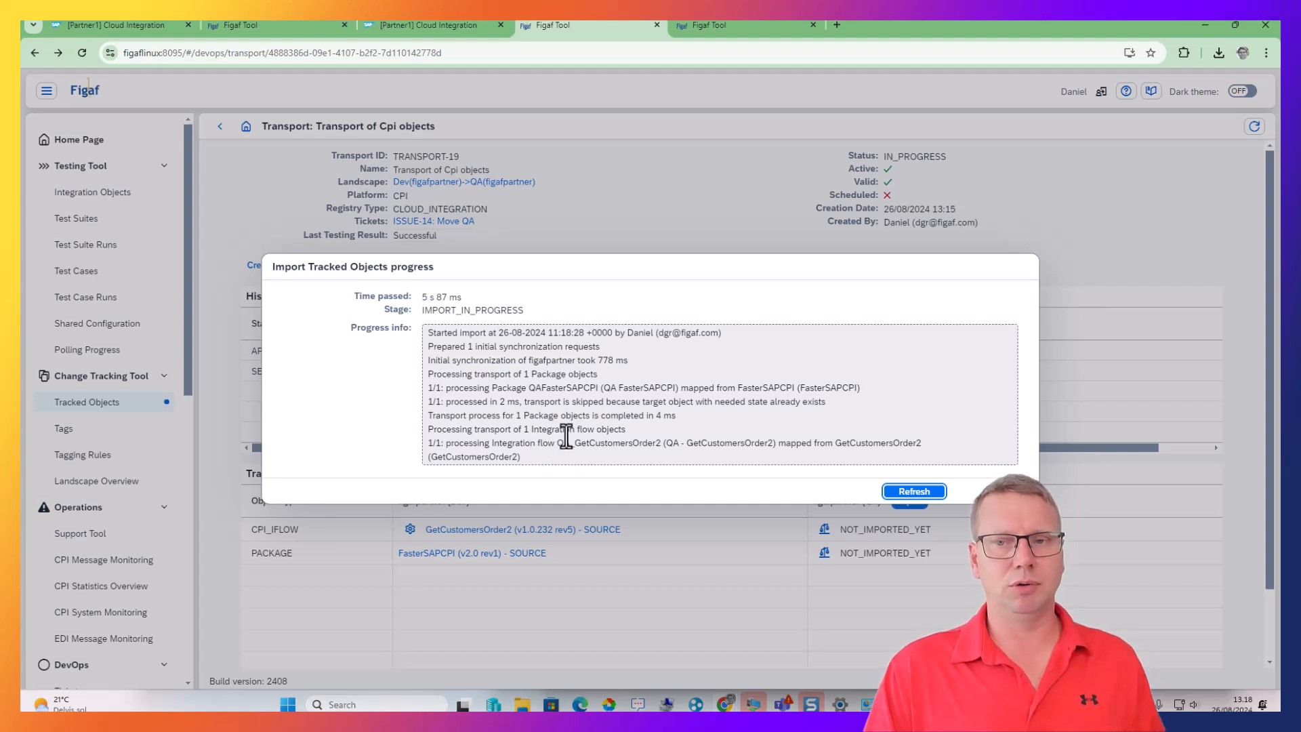
click(904, 493)
click(908, 495)
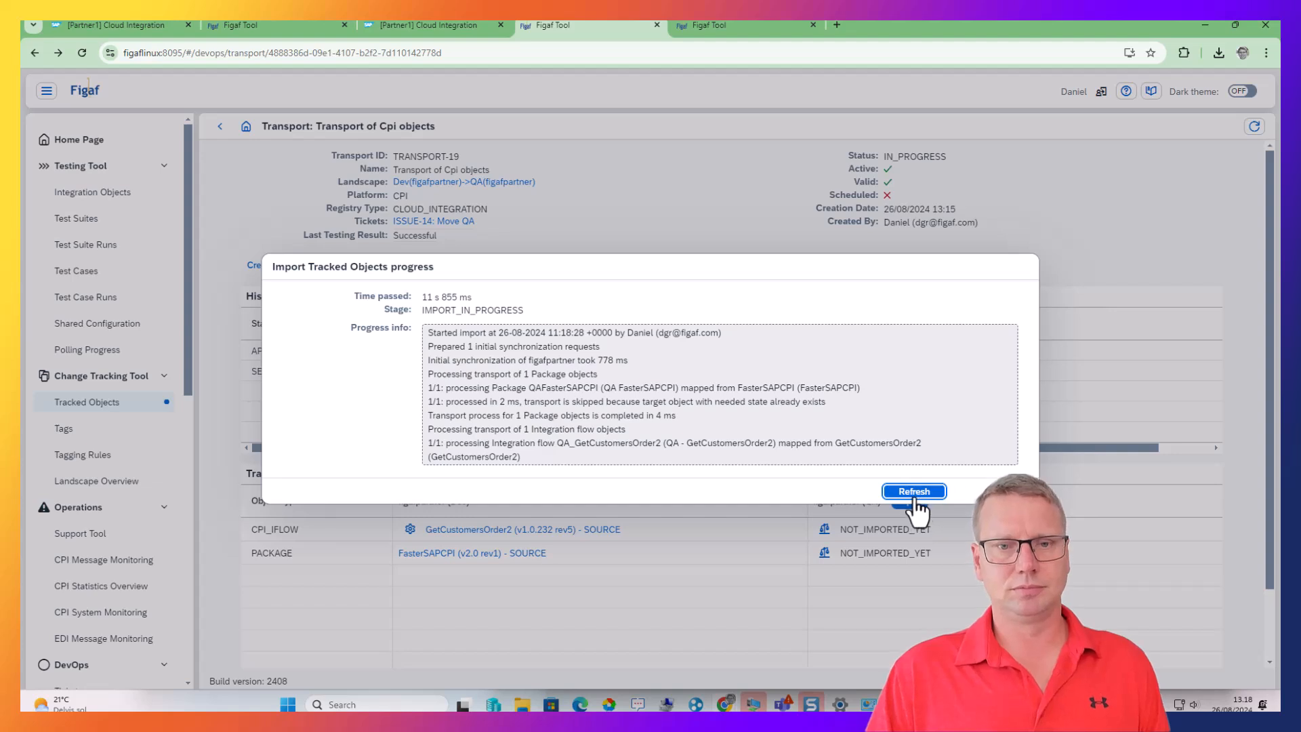
click(921, 495)
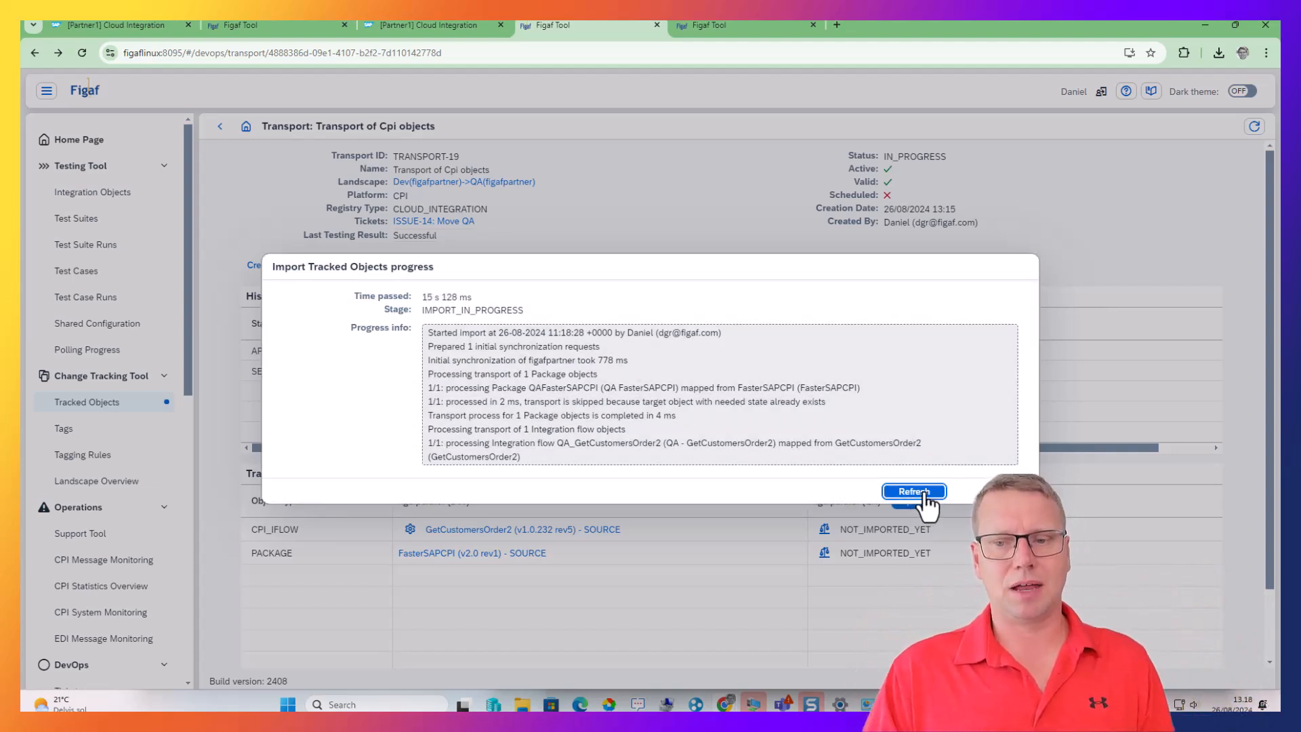
click(975, 493)
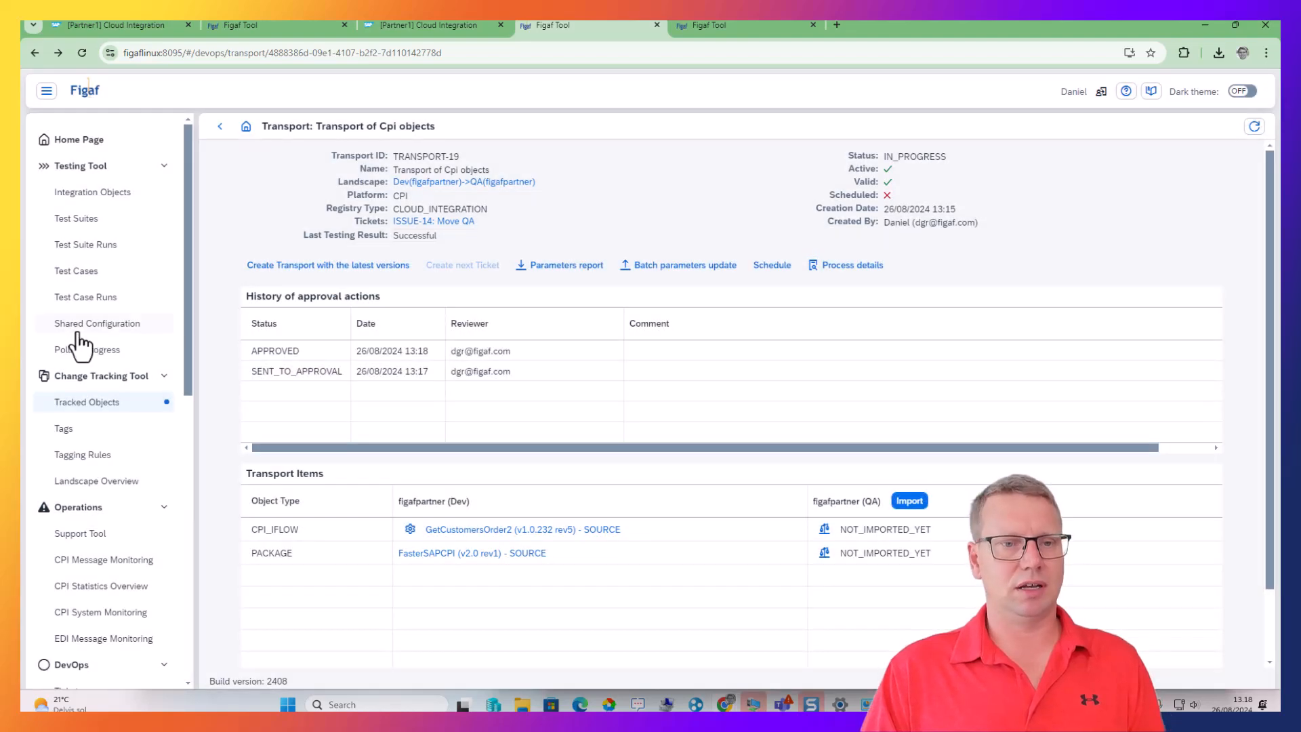
- Reload the list of tracked objects and open the QA_GetCustomersOrder2 iflow
click(107, 402)
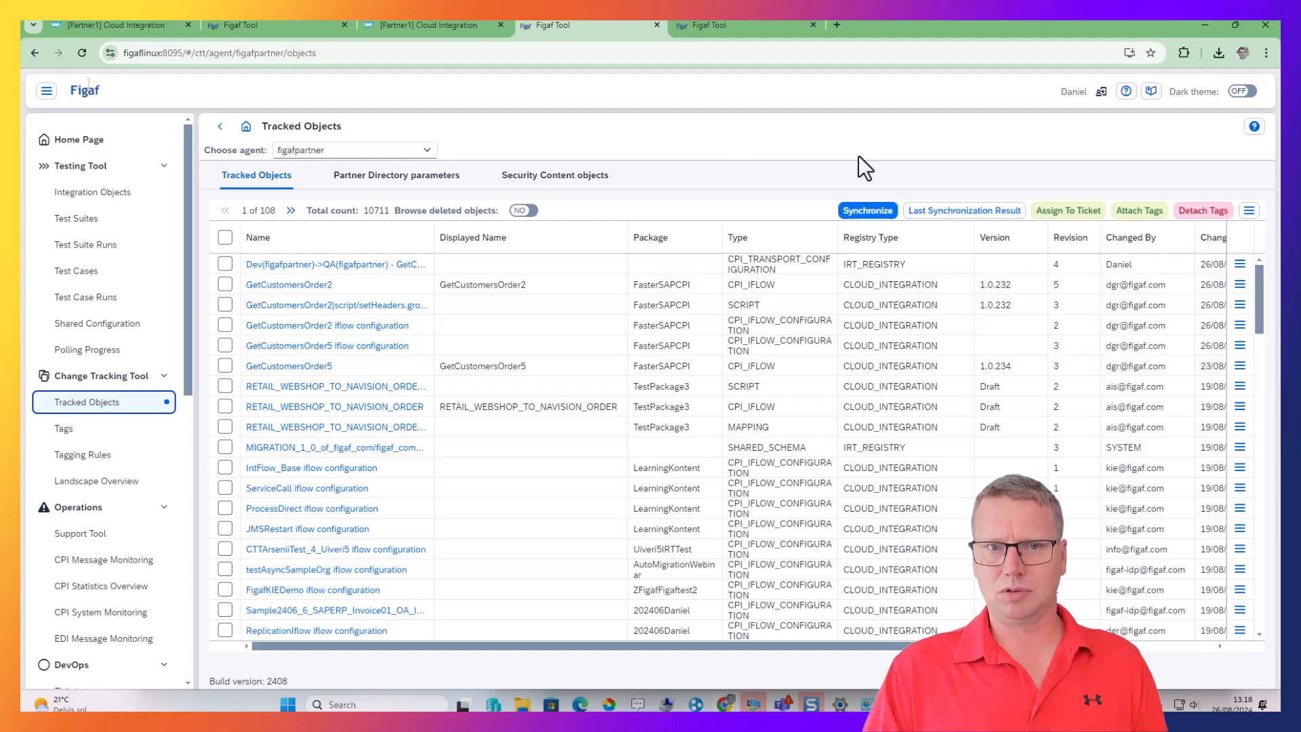
click(82, 53)
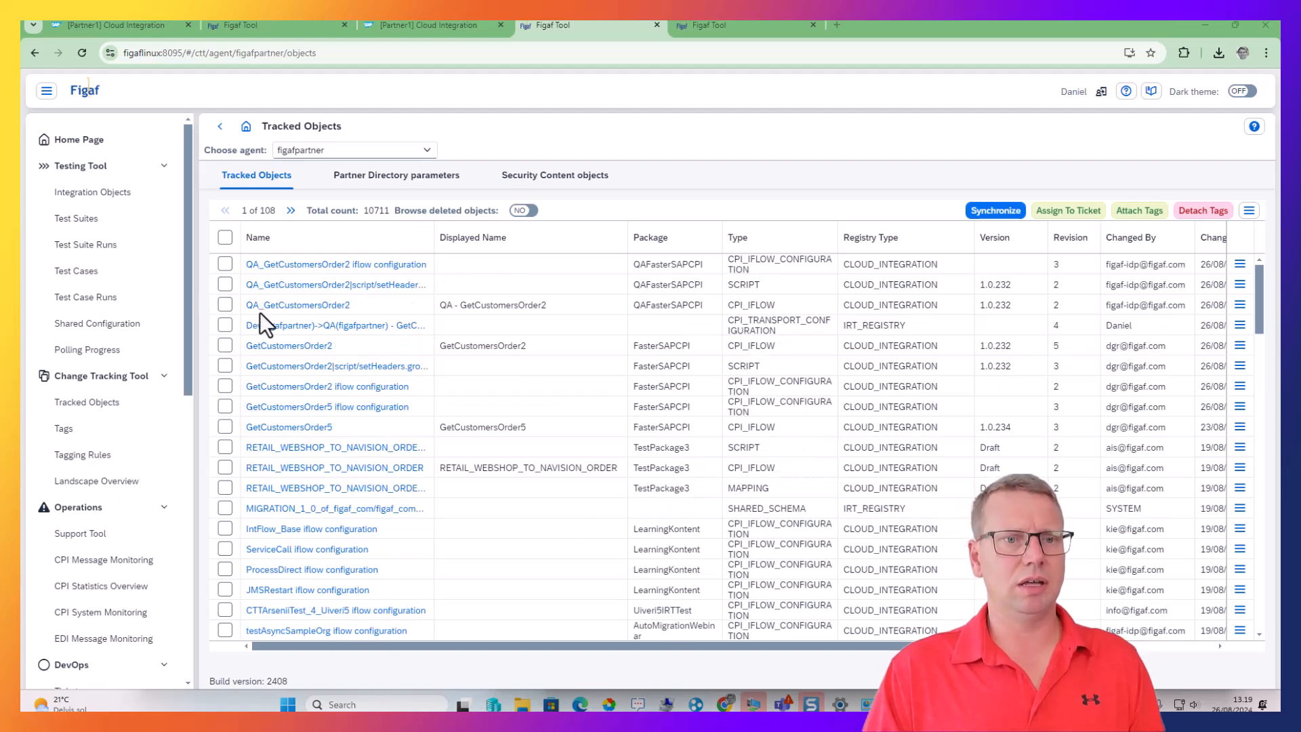
click(287, 309)
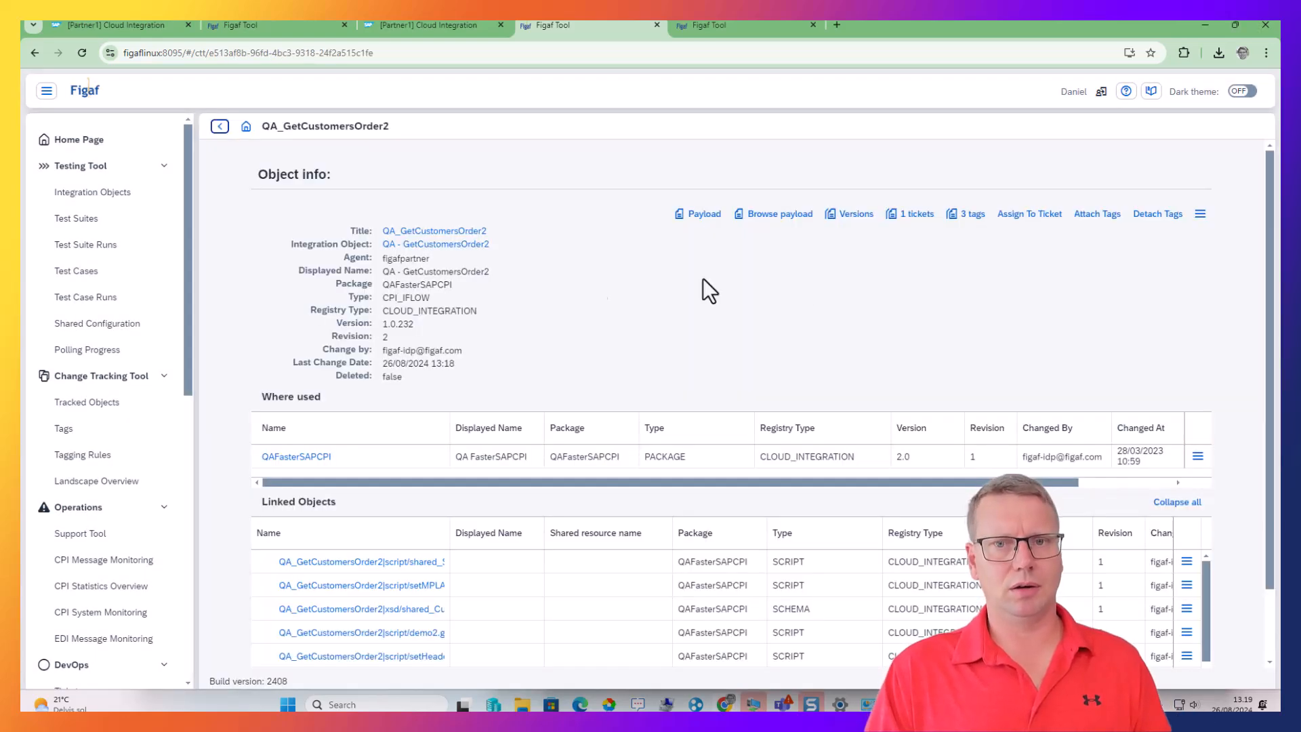
- Open ticket ISSUE-14 from the object's assigned tickets and review the ticket's tracked objects down to the QA entries
click(916, 215)
click(405, 391)
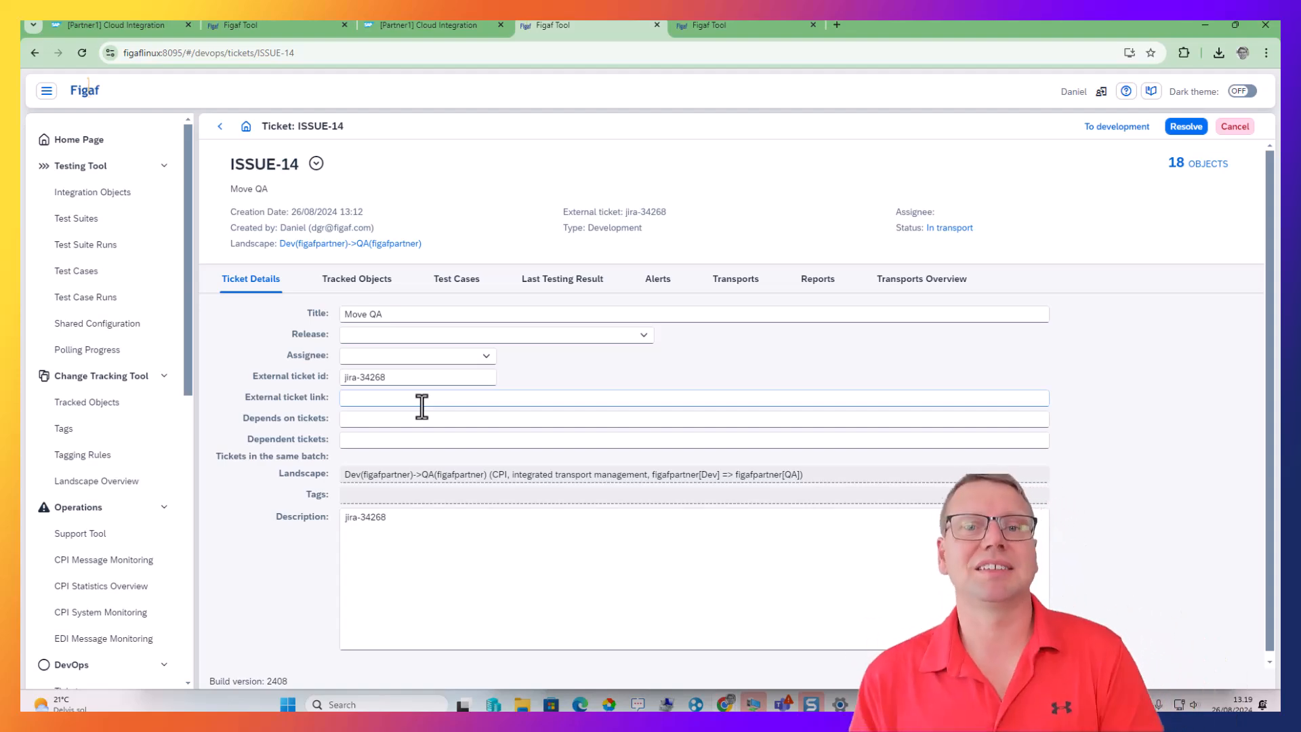
click(380, 283)
scroll(315, 488, down, 3)
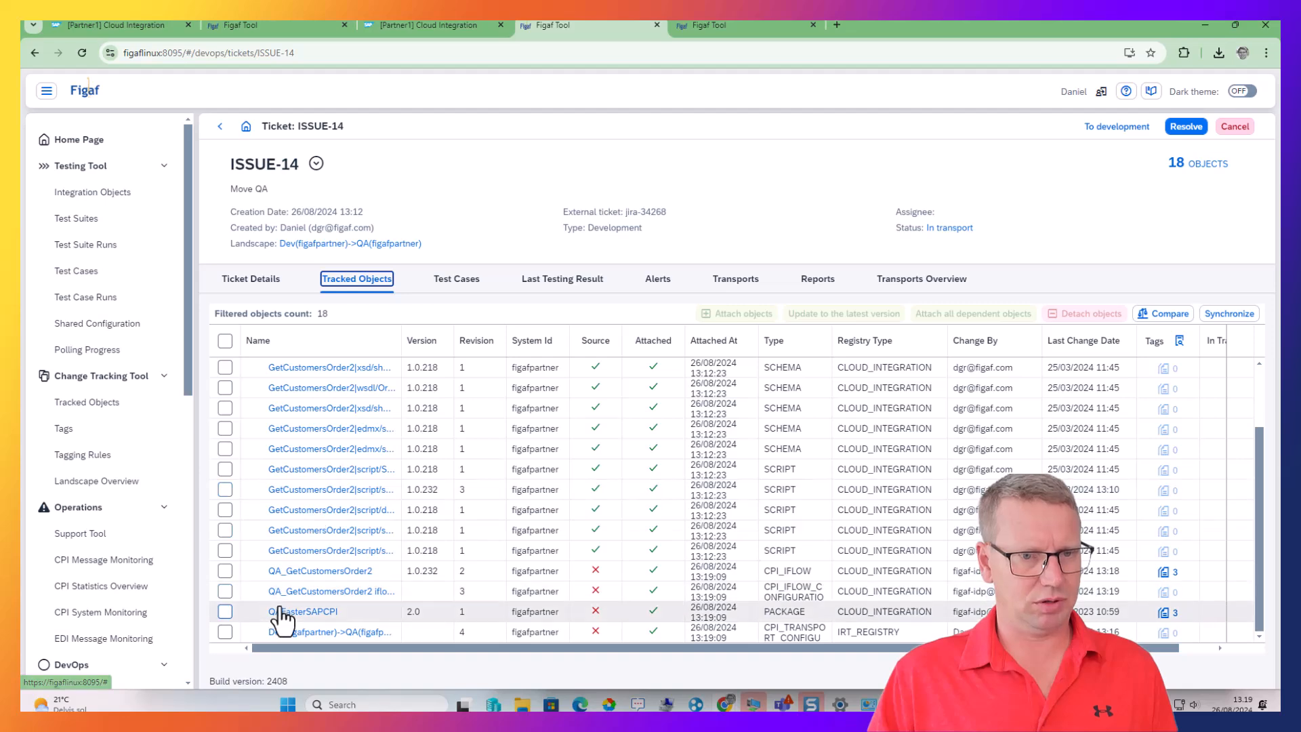
- Open the QA_GetCustomersOrder2 iflow from the ticket, view its design in SAP Integration Suite and return to Figaf
click(322, 571)
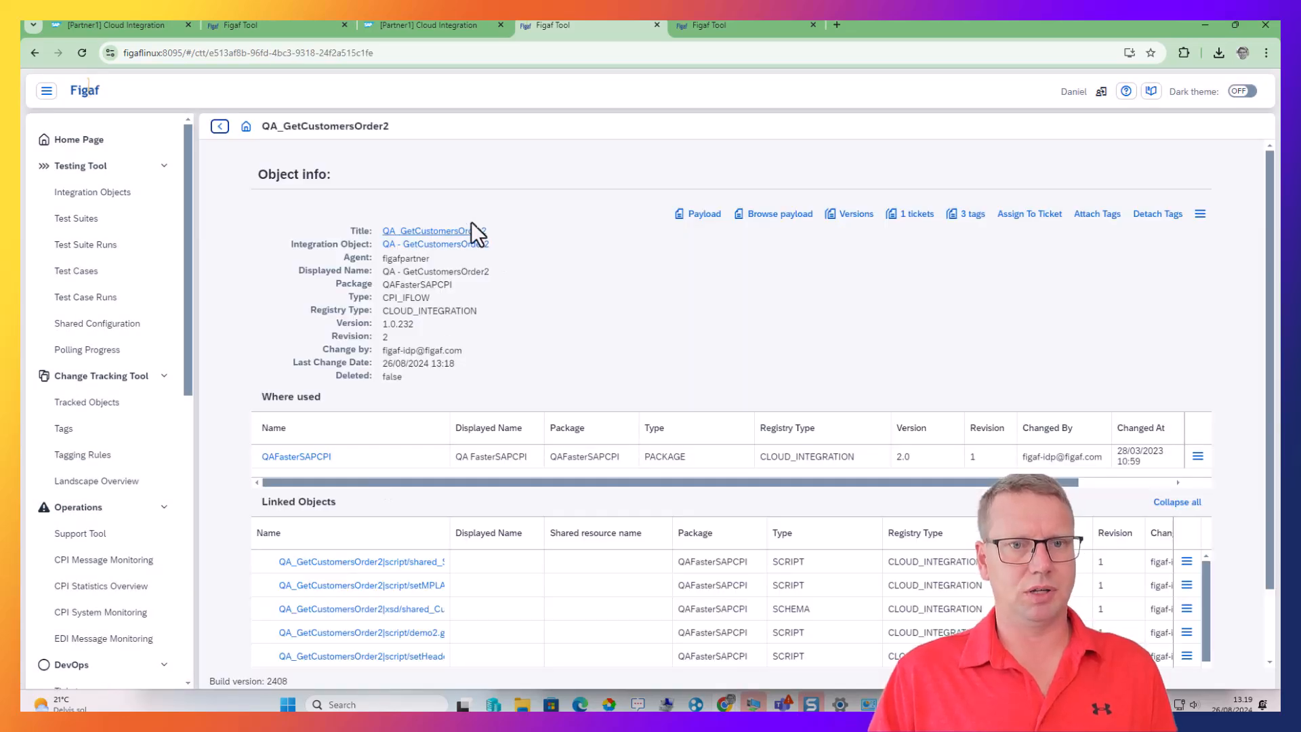
click(467, 234)
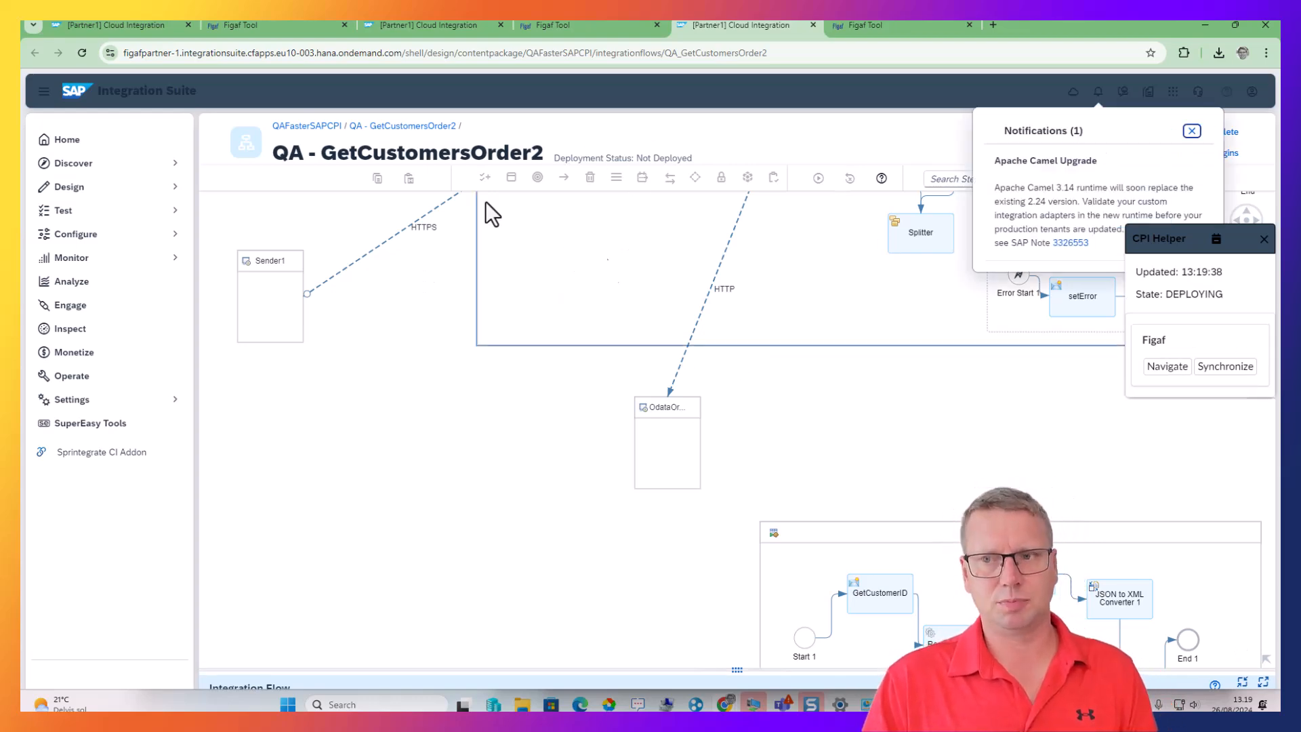
click(551, 25)
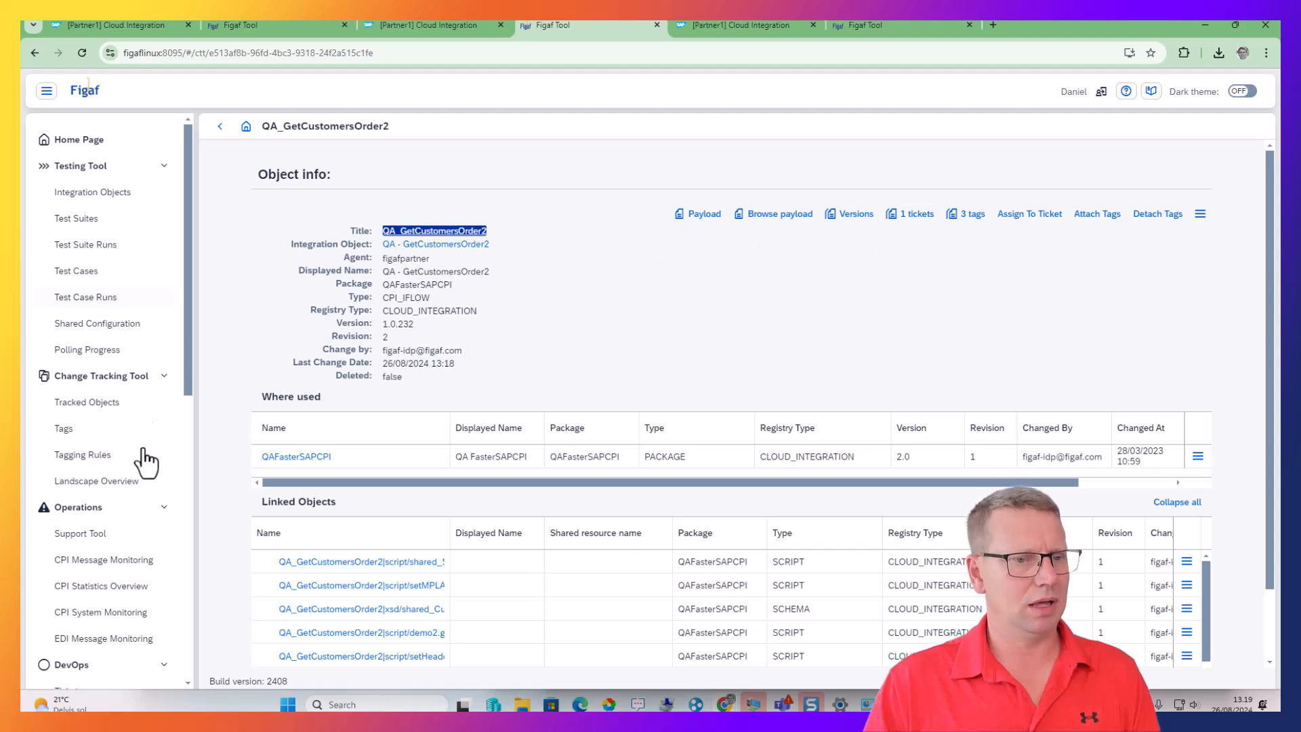
- Open the list of all transports and view the details of TRANSPORT-19
scroll(115, 498, down, 6)
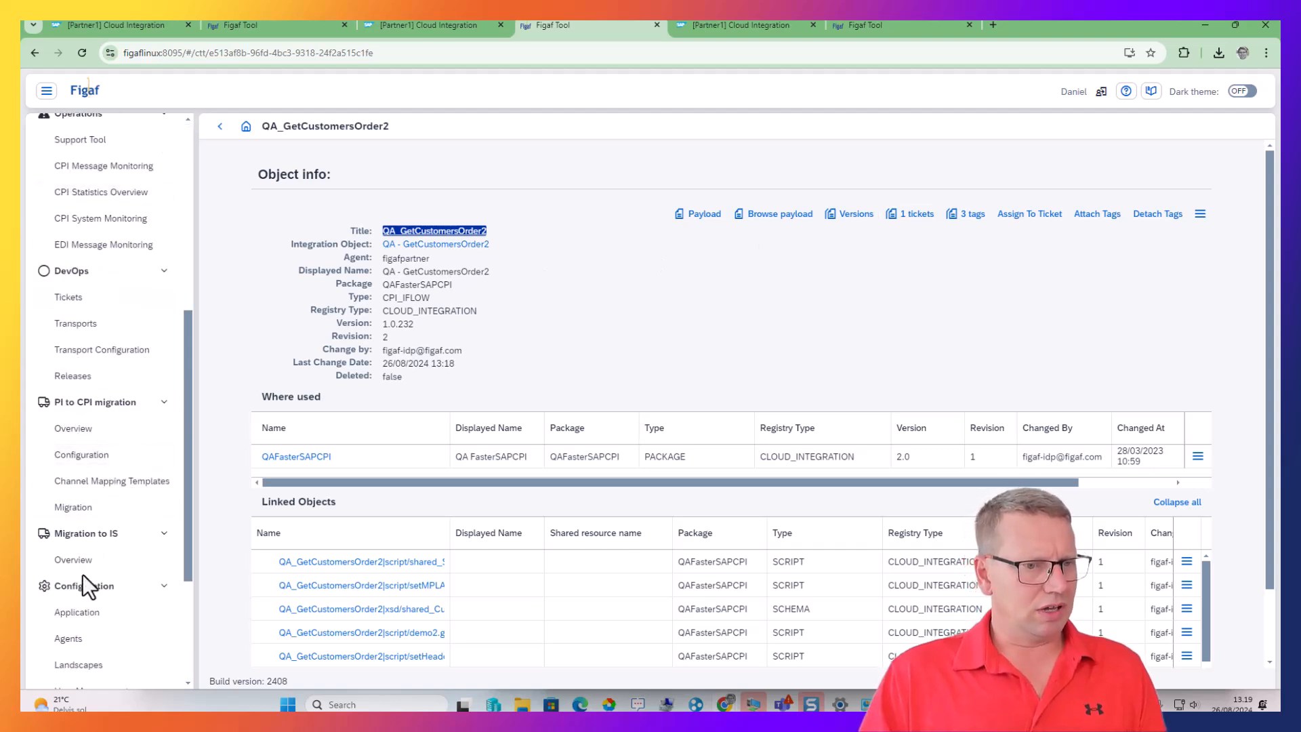
scroll(61, 381, up, 1)
scroll(64, 387, up, 3)
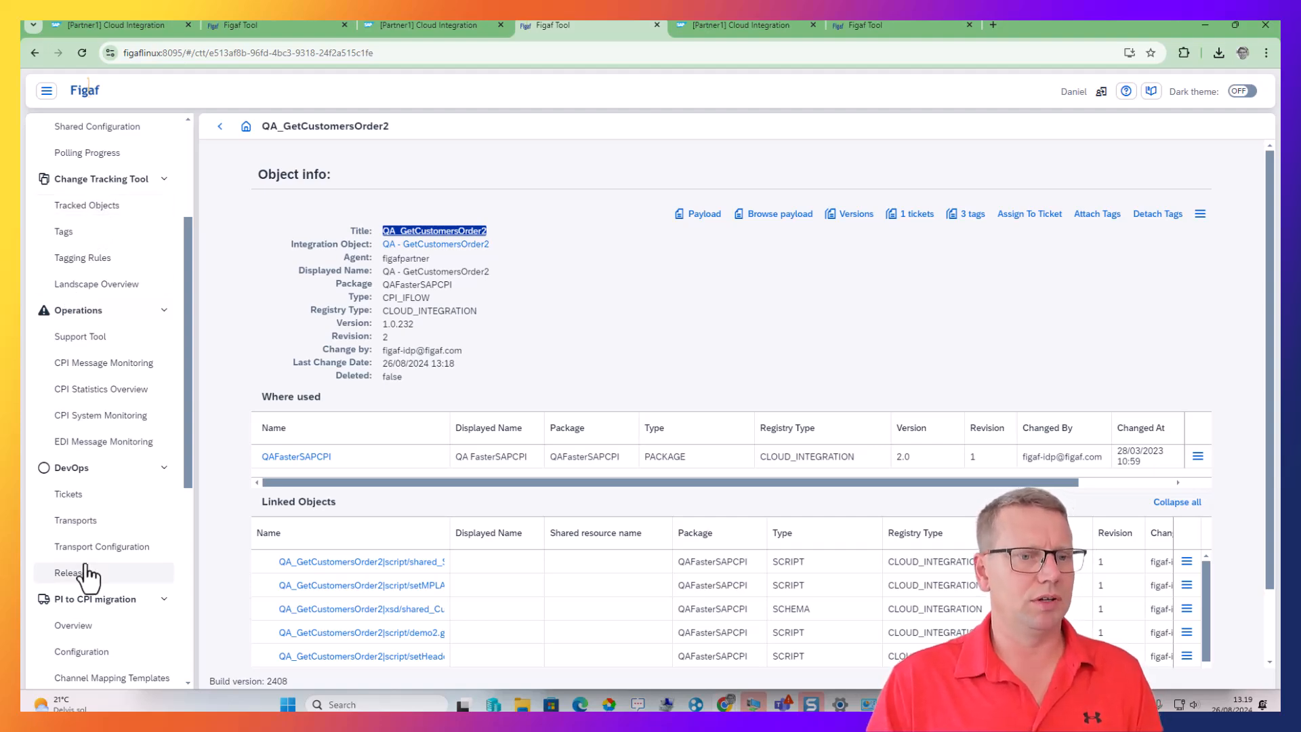
click(95, 521)
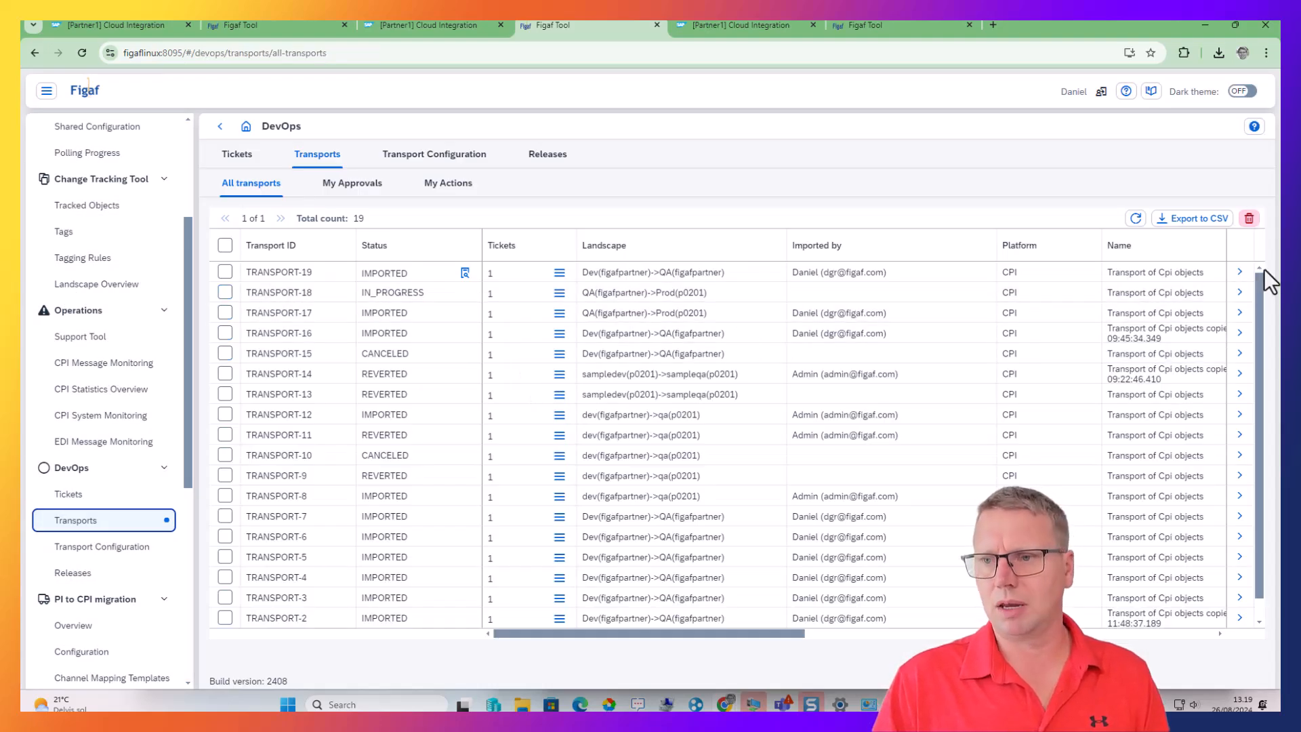
click(984, 299)
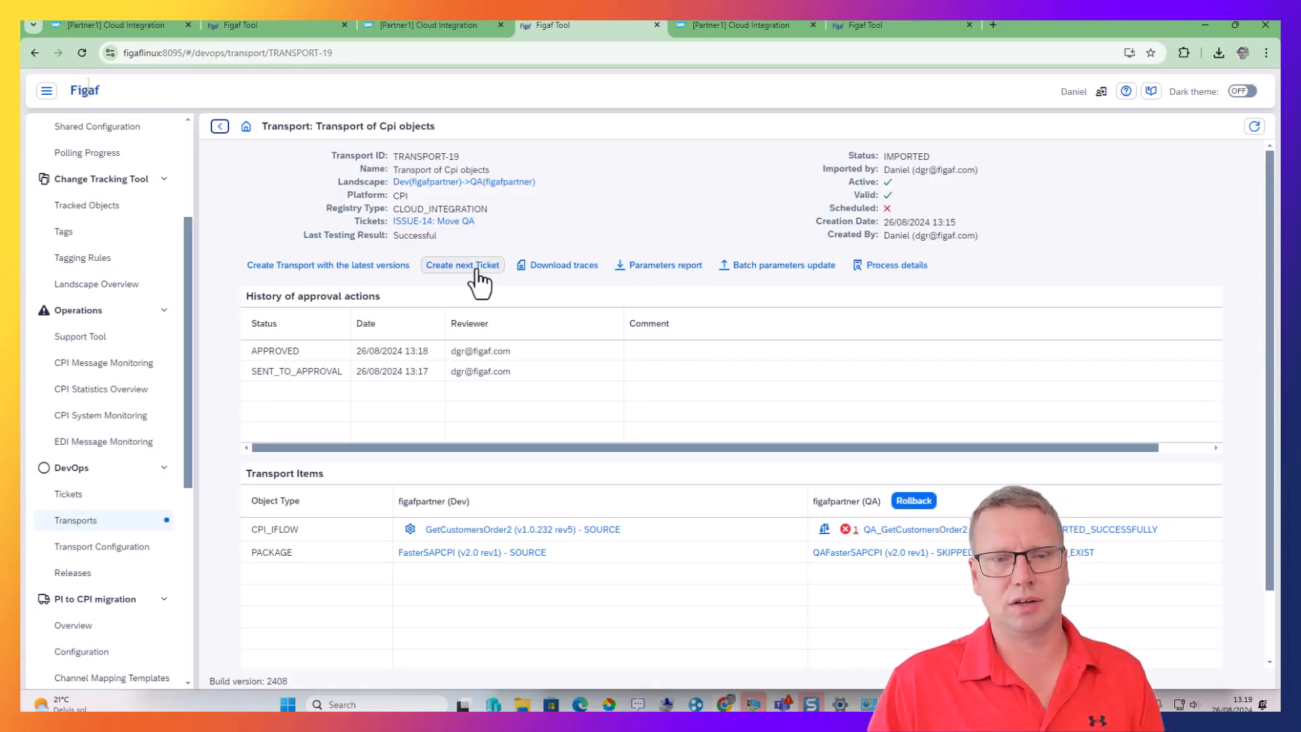
- Open the Landscape Overview and filter the package names by "fast"
click(99, 284)
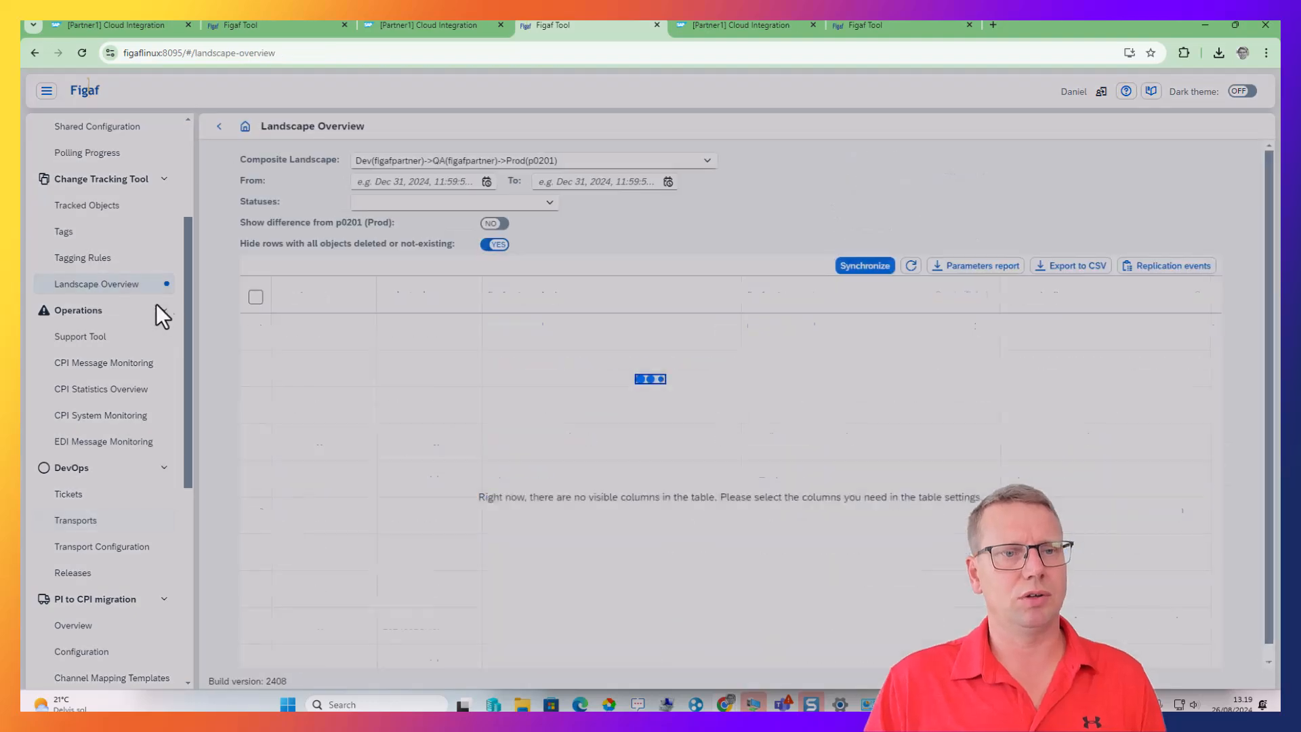
click(430, 299)
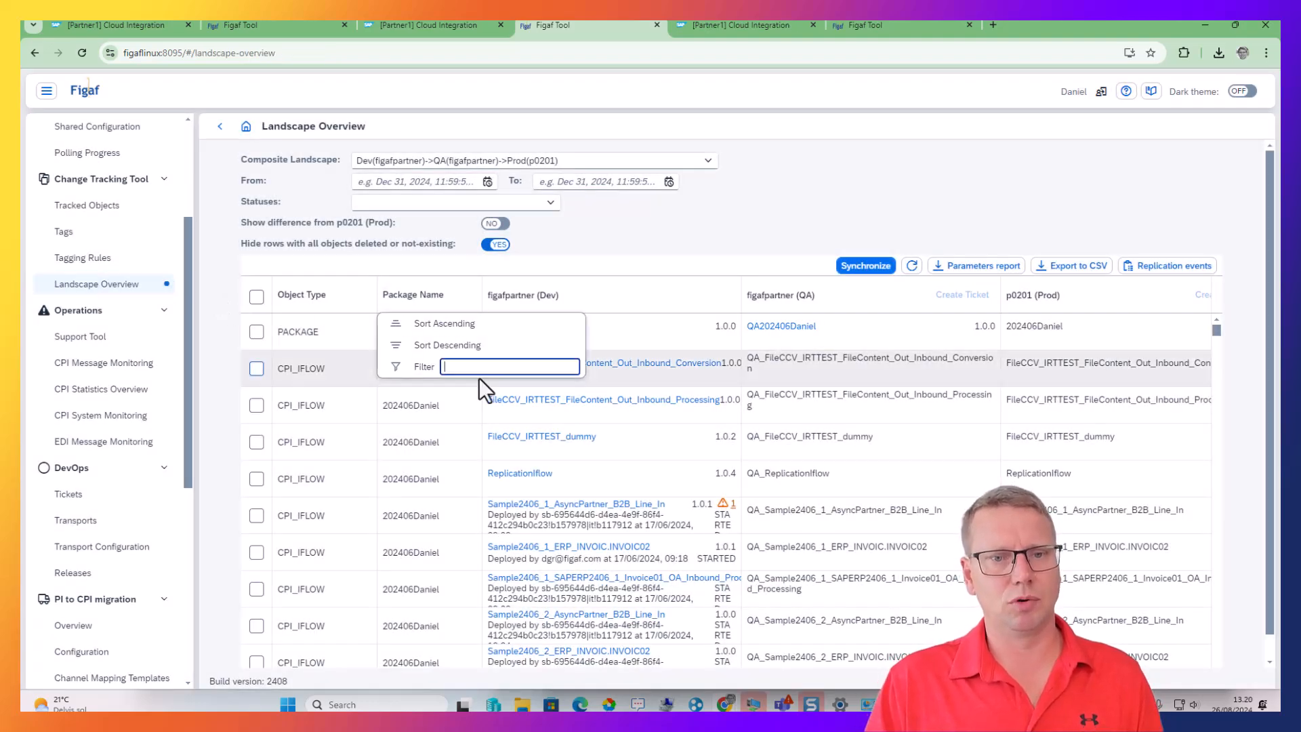
text(getfa)
key(Return)
click(434, 302)
click(478, 366)
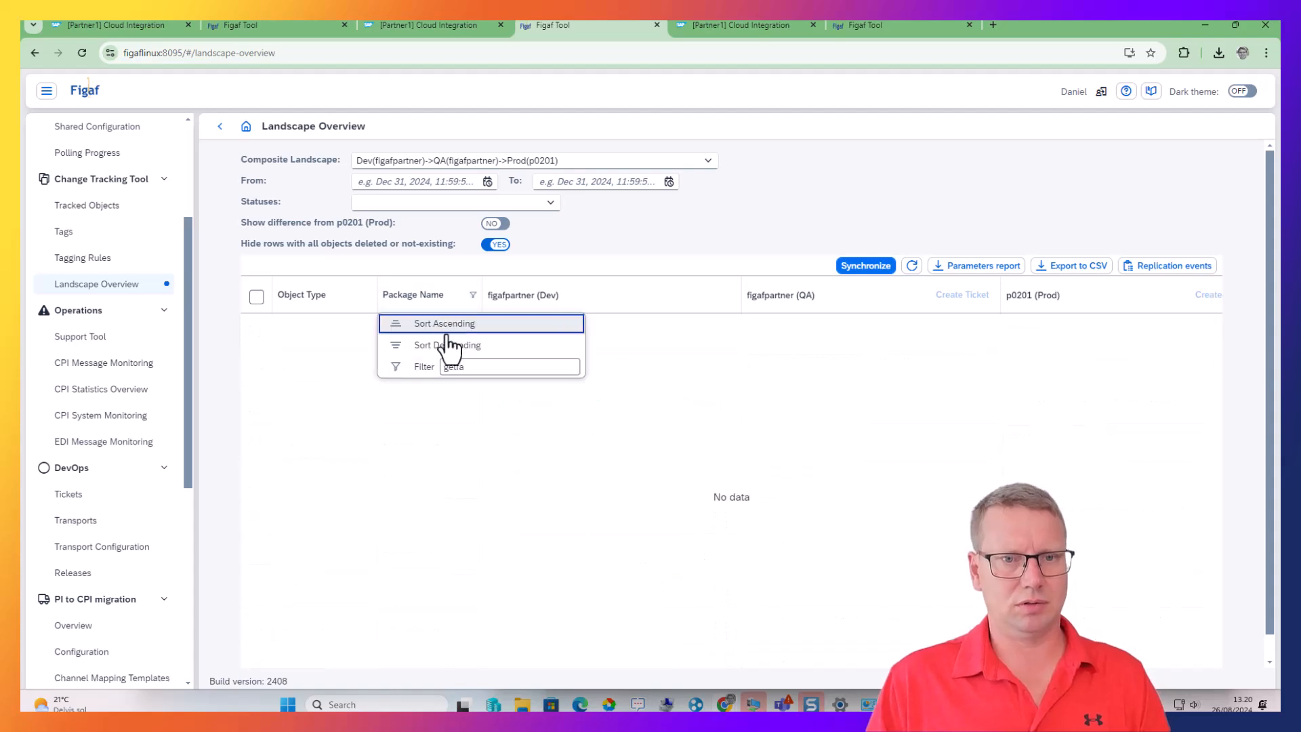
text(f)
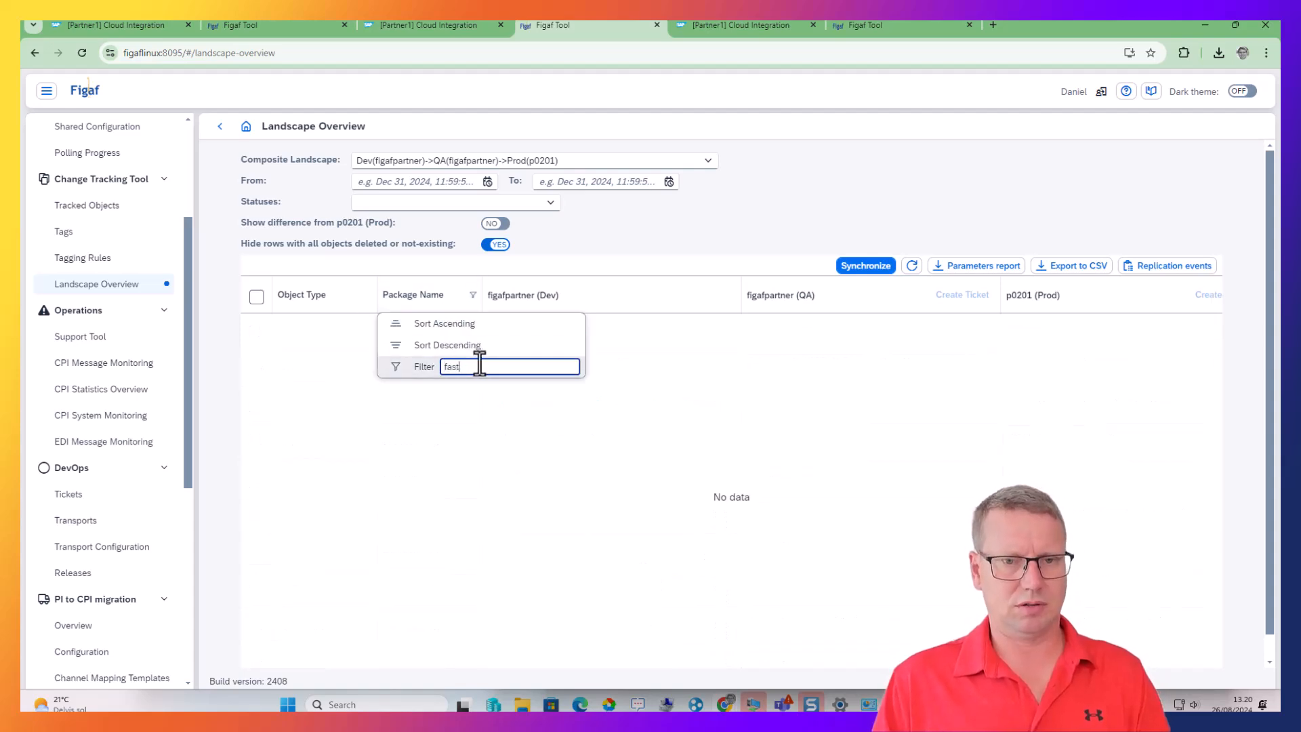
text(ast)
key(Return)
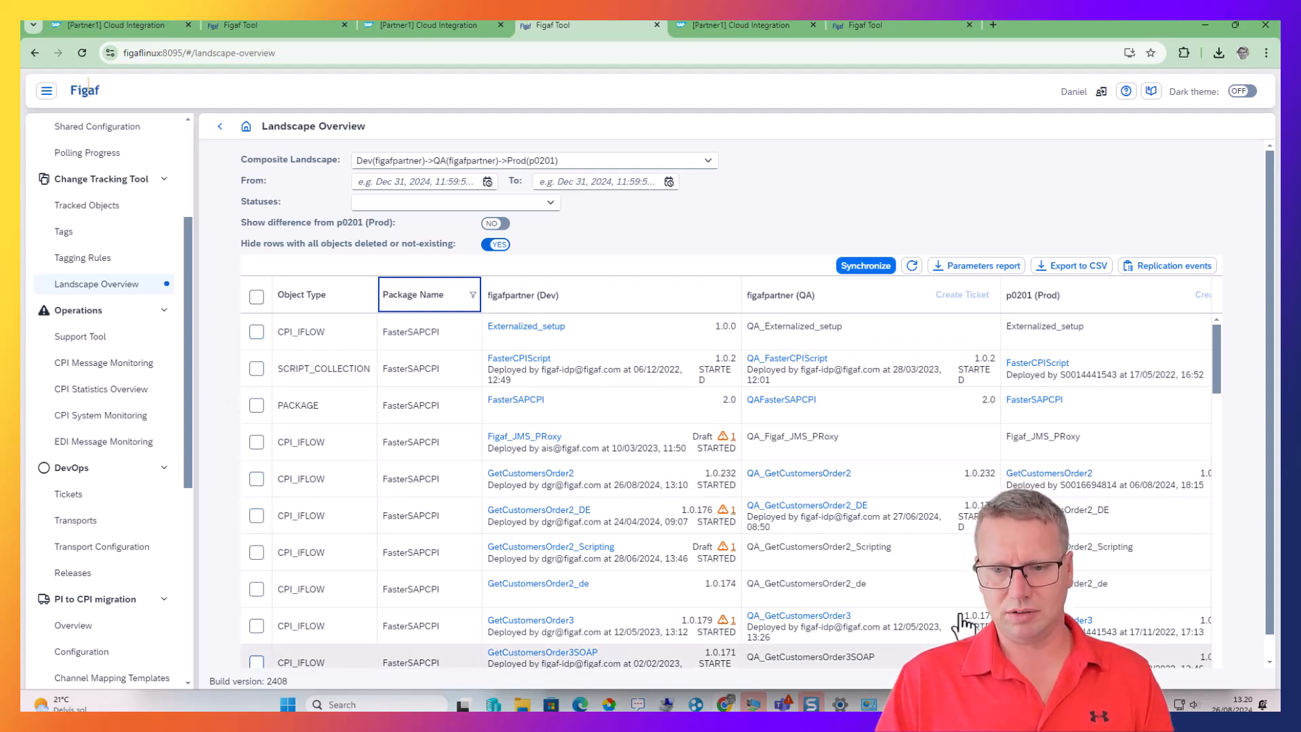
- Create a new ticket for GetCustomersOrder2 from figafpartner (QA) to p0201 (Prod), keeping the suggested title and landscape
drag(1124, 486, 1196, 497)
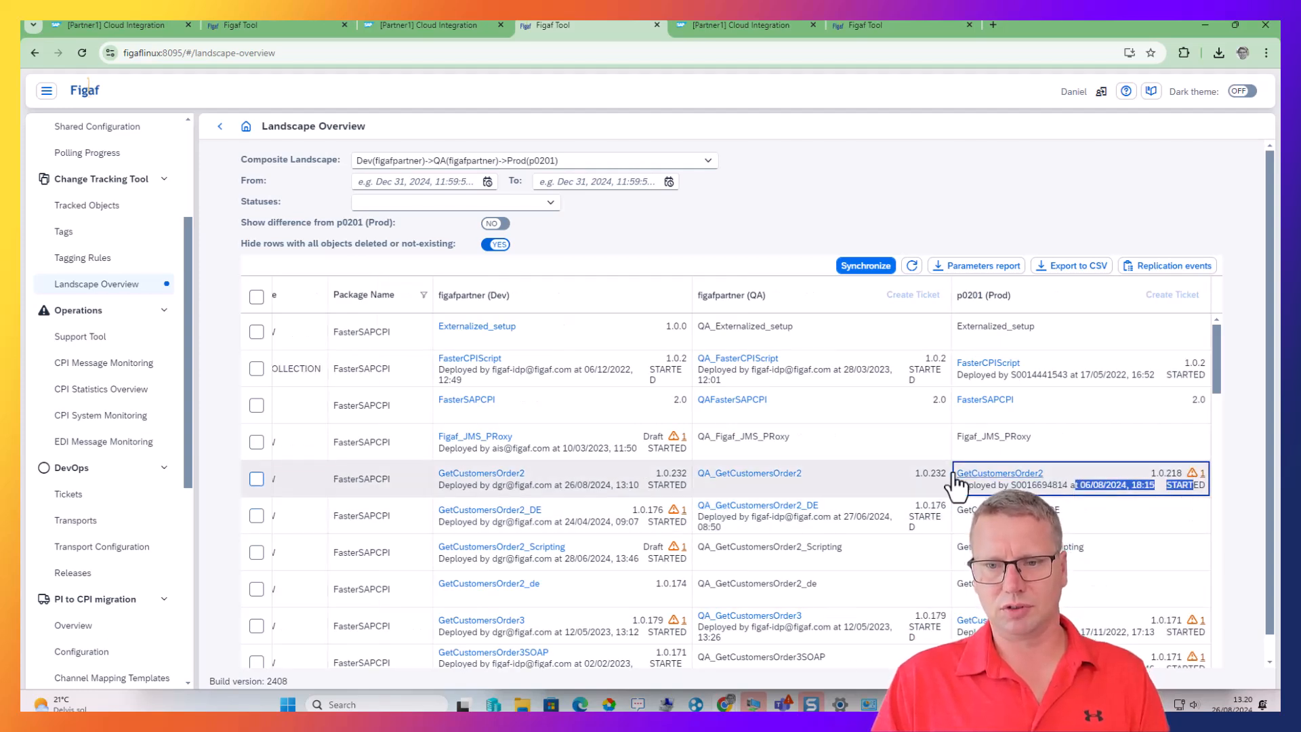
click(256, 479)
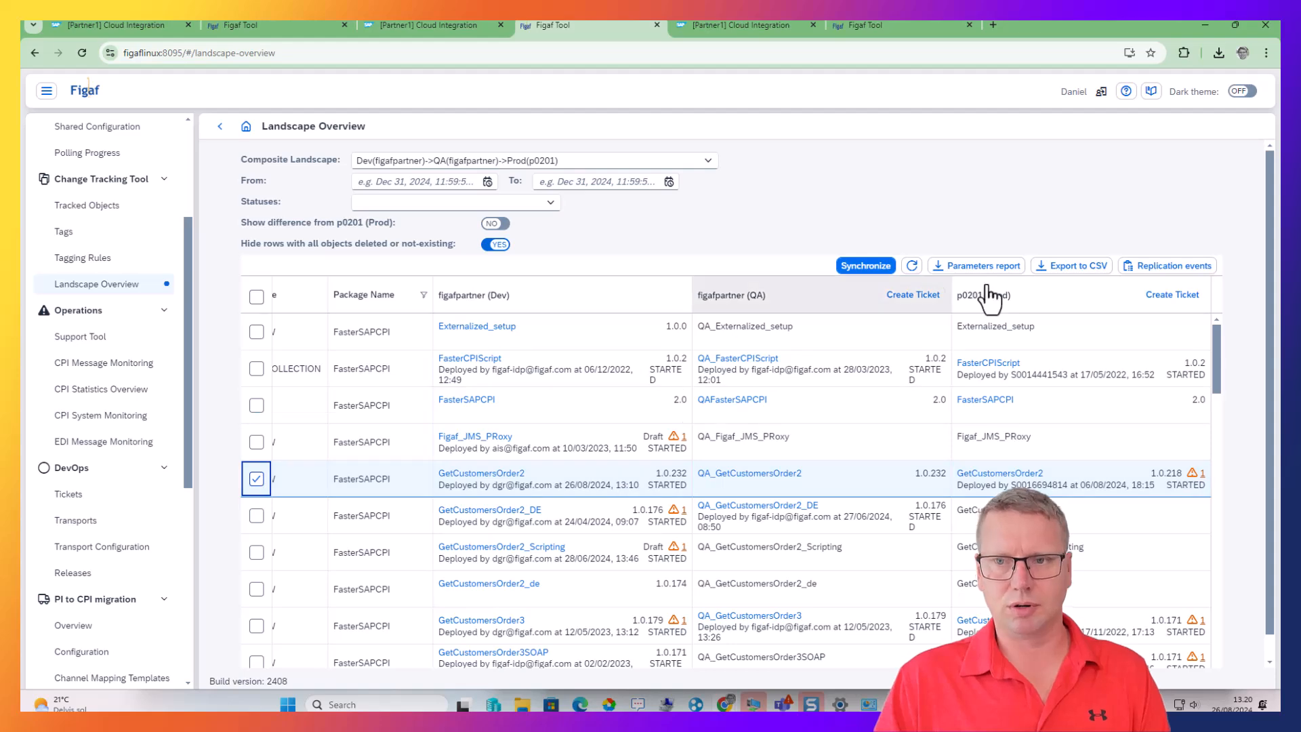
click(1172, 295)
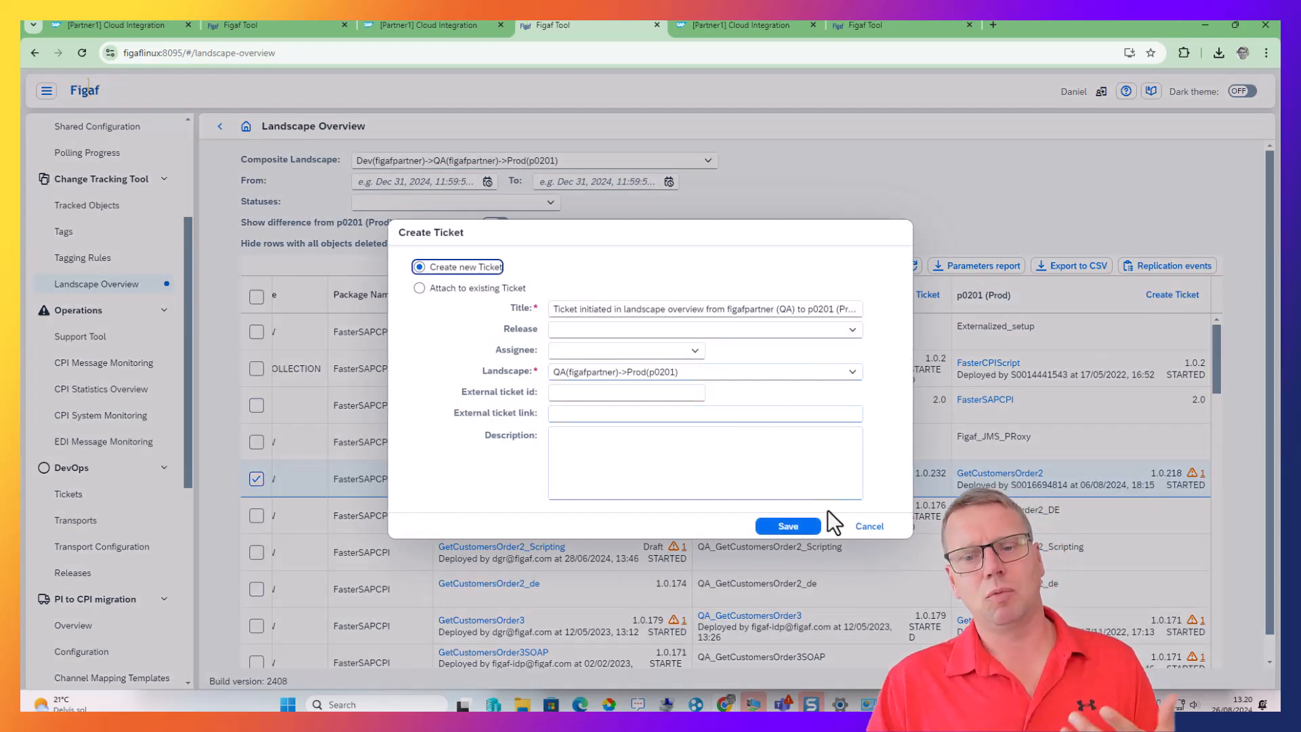
click(774, 532)
click(723, 409)
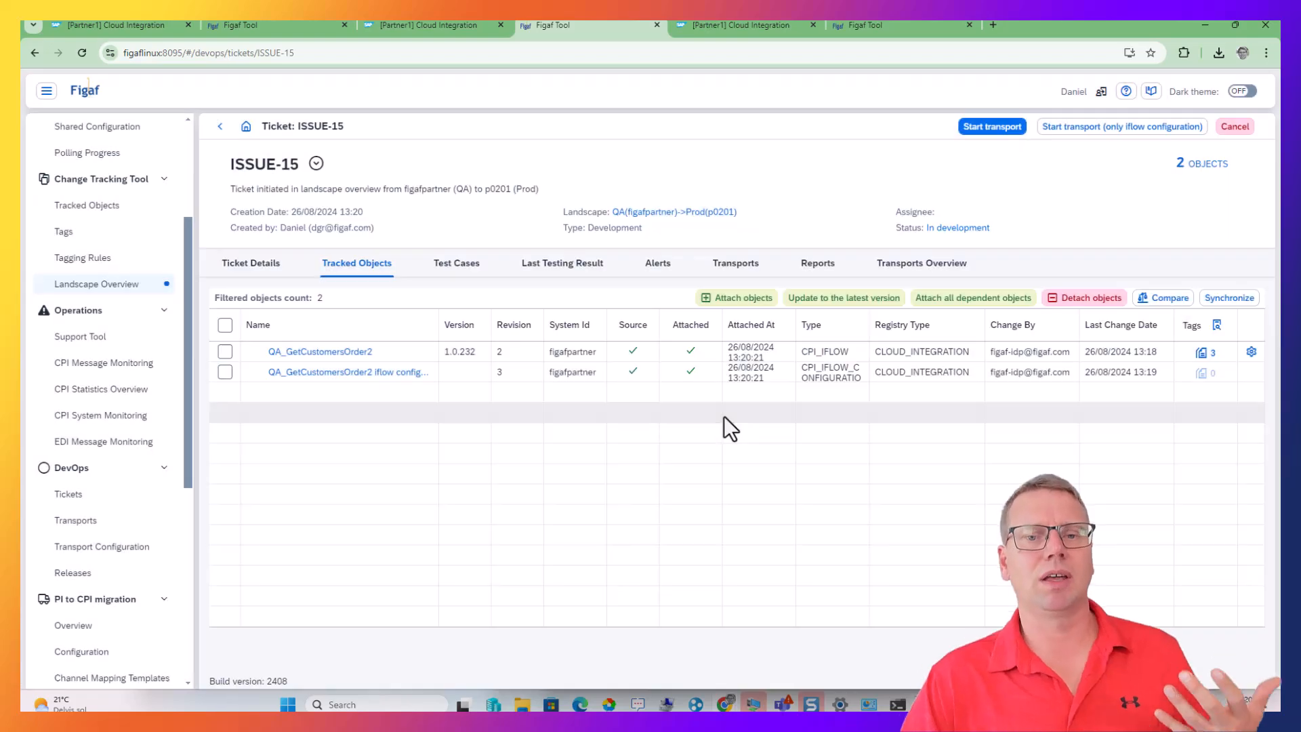
- Start the ticket's transport and import its iflow into p0201 (Prod), refreshing the import progress until it finishes
click(992, 128)
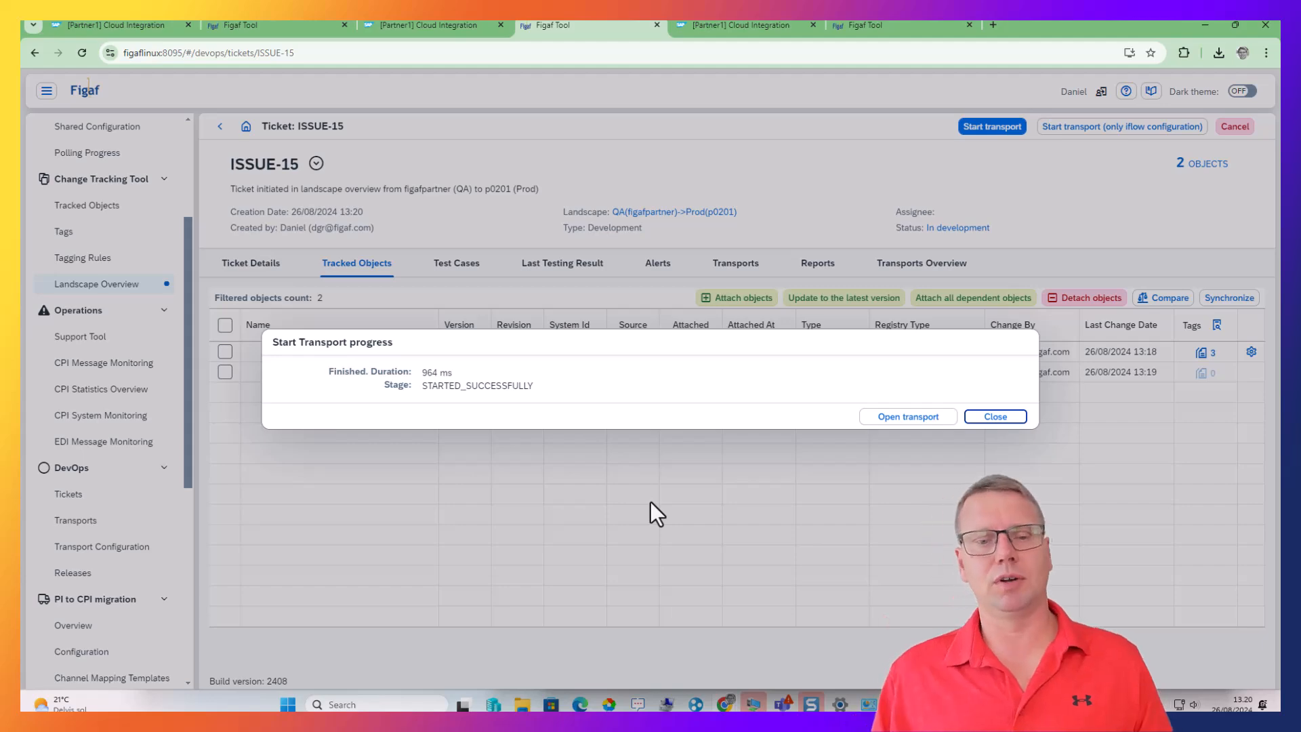
click(871, 417)
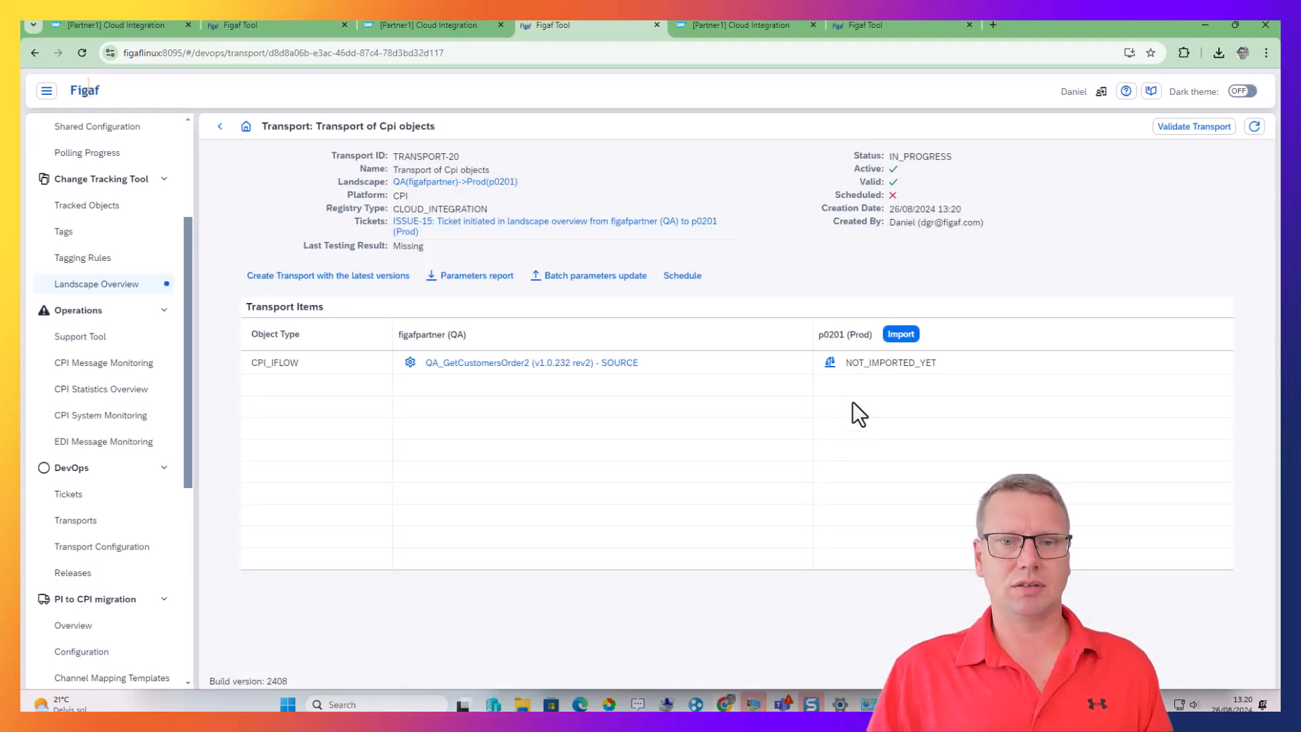
click(902, 334)
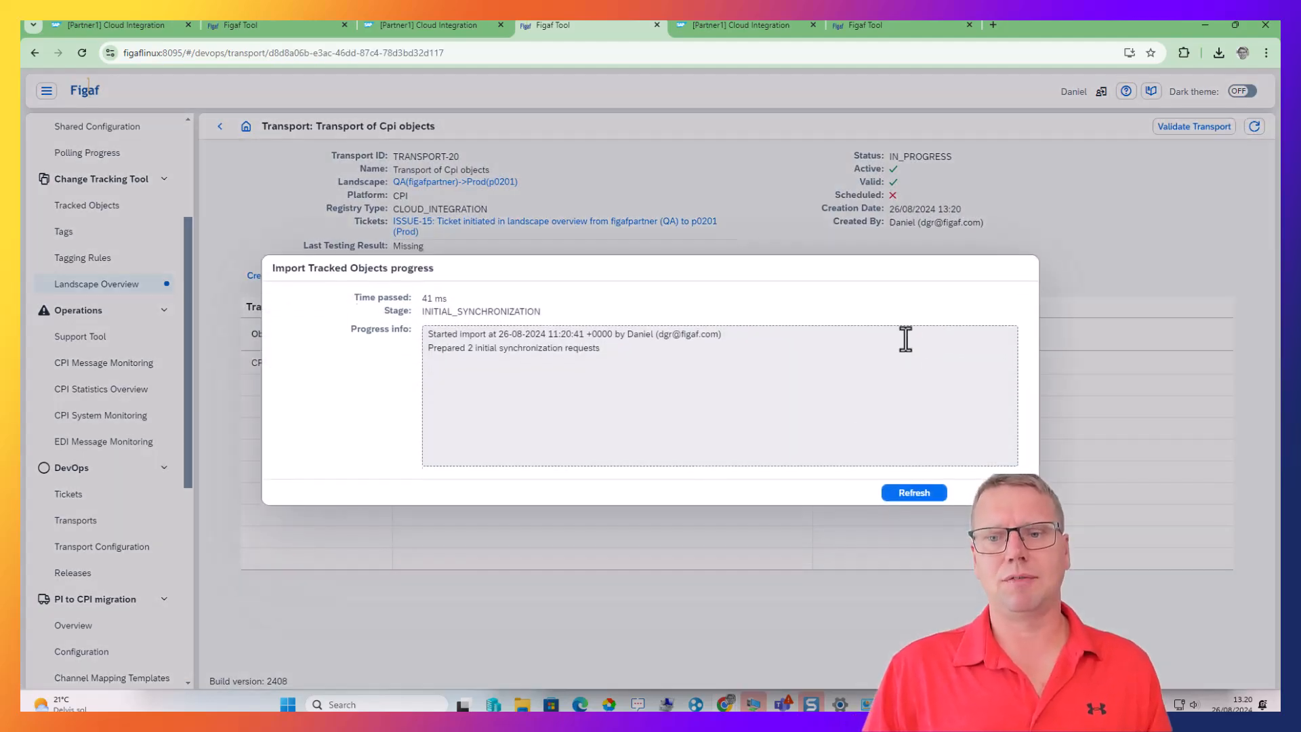
click(907, 490)
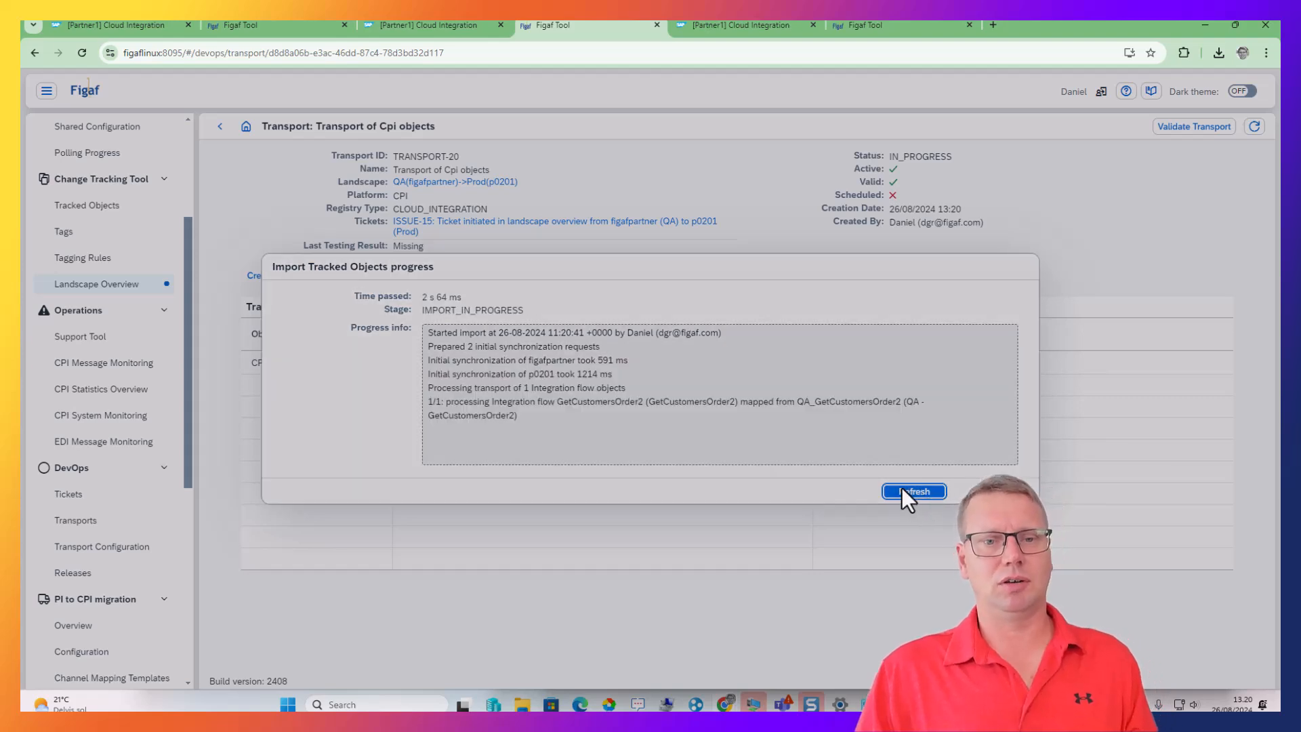
click(905, 492)
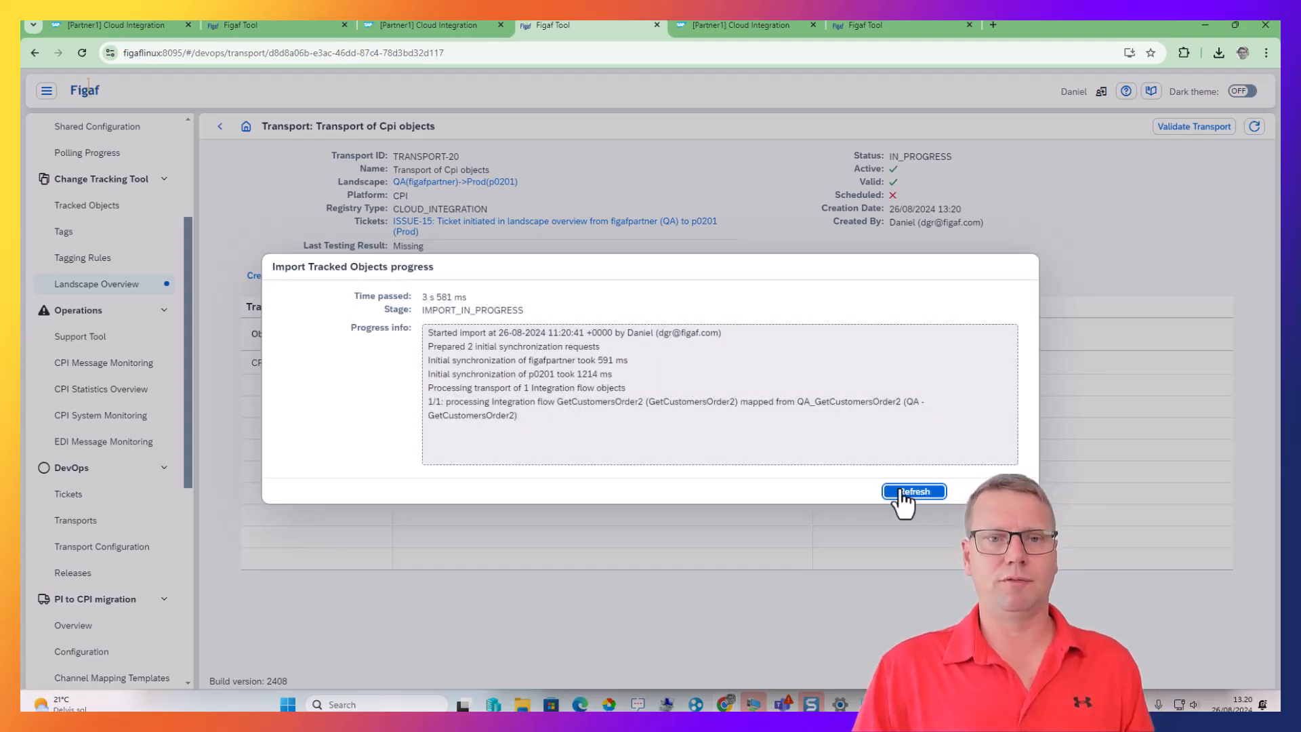
click(906, 494)
click(906, 493)
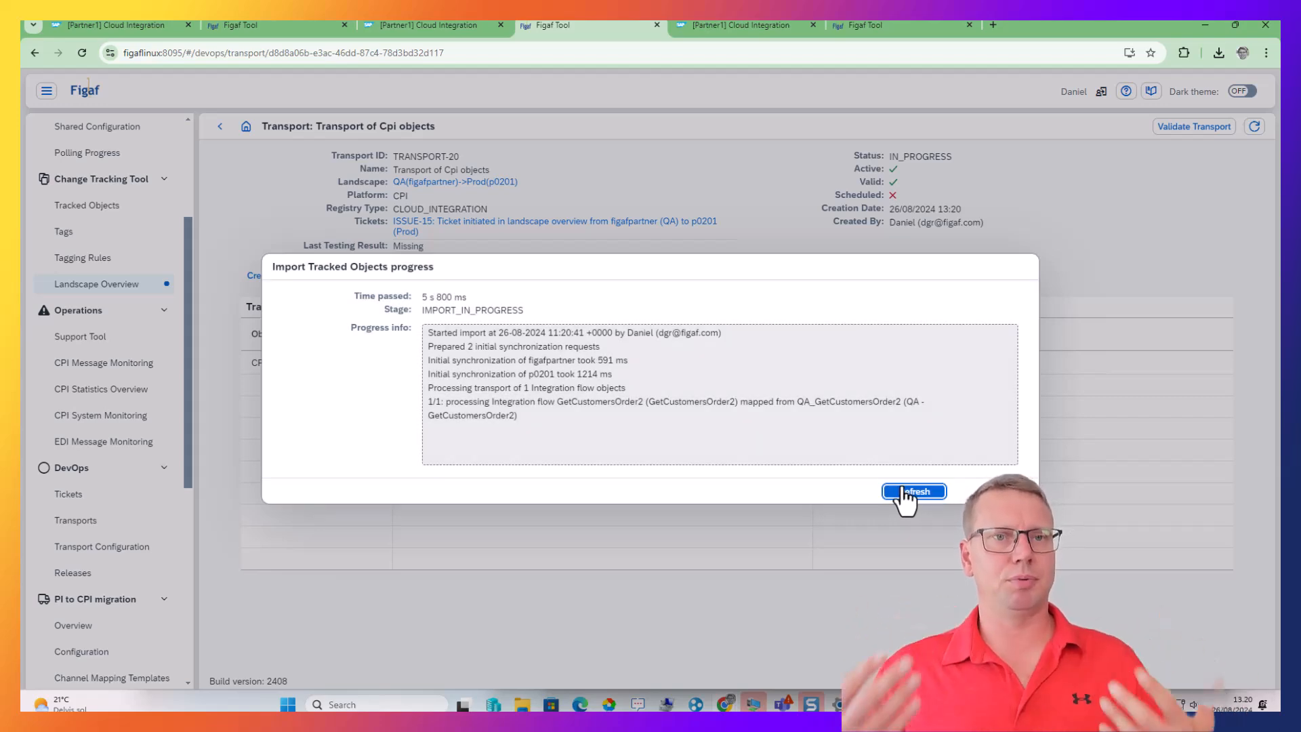
click(905, 492)
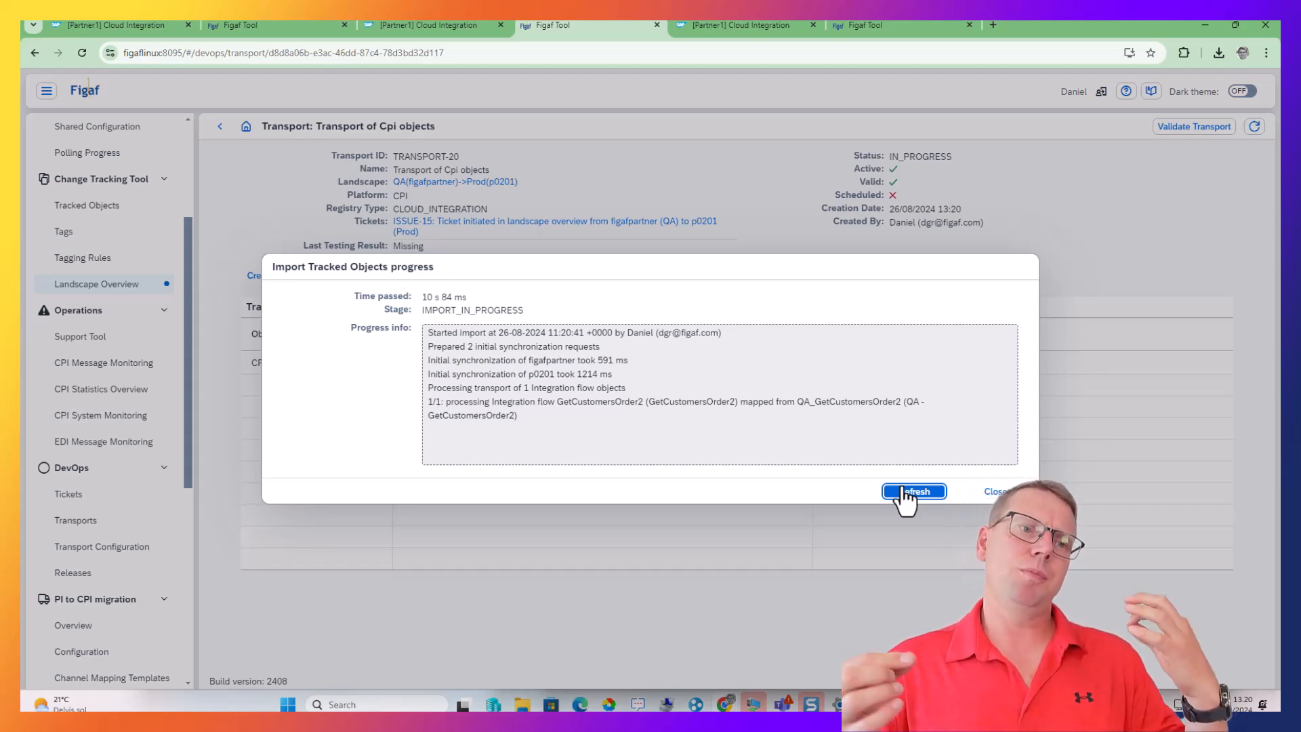
click(905, 492)
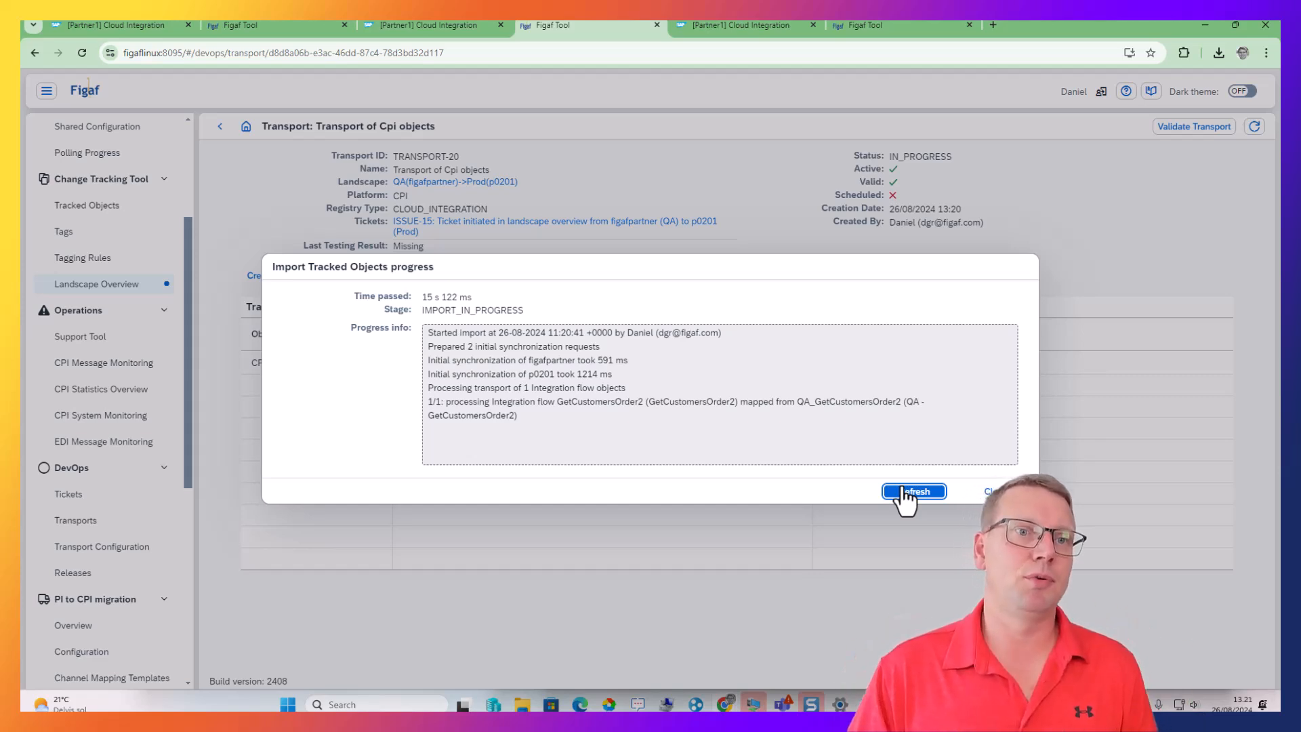
click(906, 492)
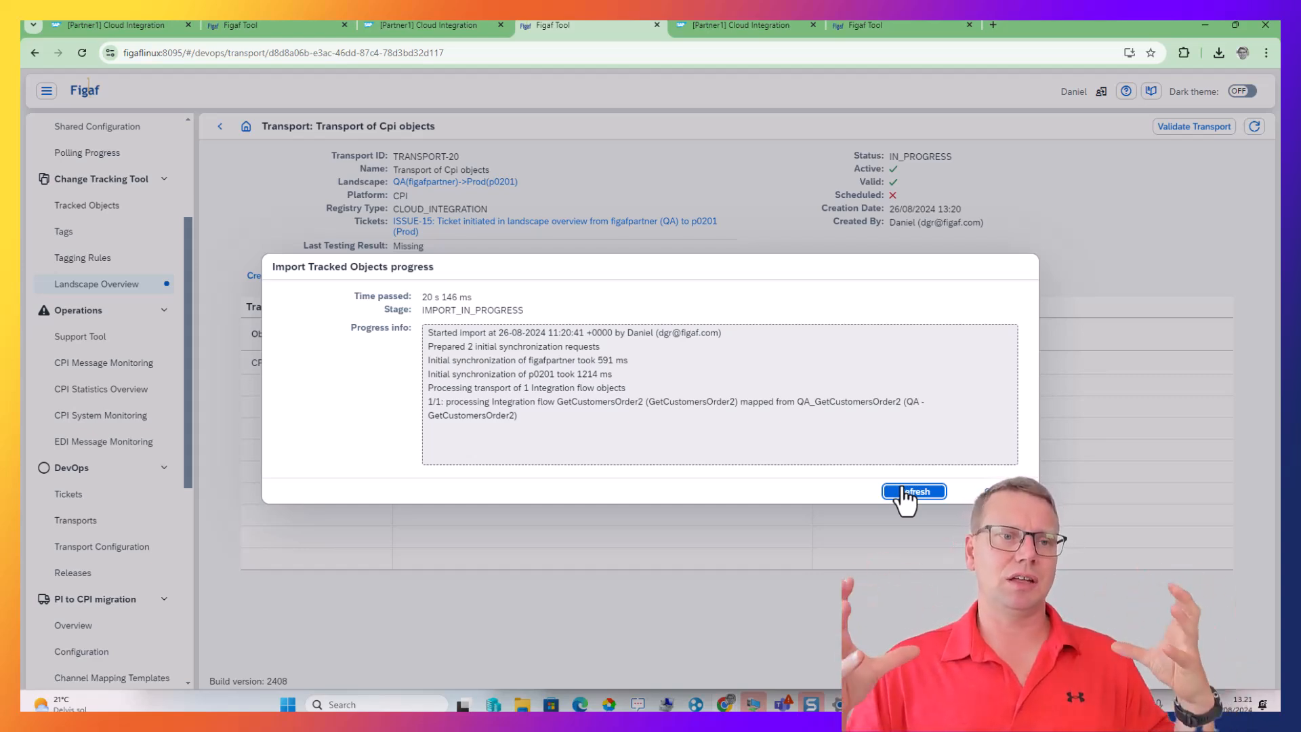
click(905, 493)
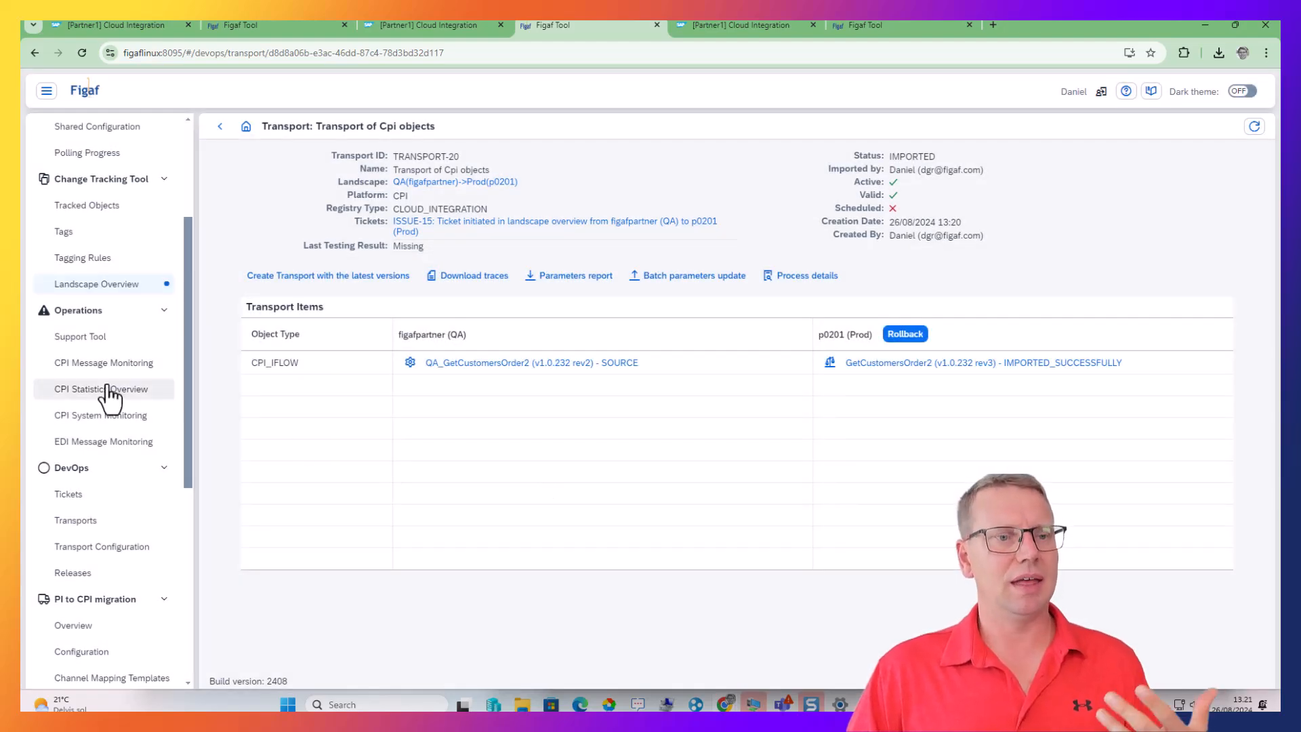
- Filter the CPI statistics by iflow name for GetCustomersOrder2 and review the logs and attachments of its successful messages
click(107, 391)
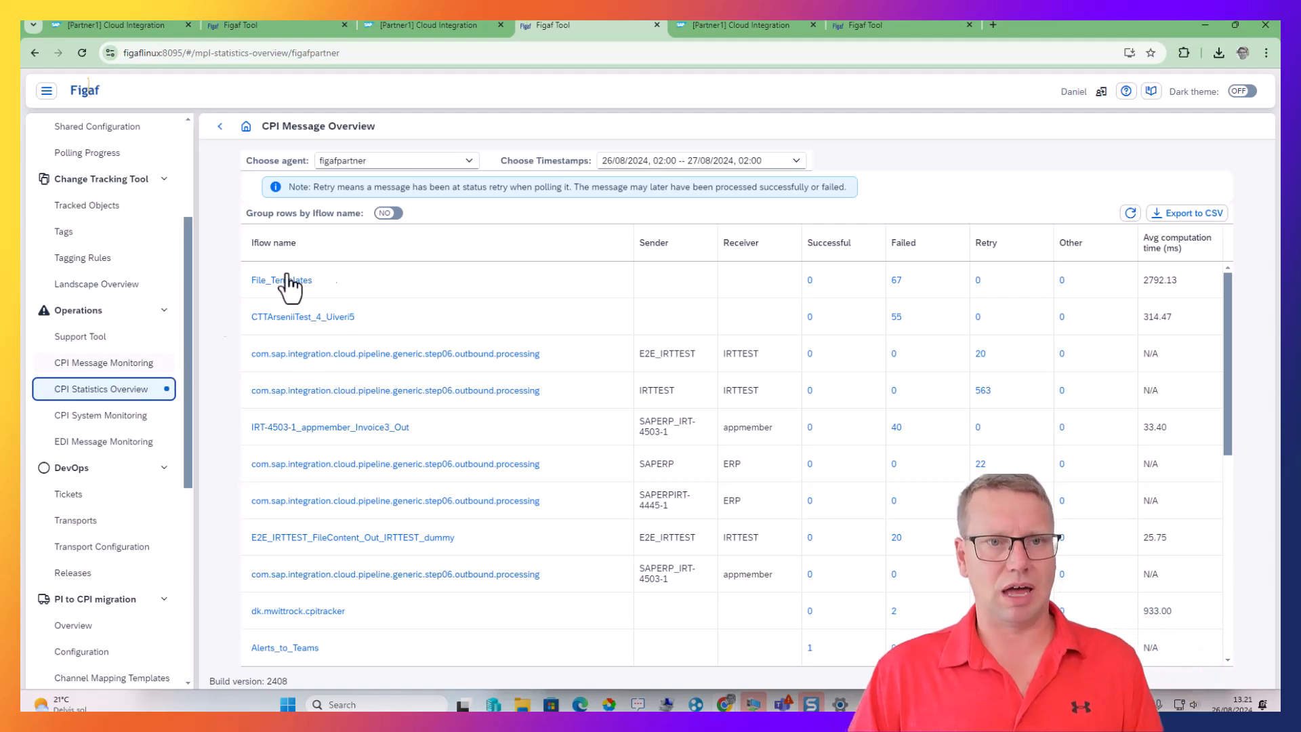
click(520, 253)
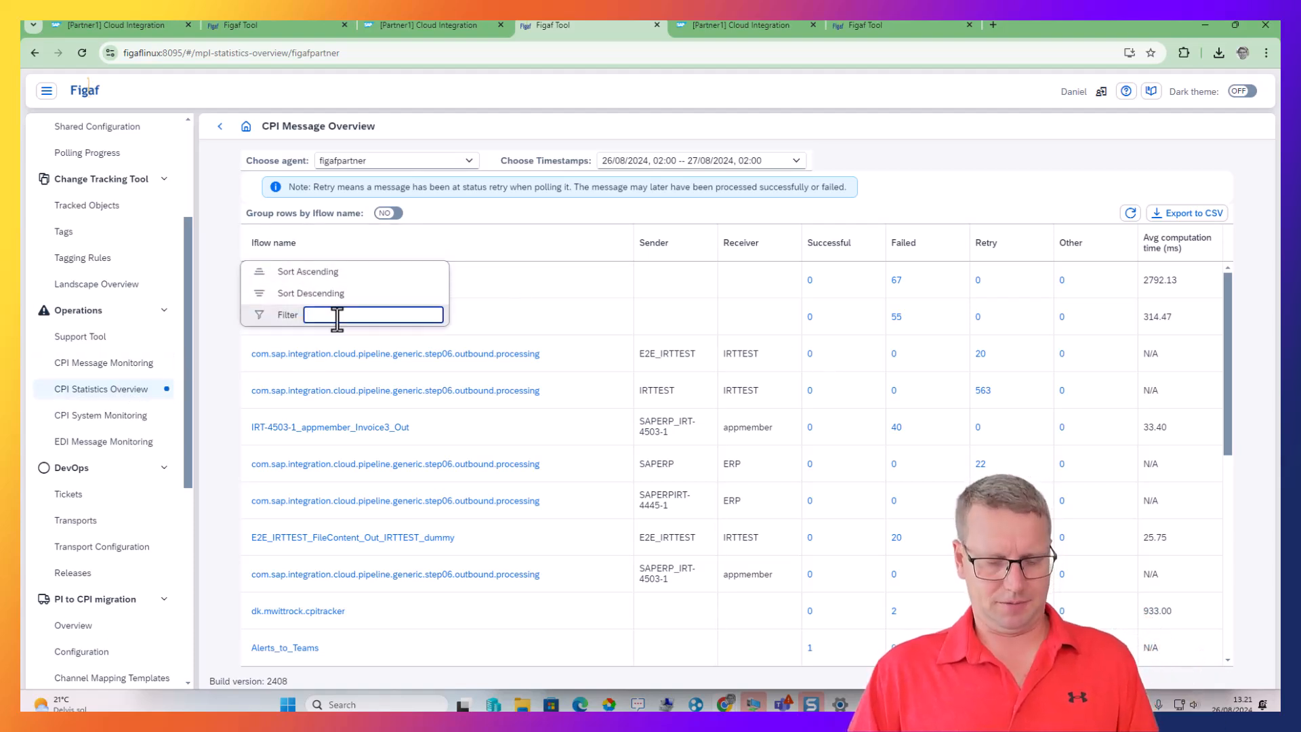
key(Return)
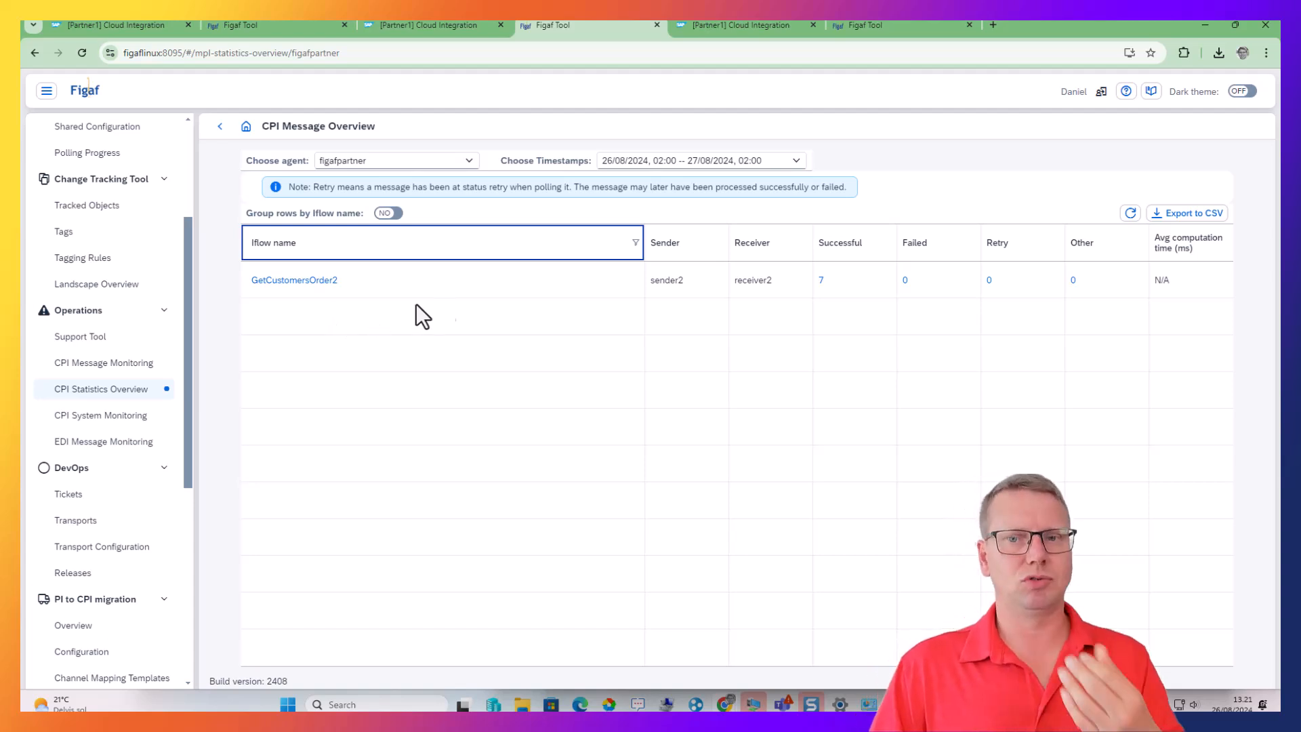
click(820, 281)
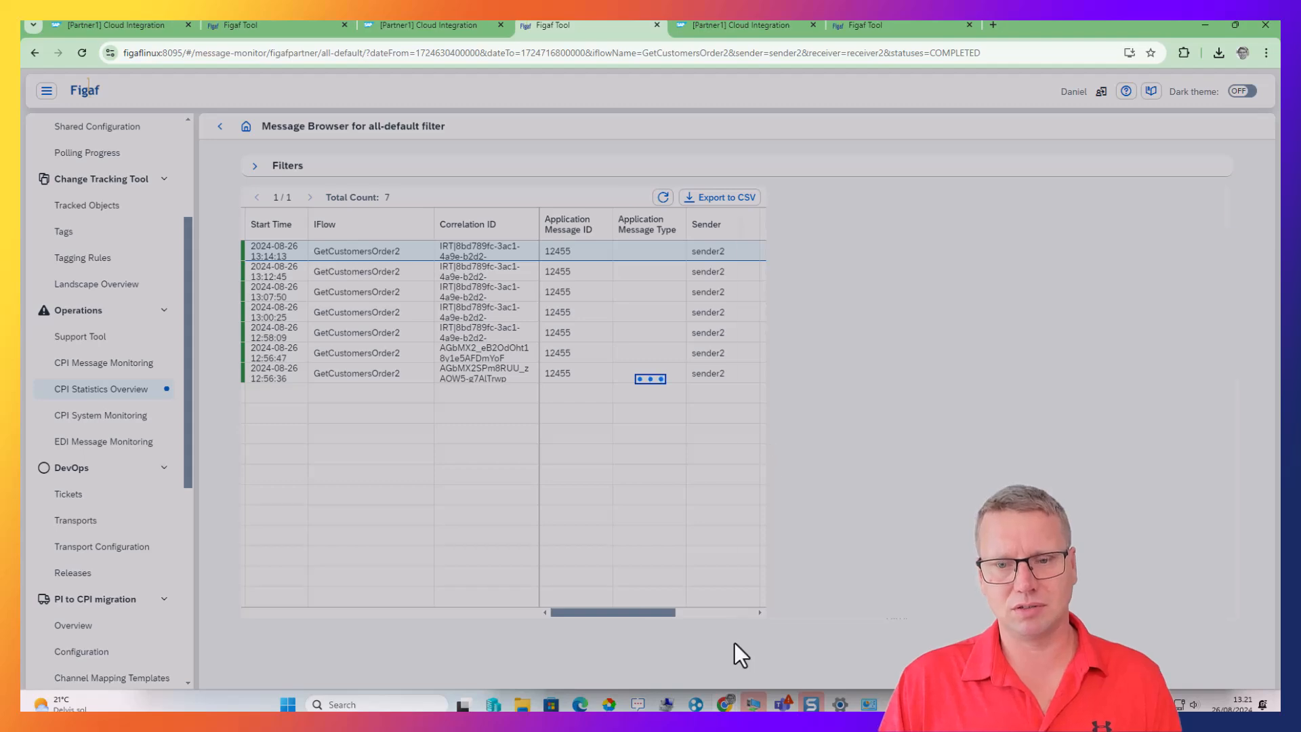
scroll(918, 504, down, 5)
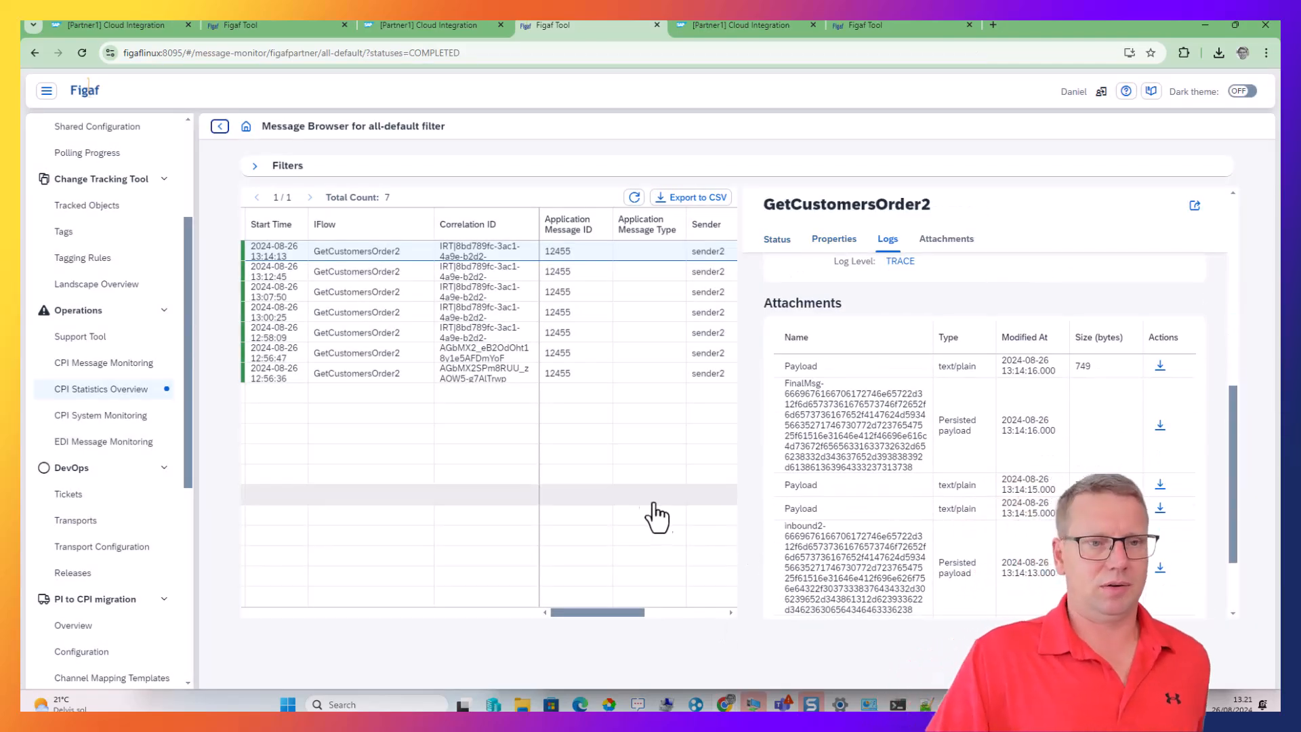
- Open the Support Tool and show the alerts of the "figafpartner - Failed" consumer
click(109, 344)
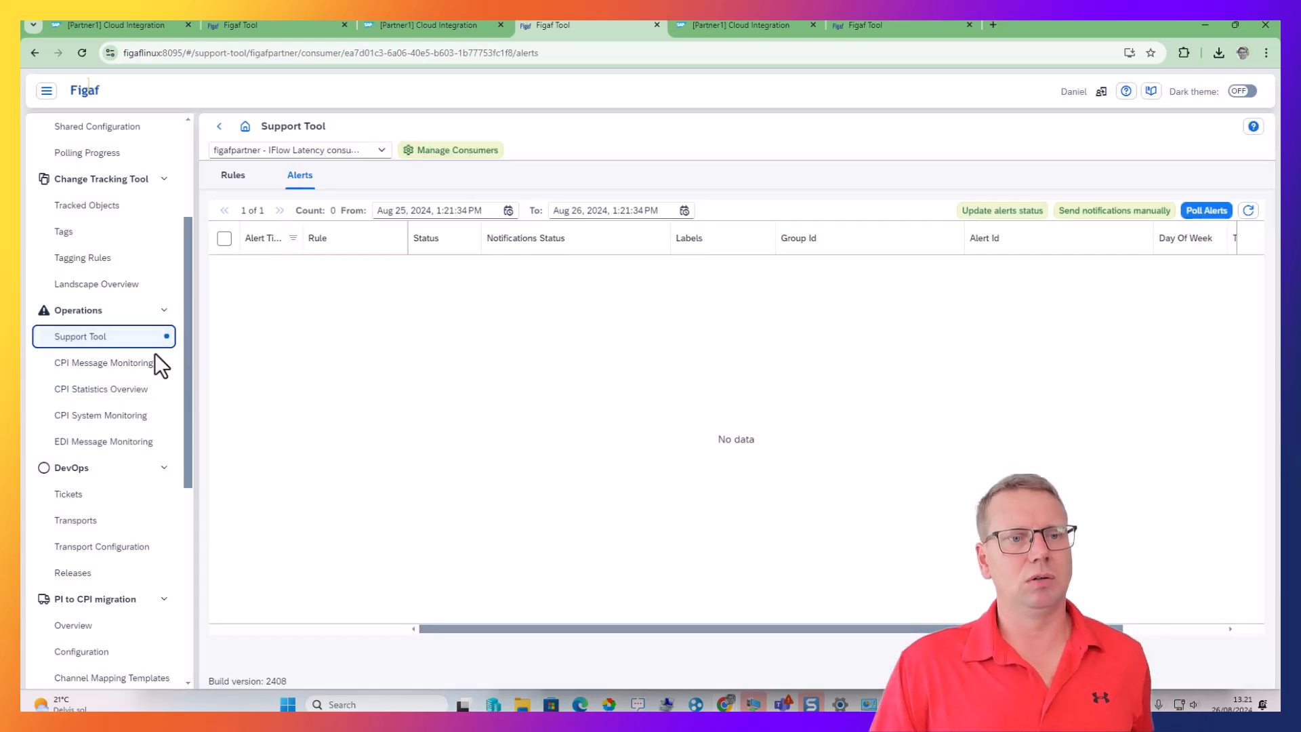
click(343, 151)
click(326, 196)
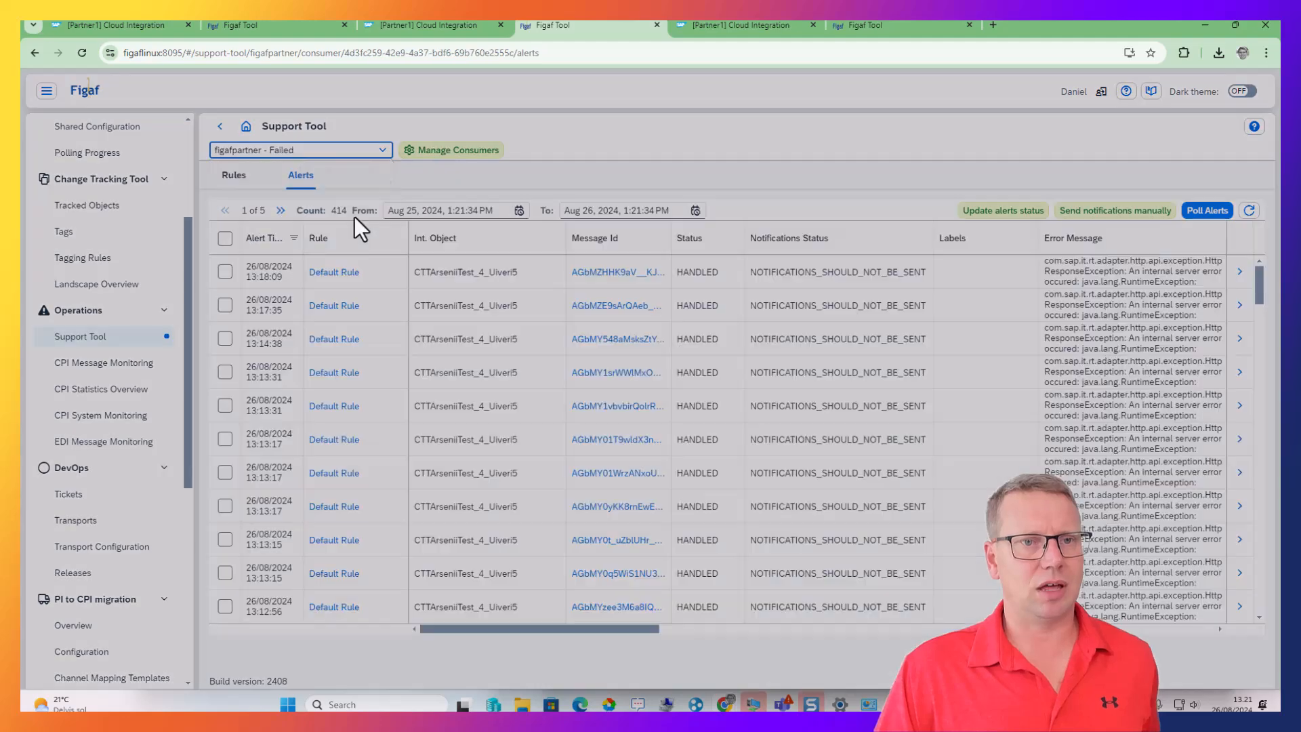